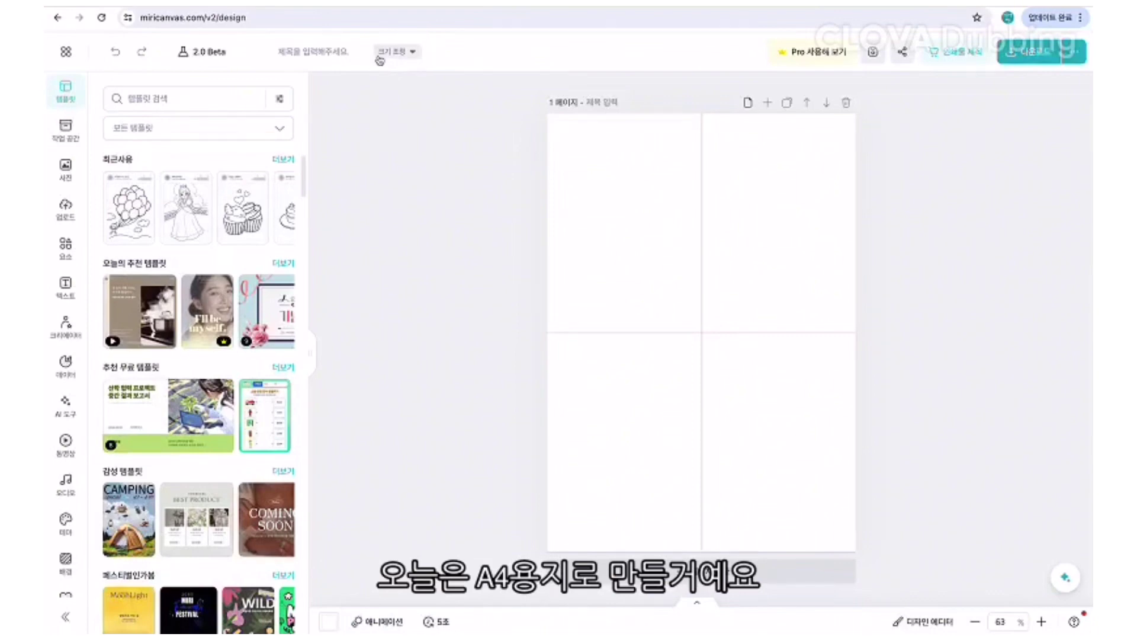
Set the design's page size to A4 from the print sizes.
click(411, 55)
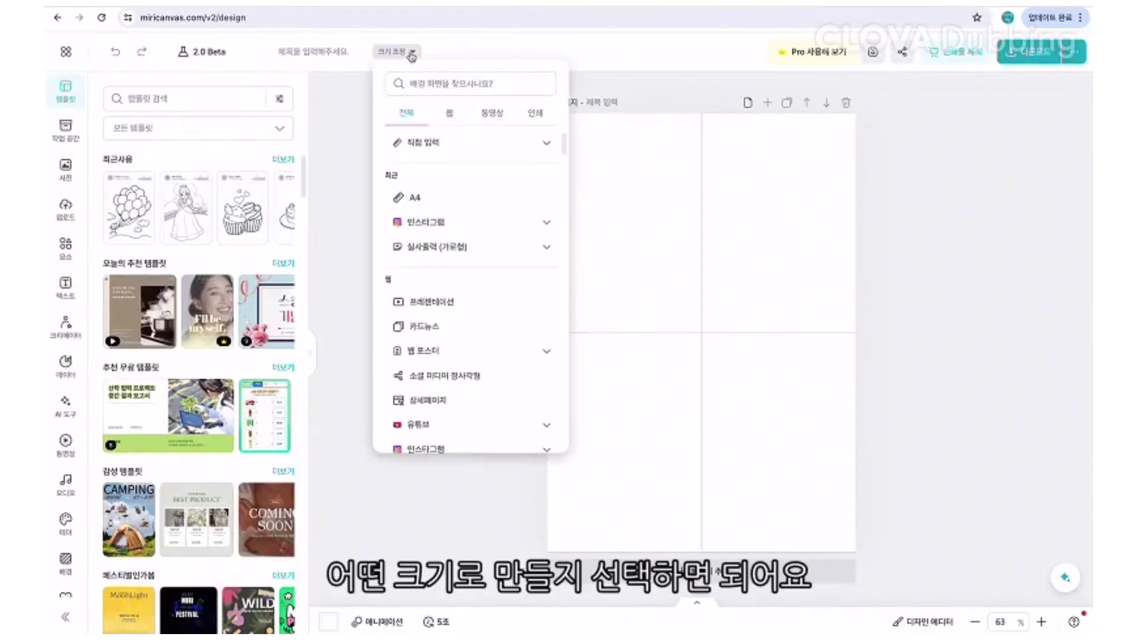
click(535, 113)
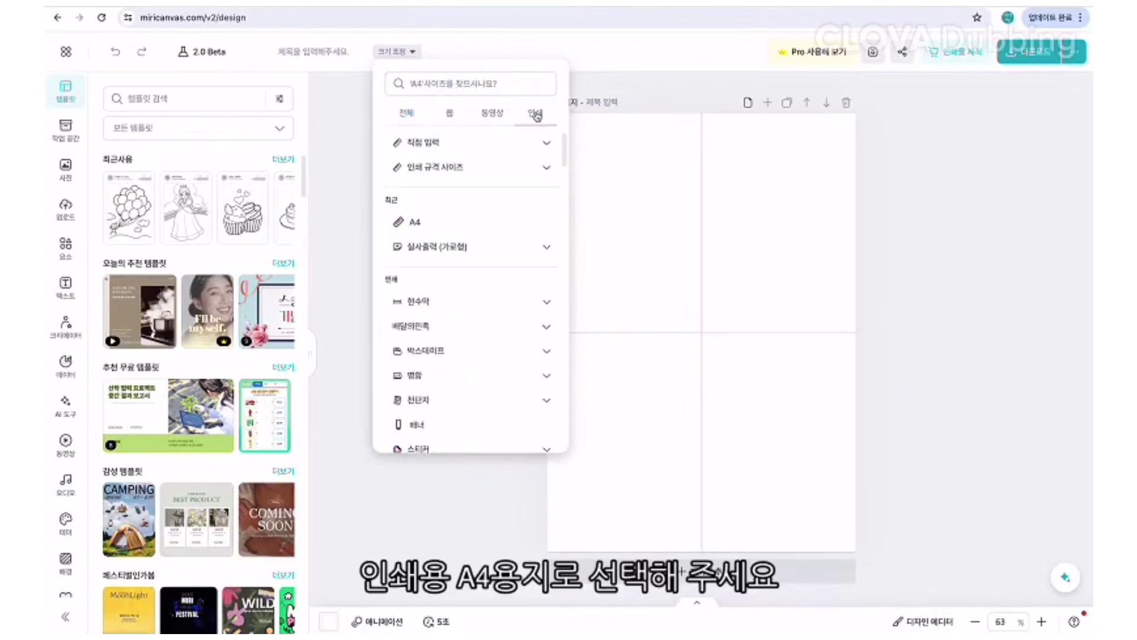
click(411, 227)
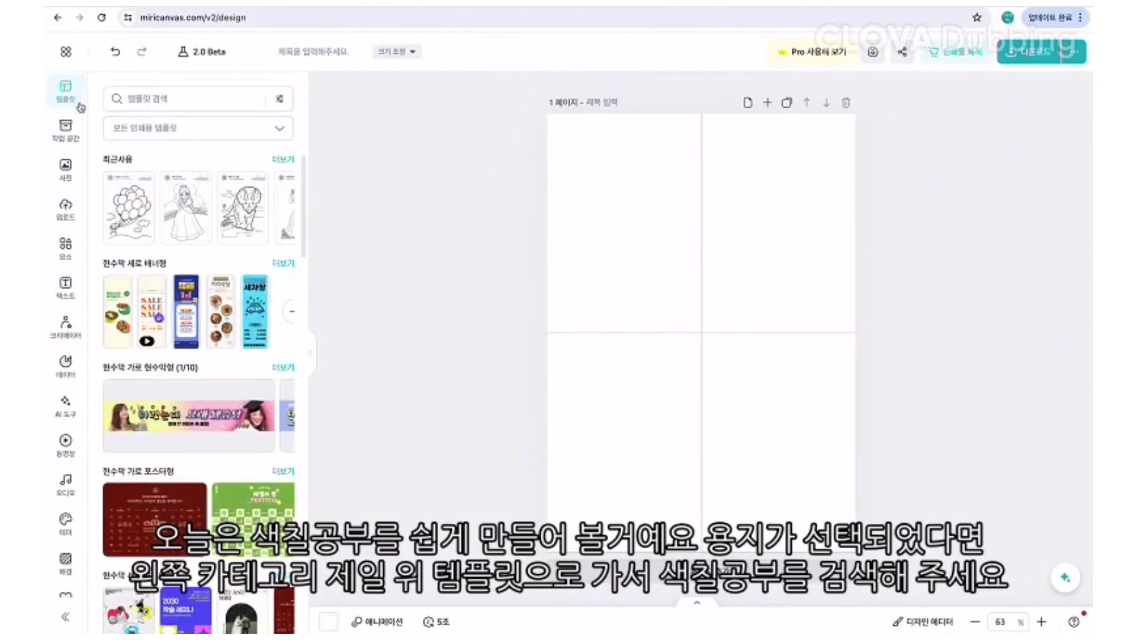
Search the templates for 색칠공부 and apply the princess colouring template (어린 공주님) to page 1.
click(140, 100)
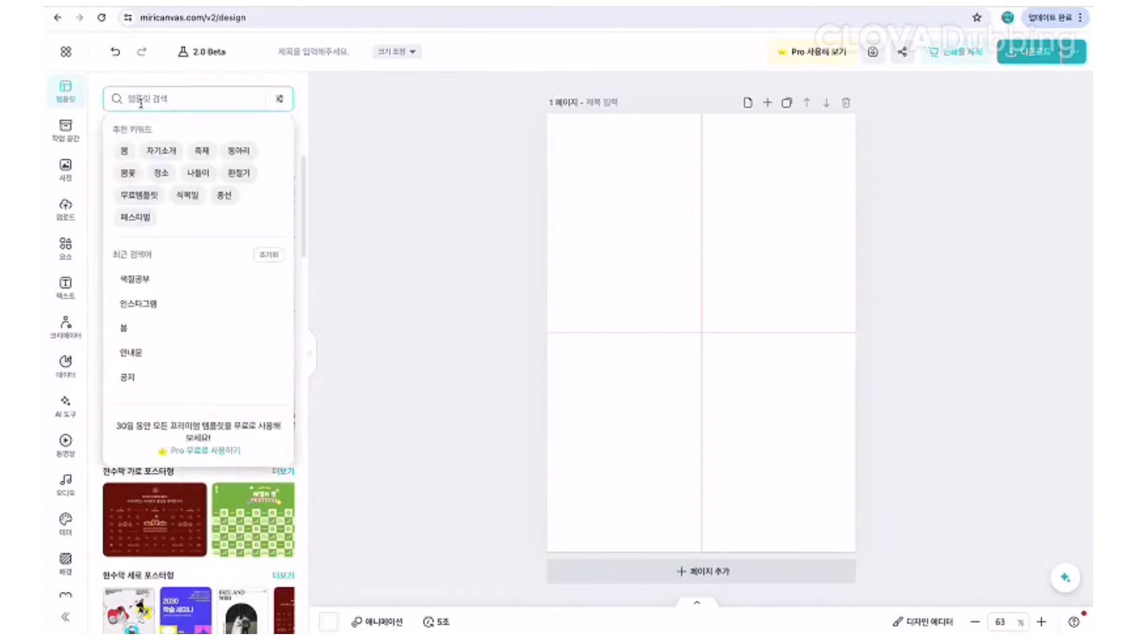
text(색)
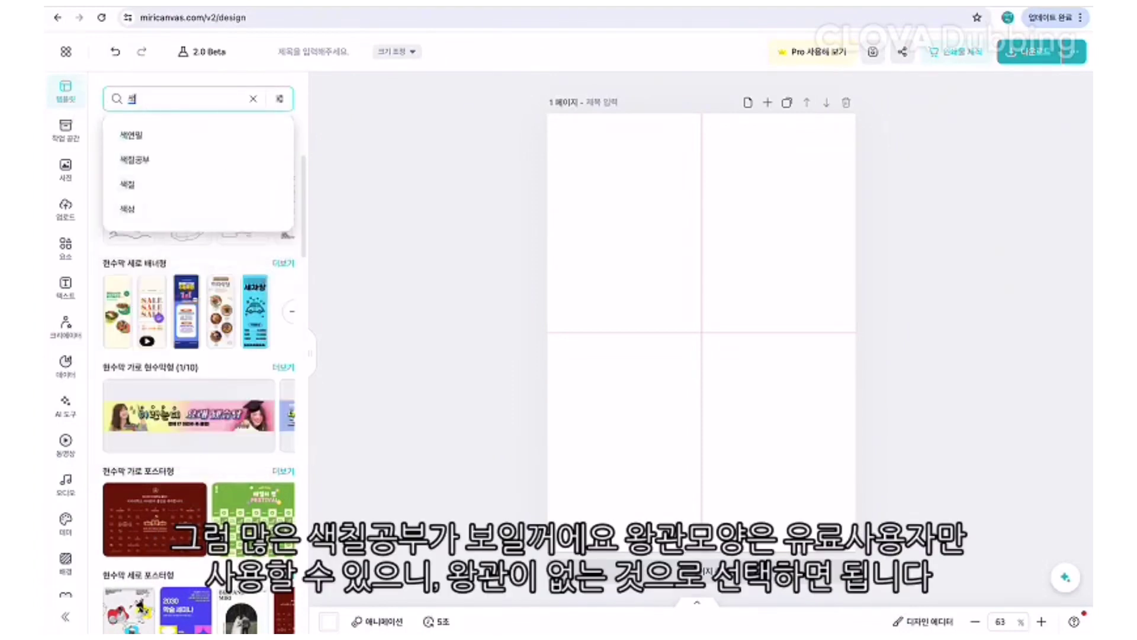
text(칠공부)
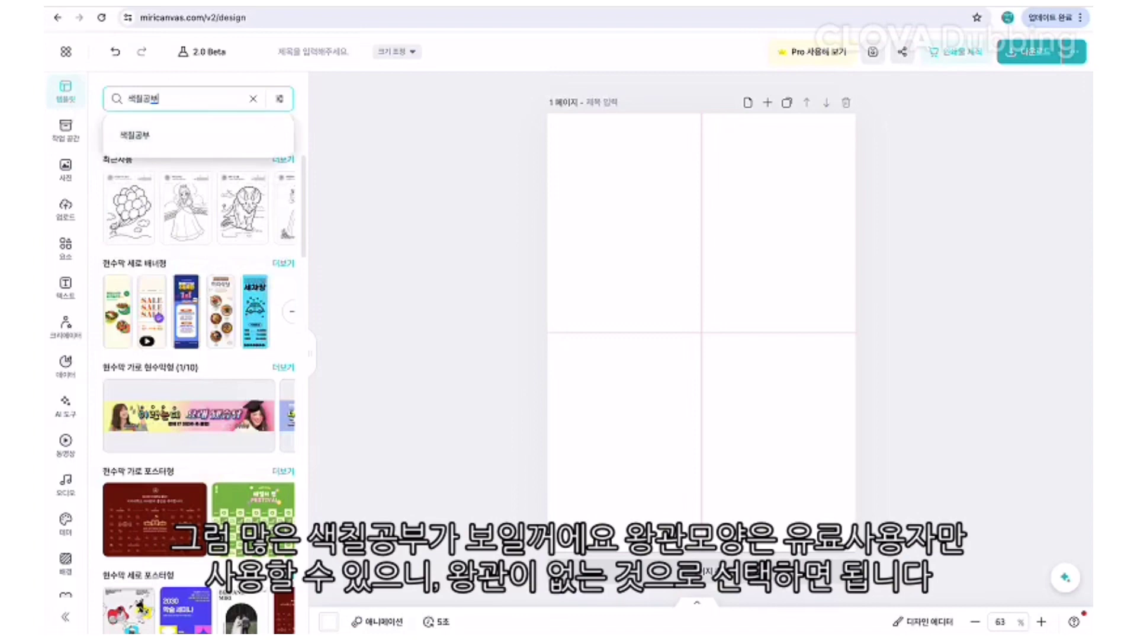
key(Return)
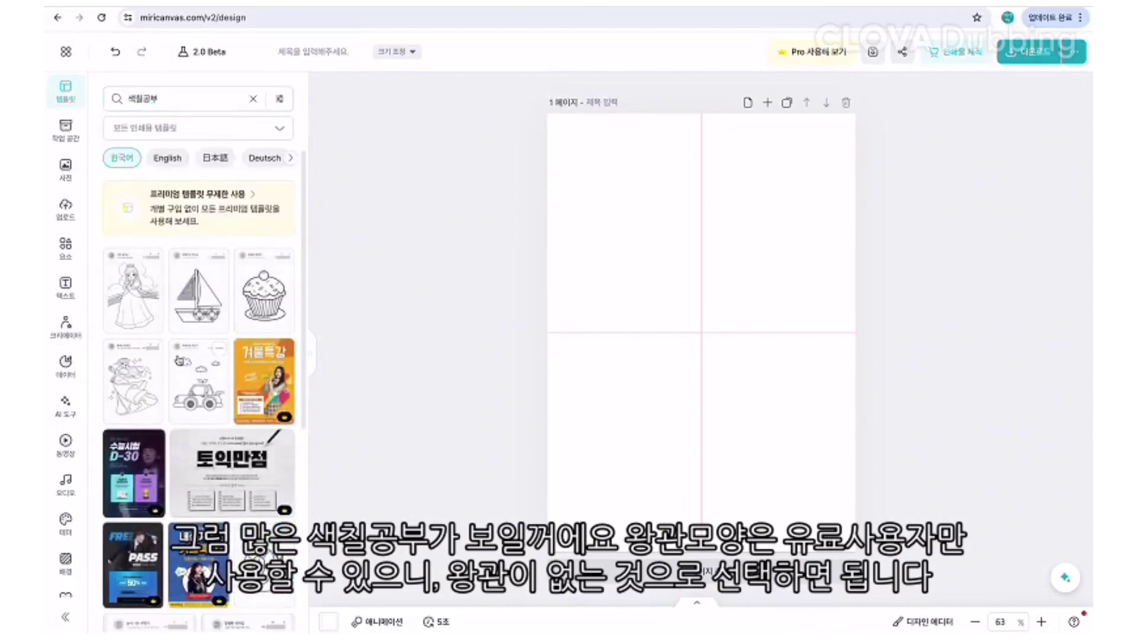
click(132, 290)
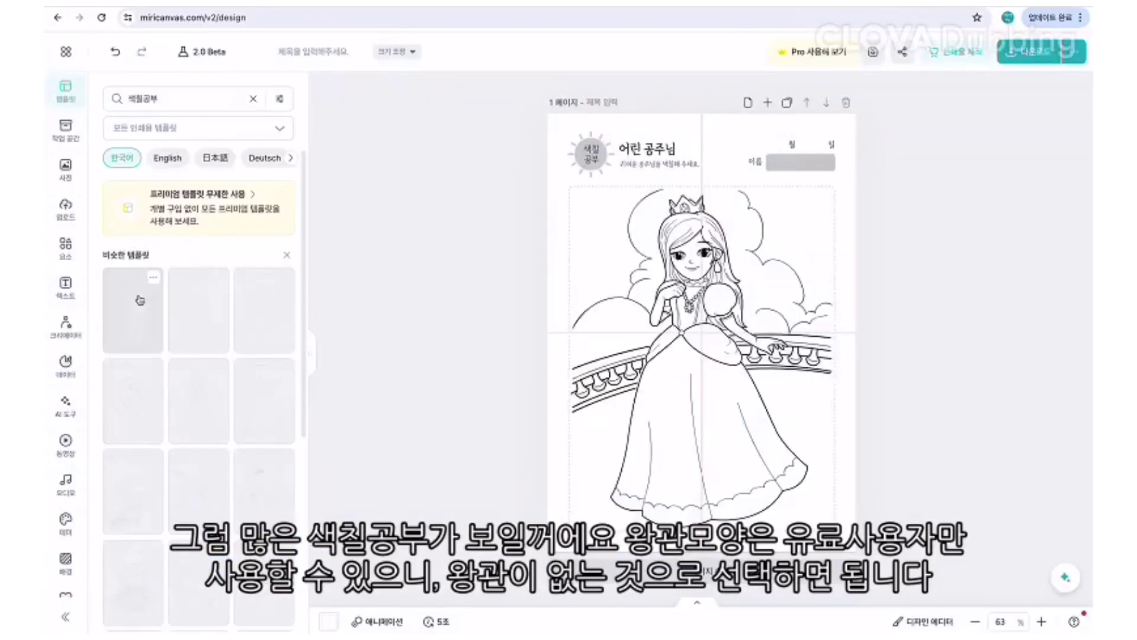
Add a second page and apply the horned dinosaur colouring template (뿔이 난 공룡) to it.
click(656, 575)
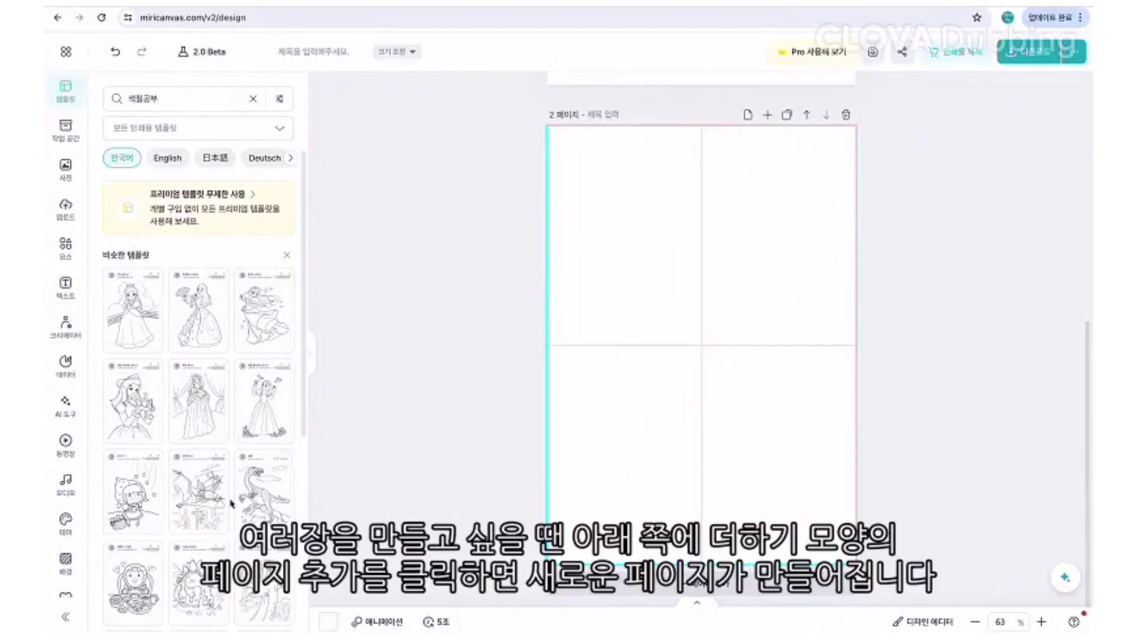
scroll(231, 502, down, 4)
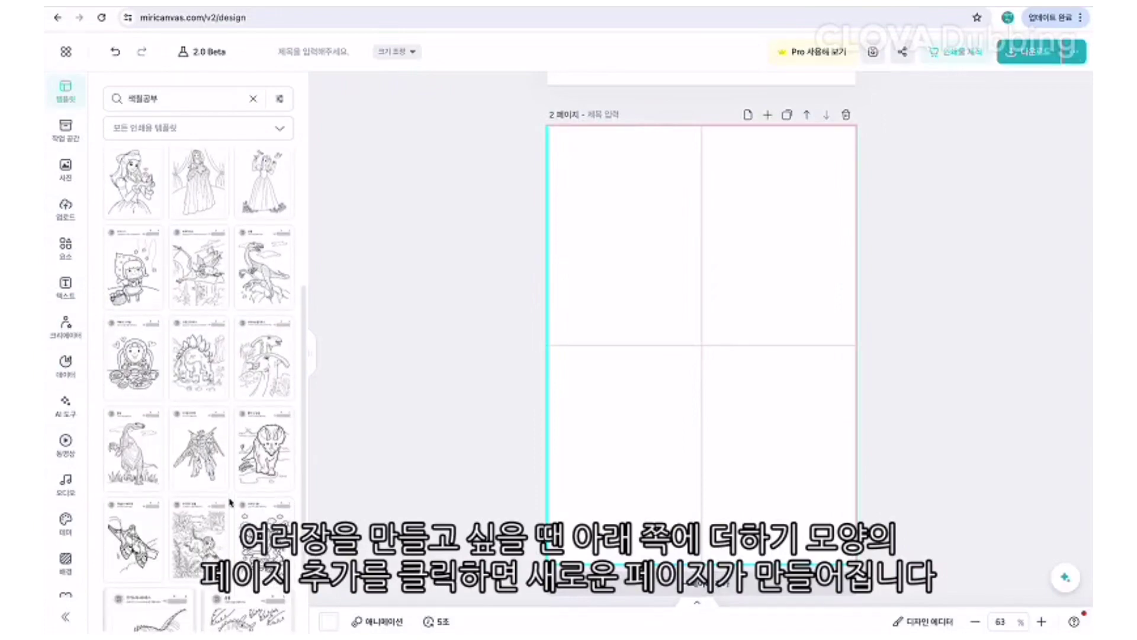
scroll(230, 502, down, 1)
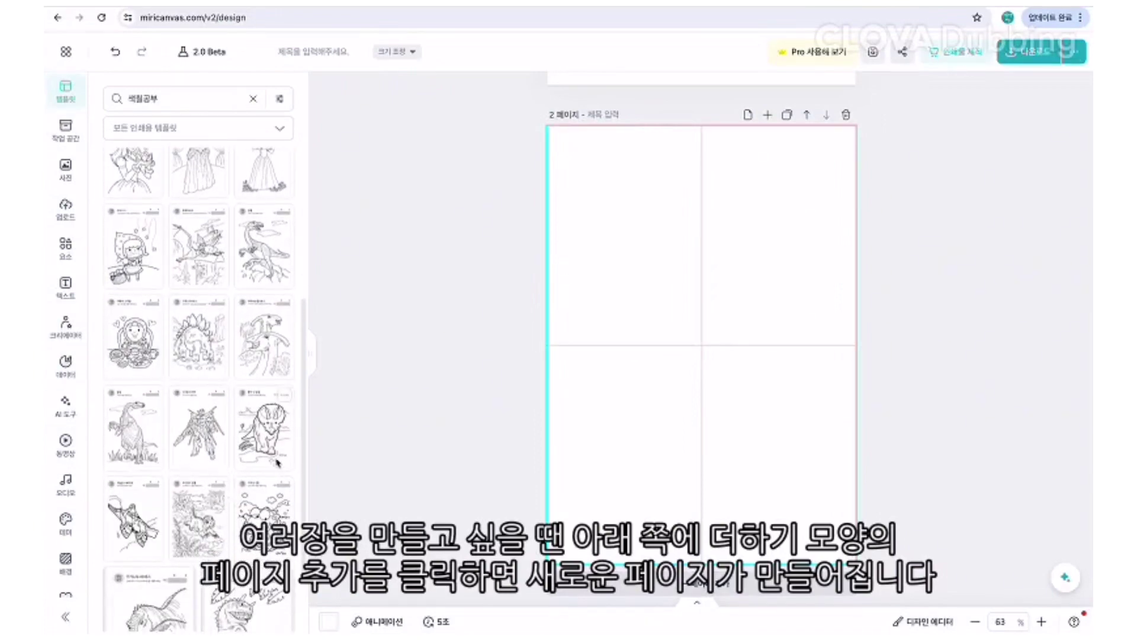
click(266, 432)
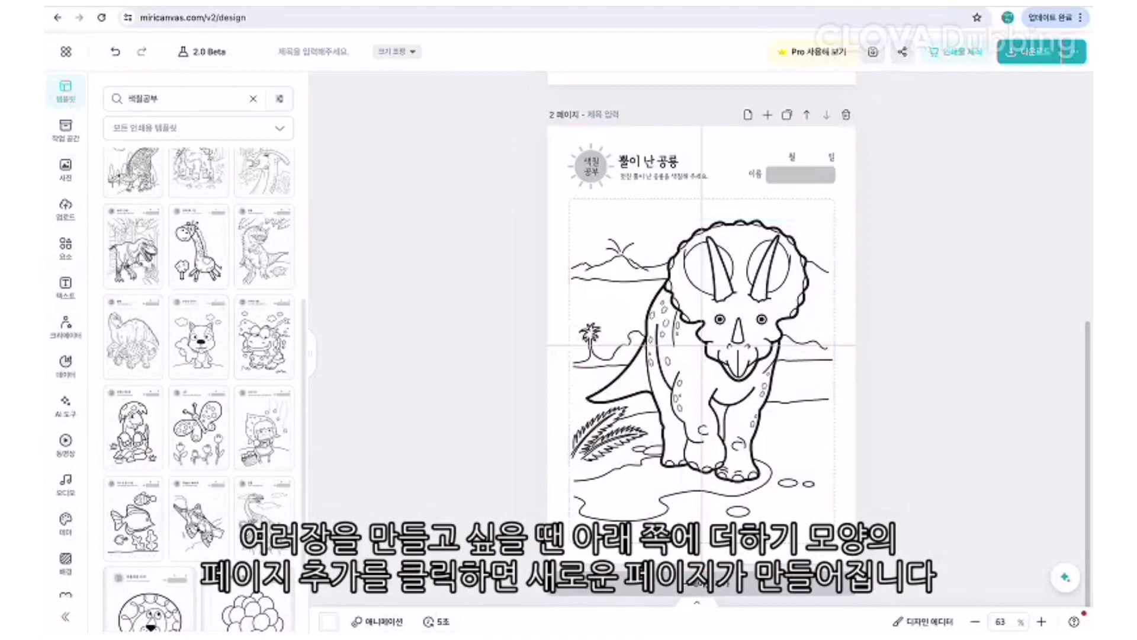
Add a third page and apply the flying balloons colouring template (하늘을 나는 풍선) to it.
click(697, 586)
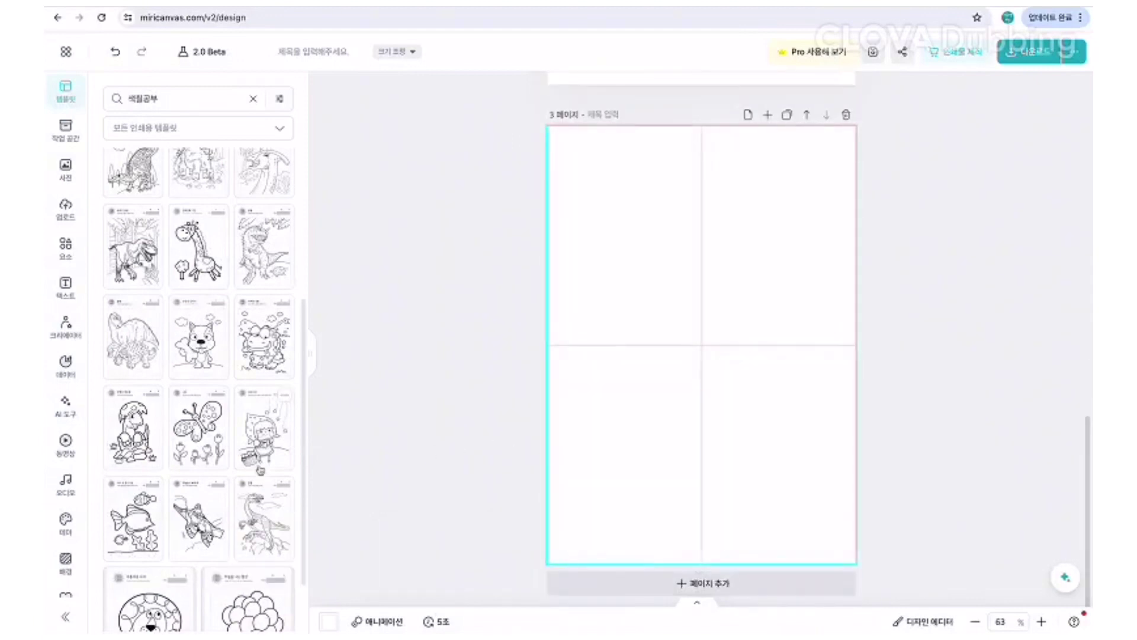
scroll(230, 472, down, 4)
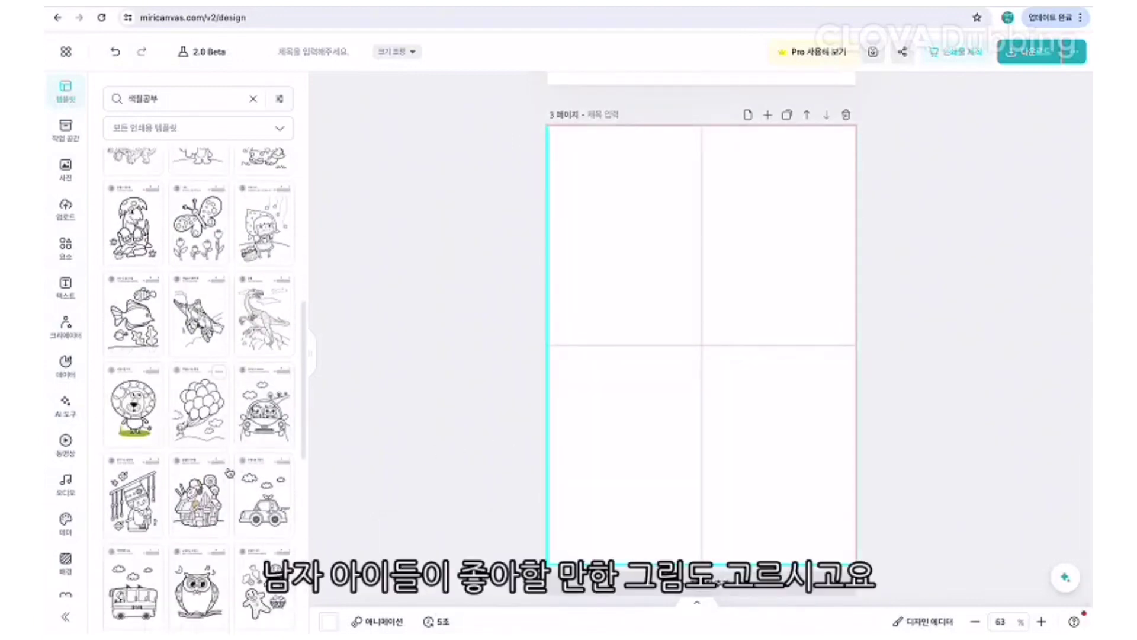
scroll(229, 472, down, 2)
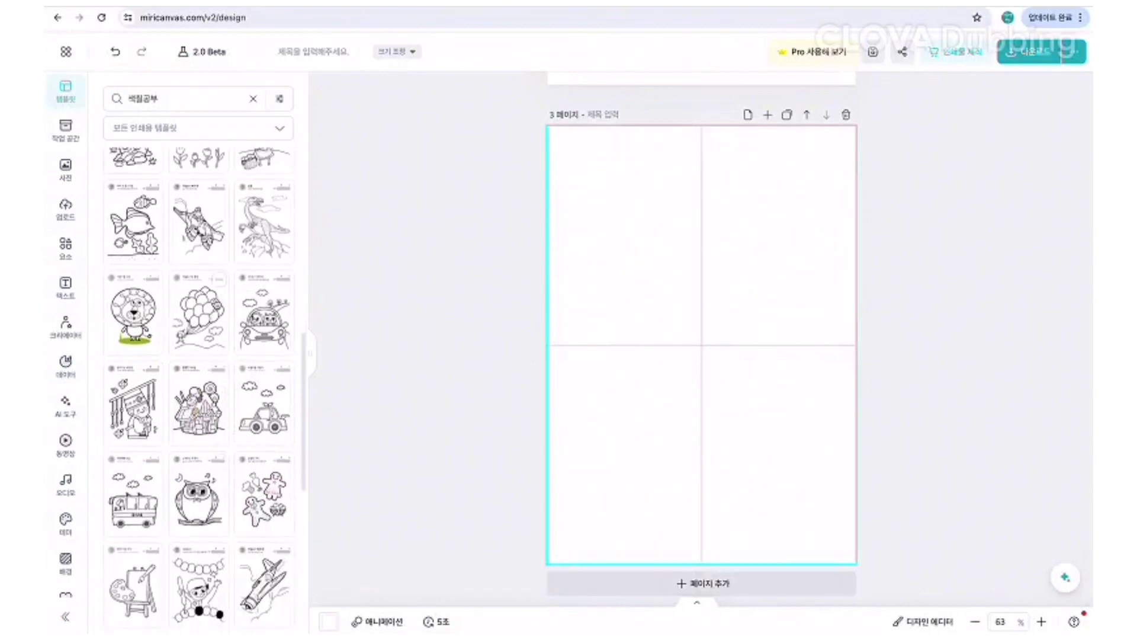
click(207, 325)
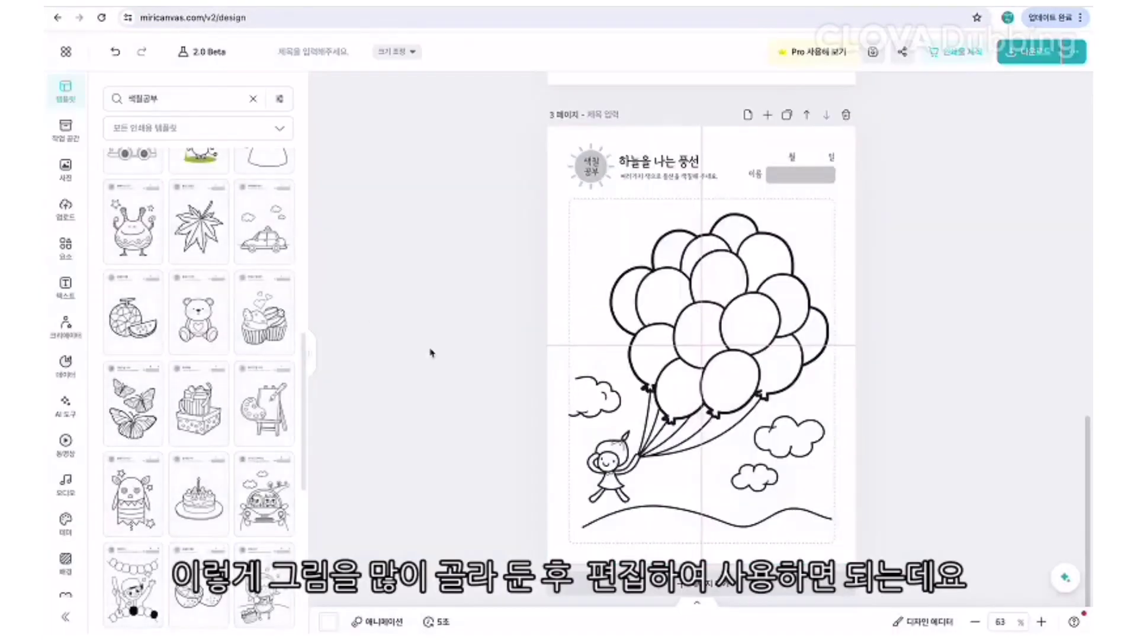
Add a fourth page and apply the colouring template of a baby dinosaur hatching from an egg.
scroll(586, 431, down, 5)
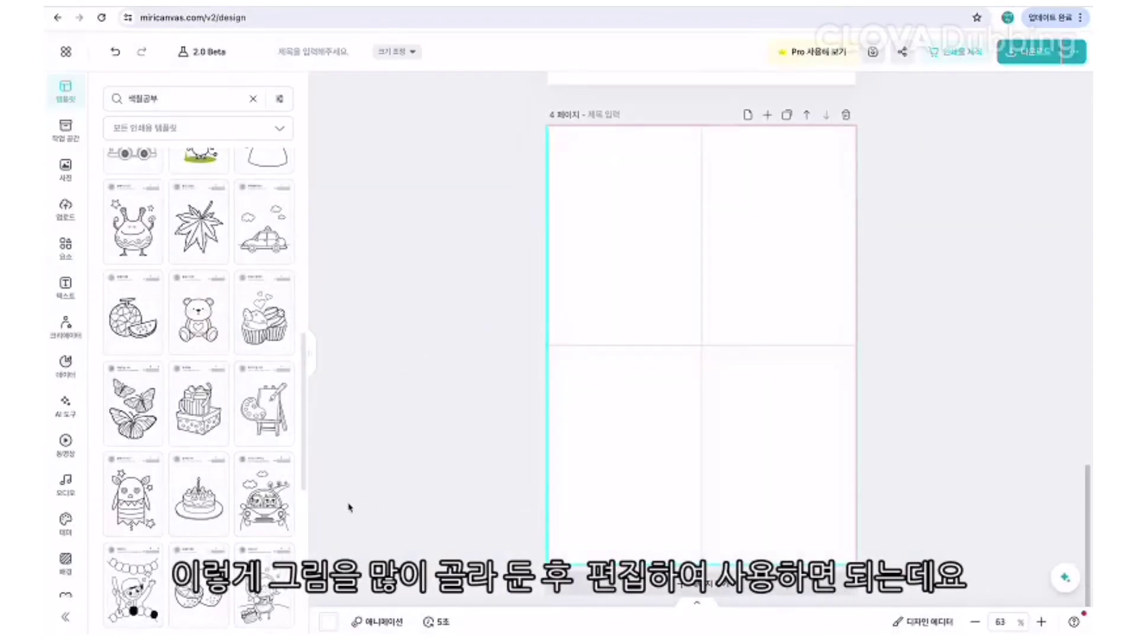
scroll(199, 385, down, 4)
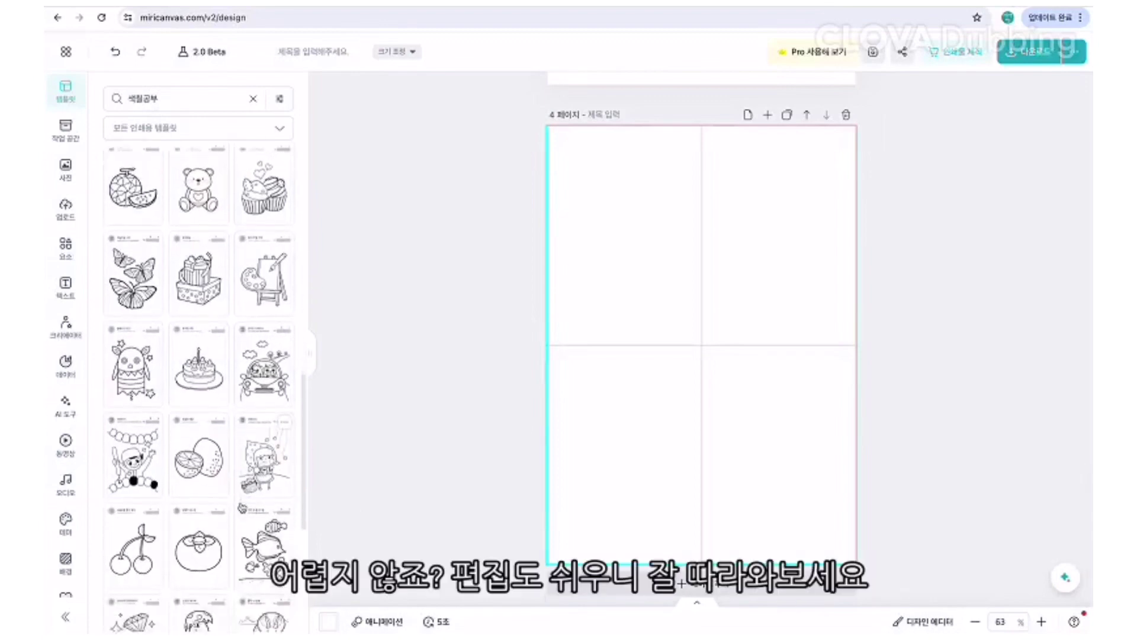
scroll(260, 474, down, 3)
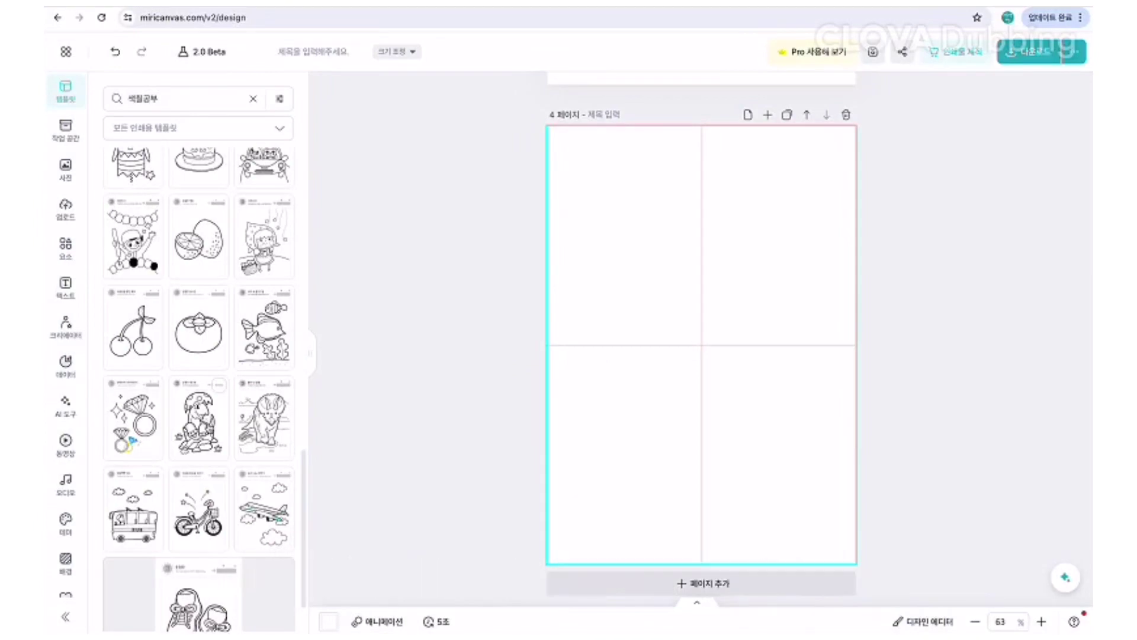
click(198, 417)
click(569, 379)
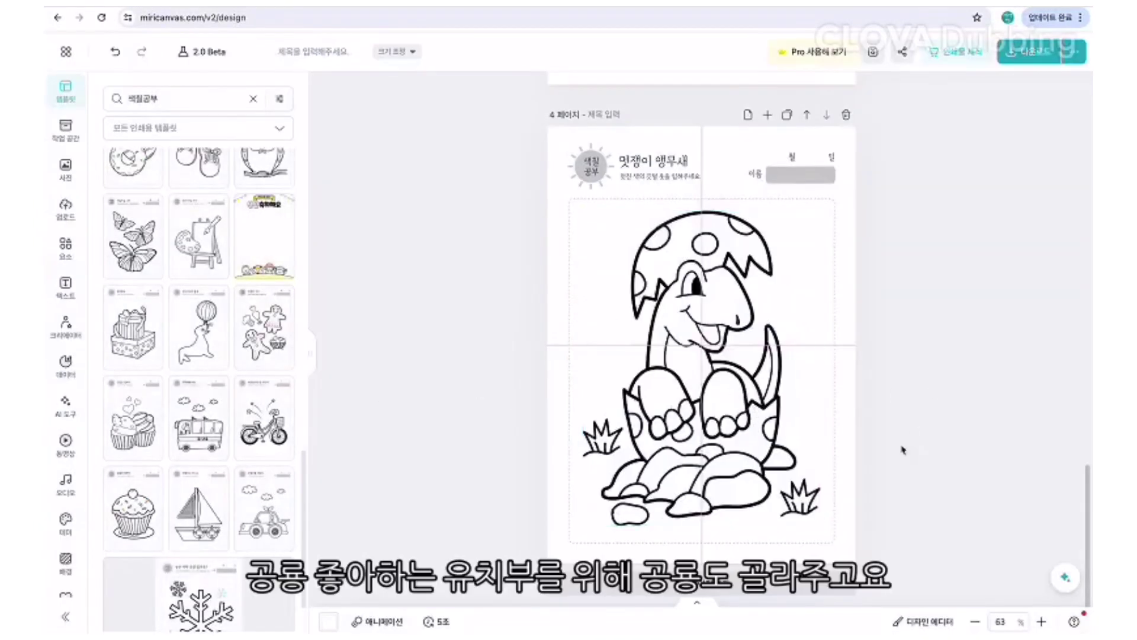
Add a fifth page and apply the car colouring template (부릉부릉 자동차) to it.
click(826, 583)
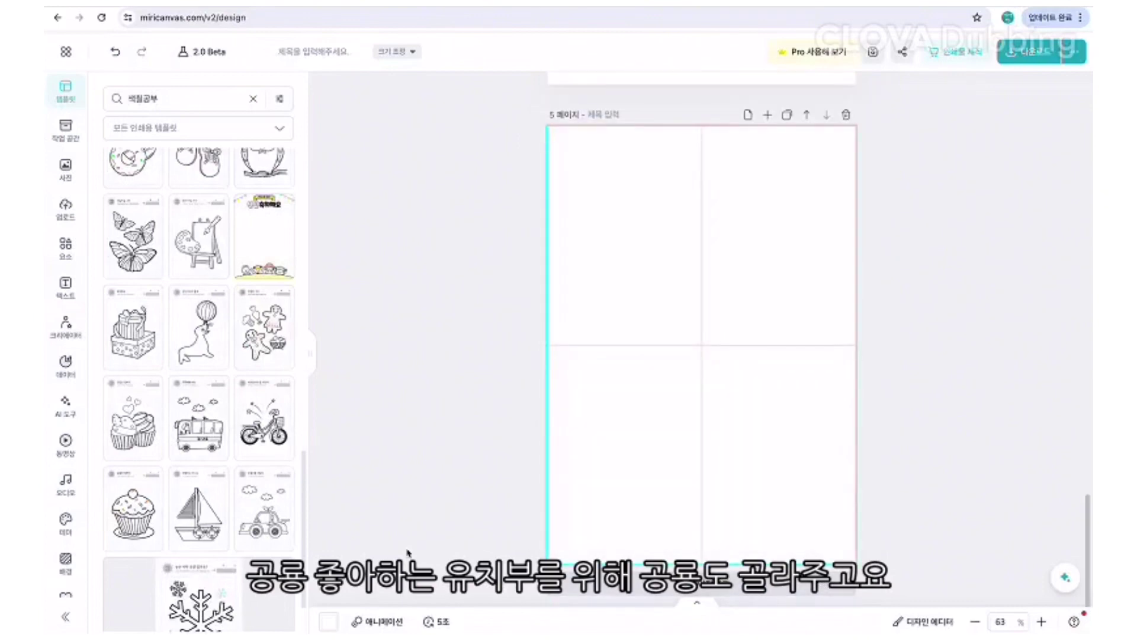
scroll(213, 482, down, 5)
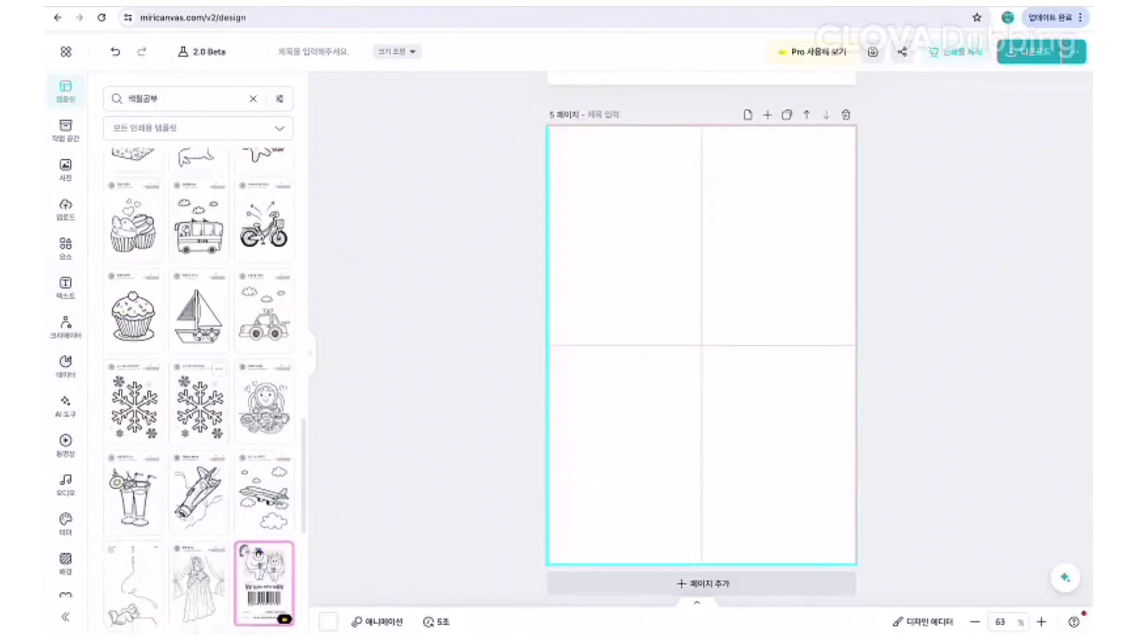
scroll(212, 481, down, 2)
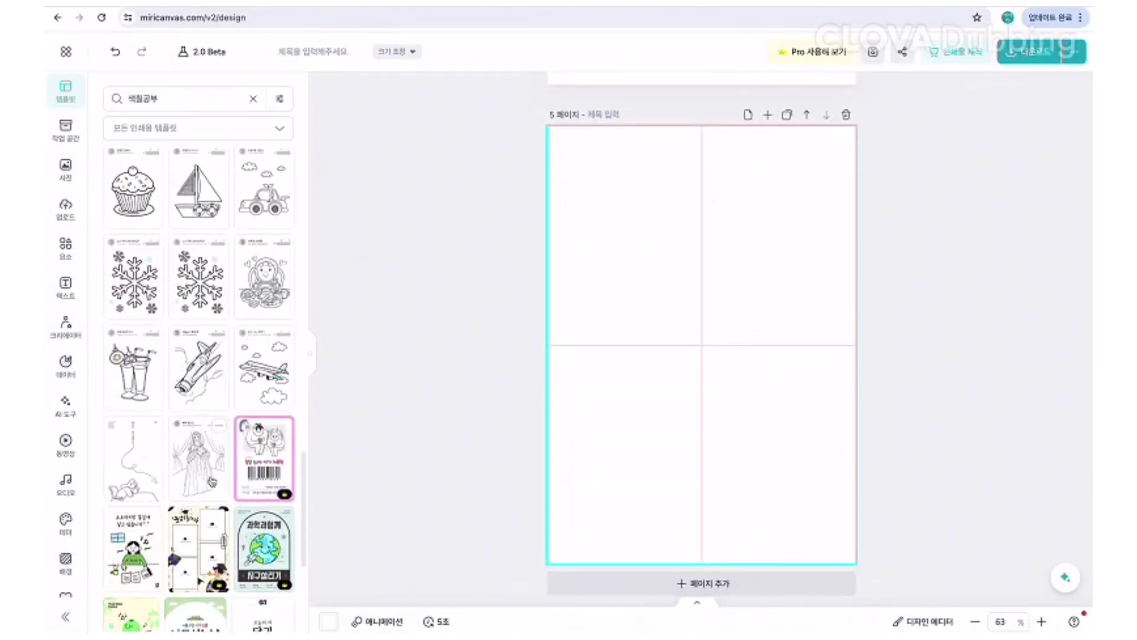
scroll(212, 481, down, 3)
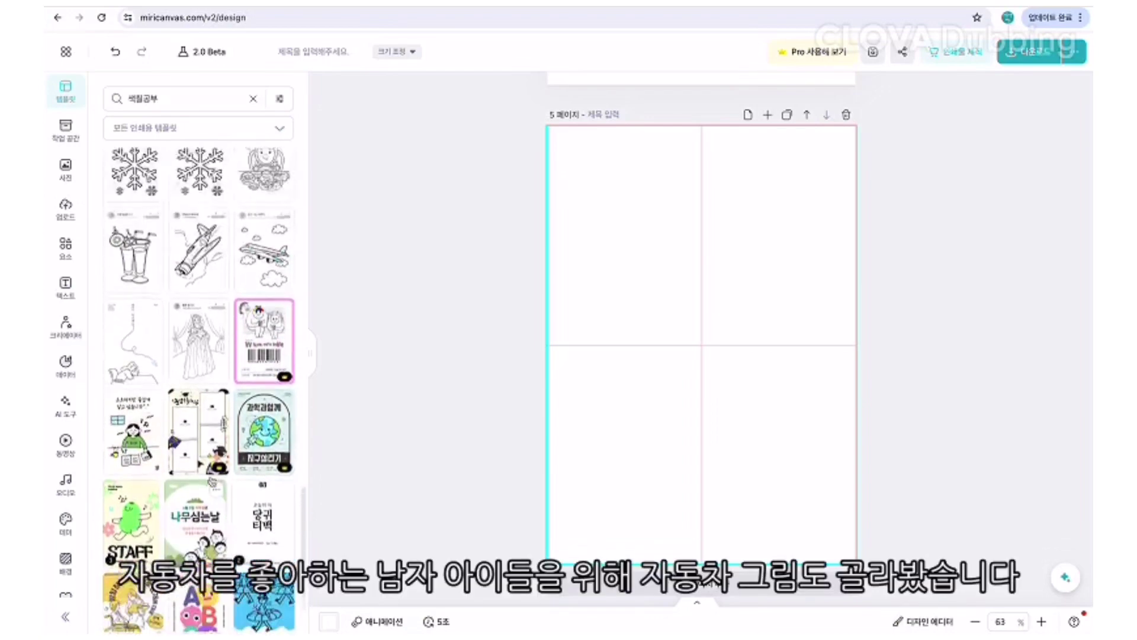
scroll(212, 480, up, 7)
click(277, 422)
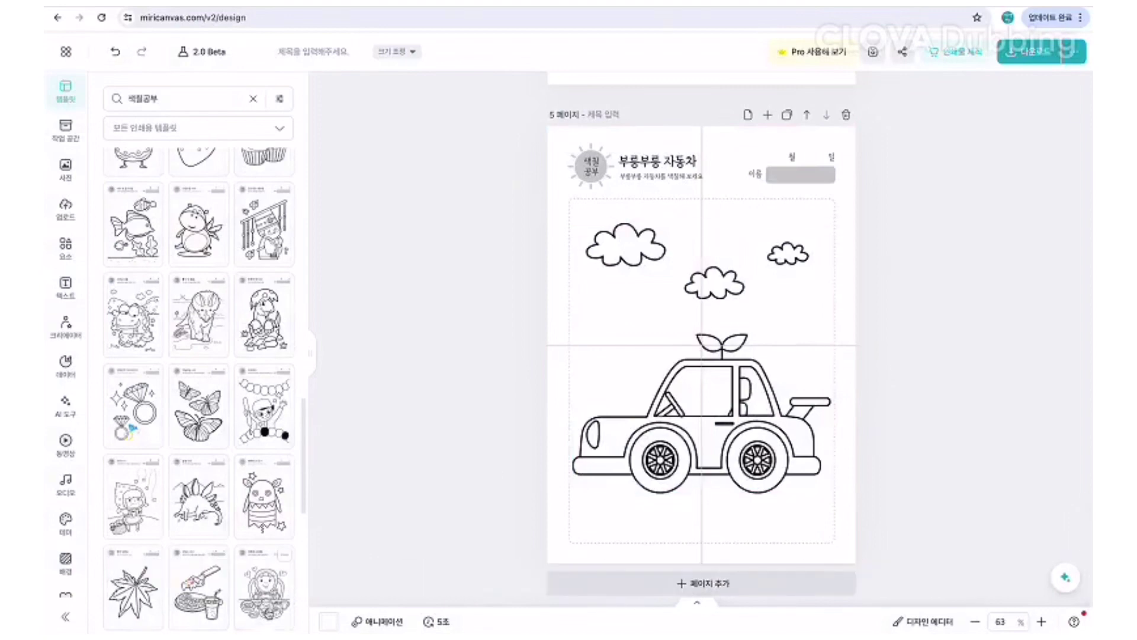
Unlock the grey sun illustration behind the 색칠공부 label on the balloon page, page 3.
scroll(769, 229, up, 1)
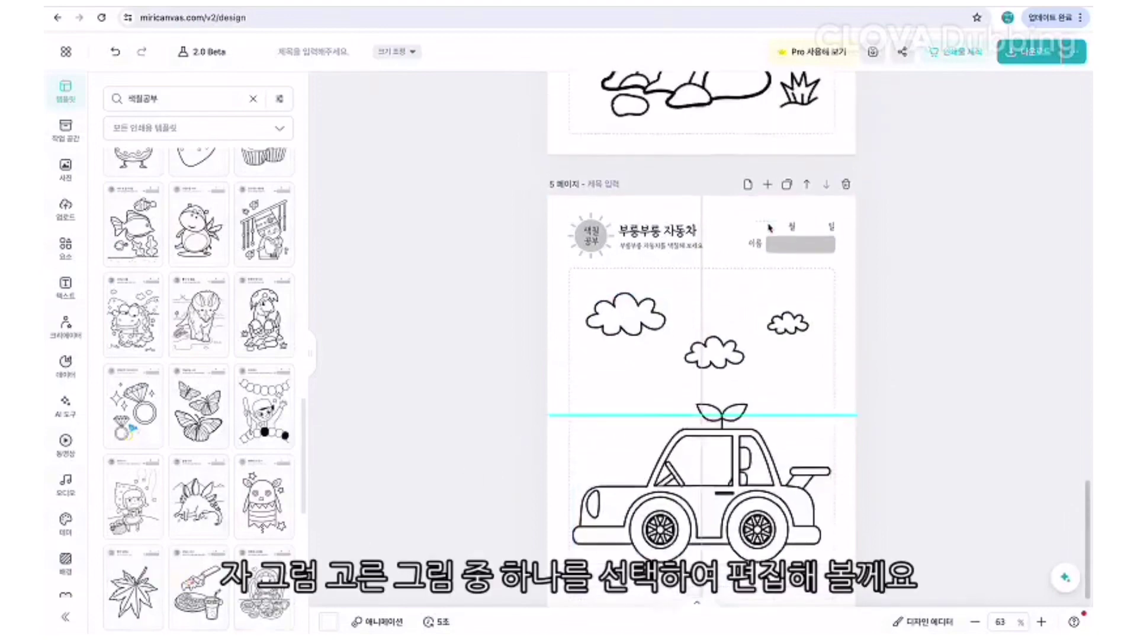
scroll(769, 228, up, 10)
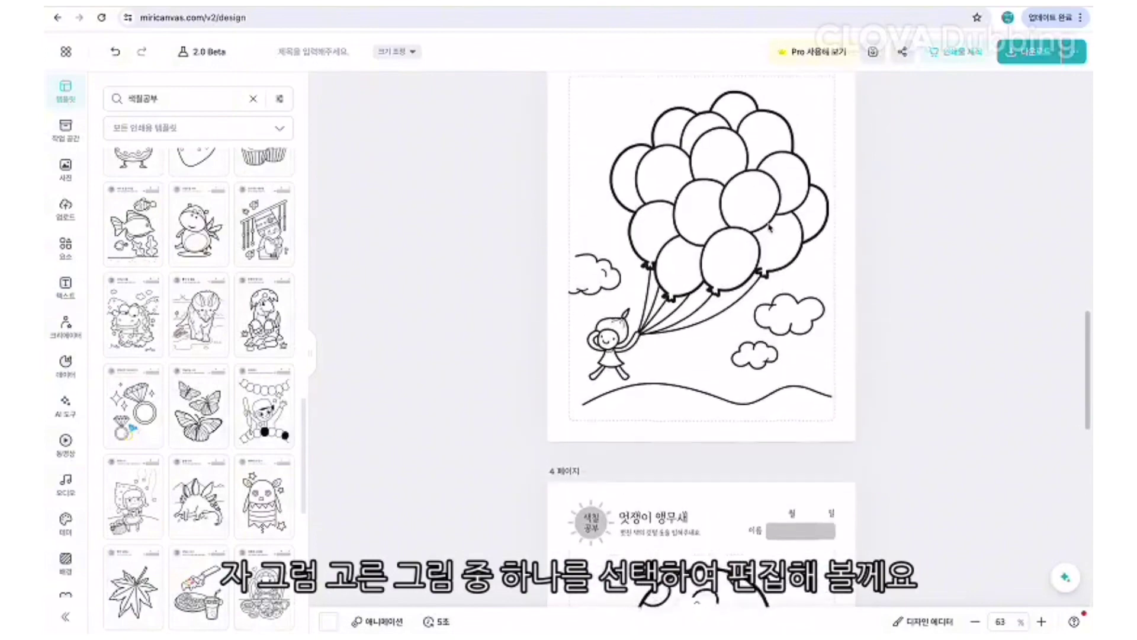
scroll(770, 227, up, 2)
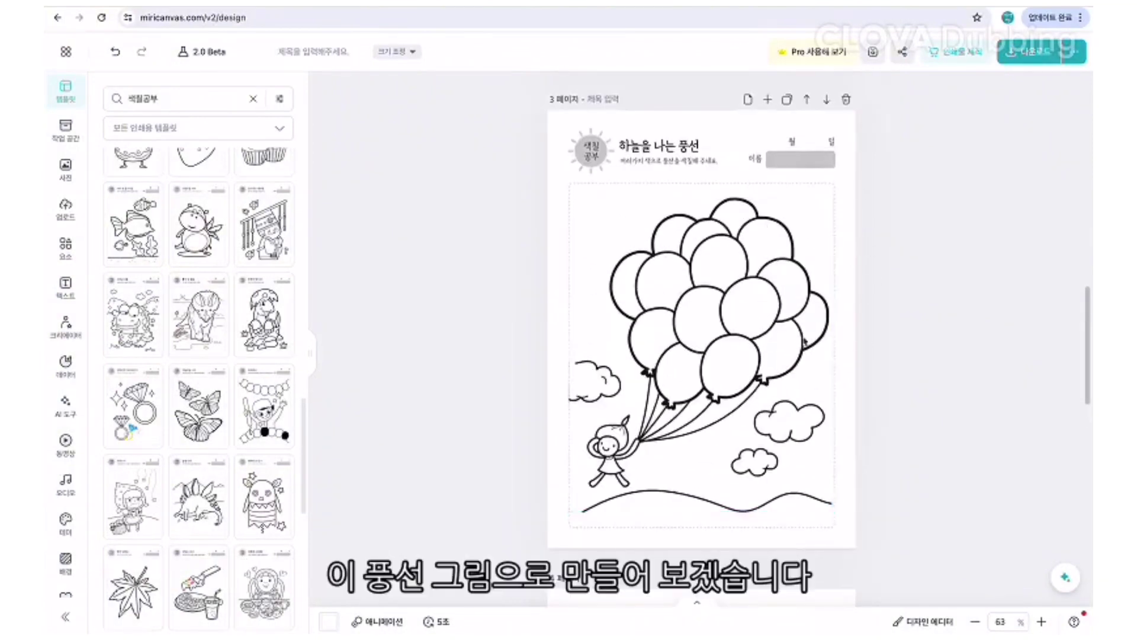
click(1040, 622)
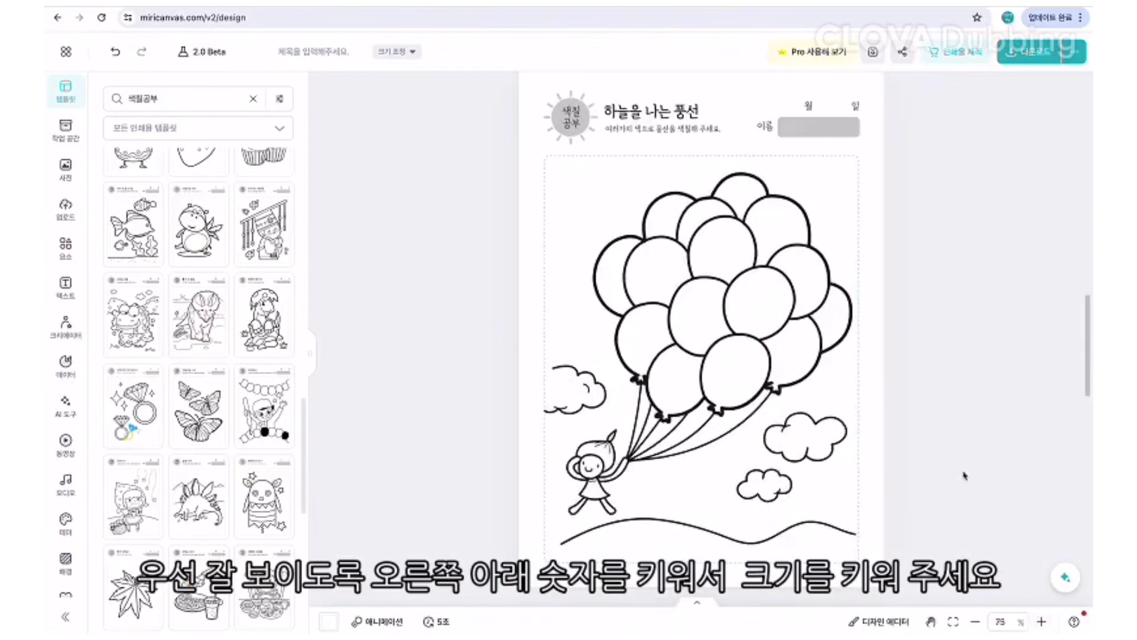
scroll(945, 479, up, 1)
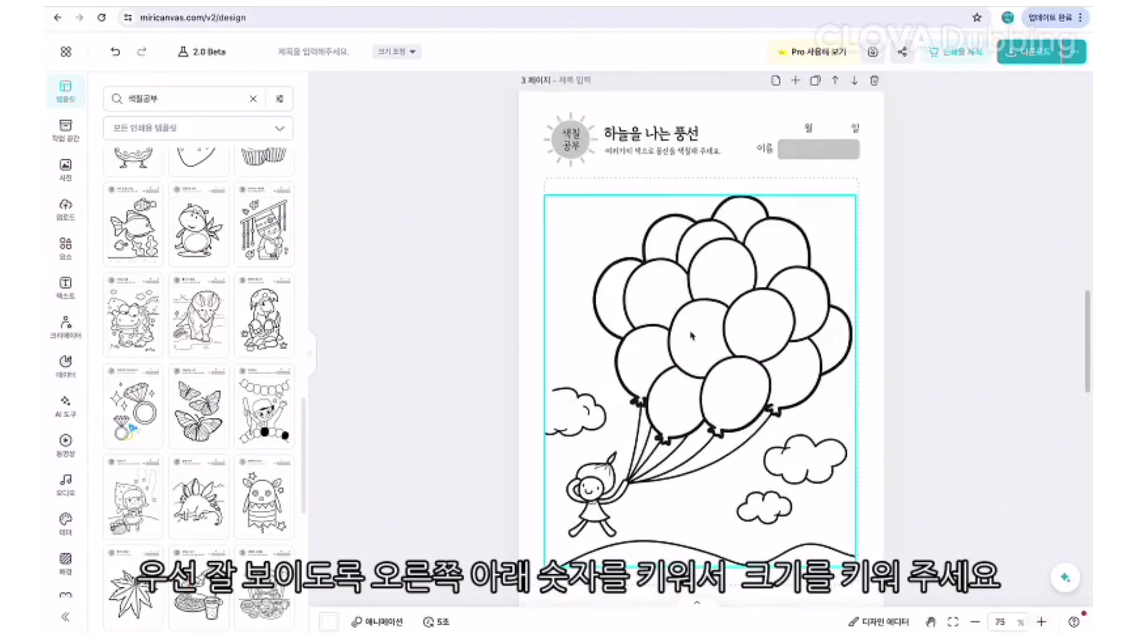
click(589, 143)
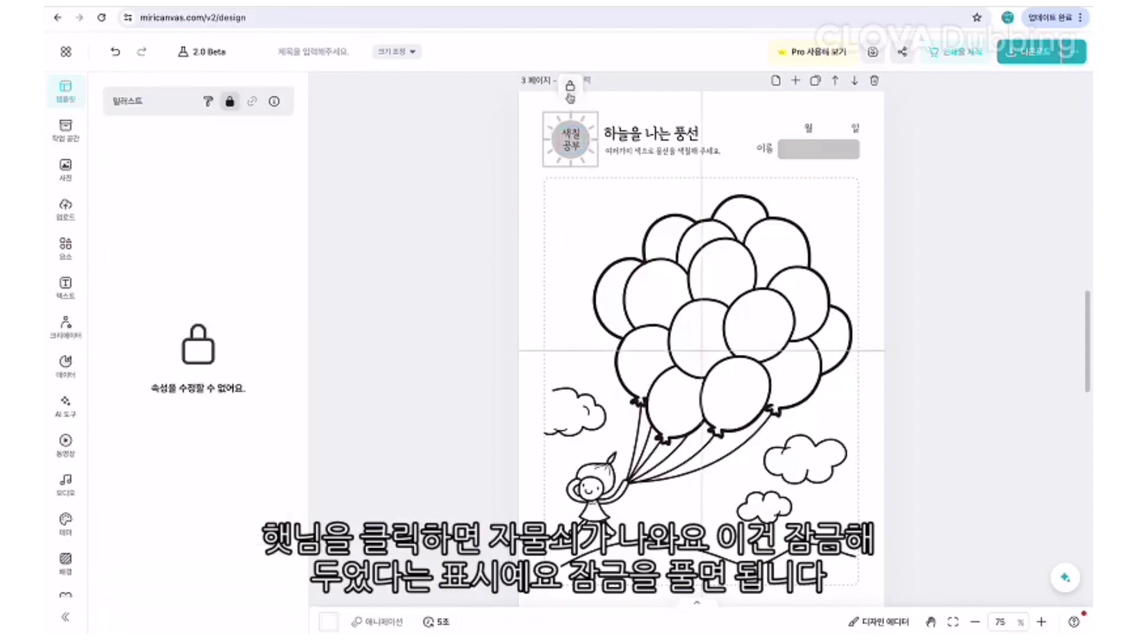
click(570, 88)
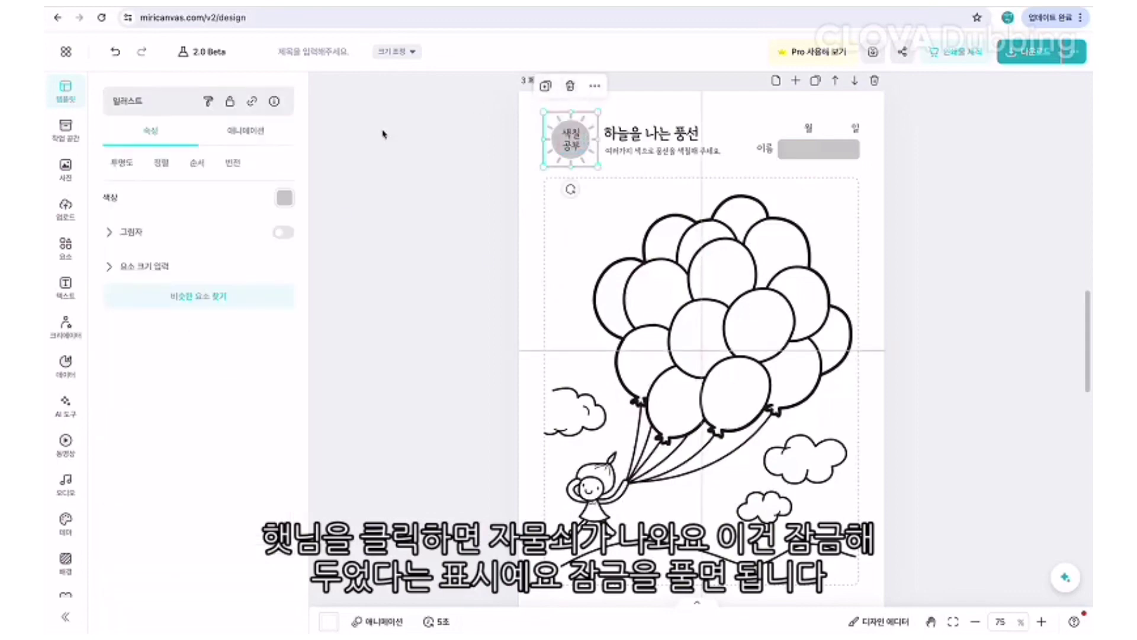
Change the sun illustration's colour to the yellow-orange palette colour #FFCD4A.
click(284, 199)
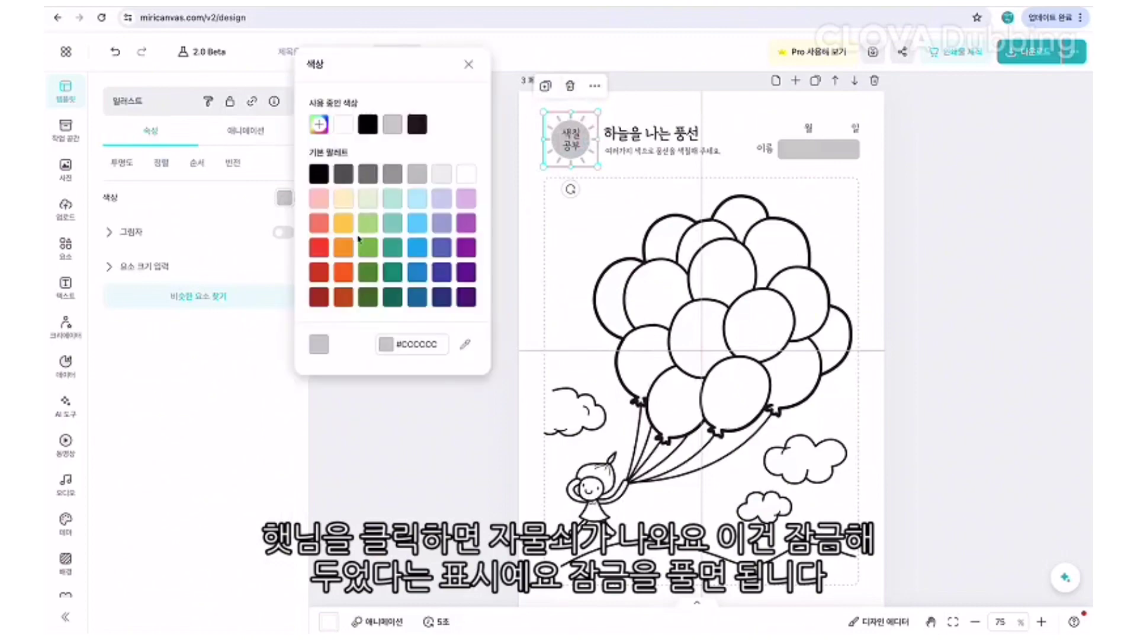
click(349, 254)
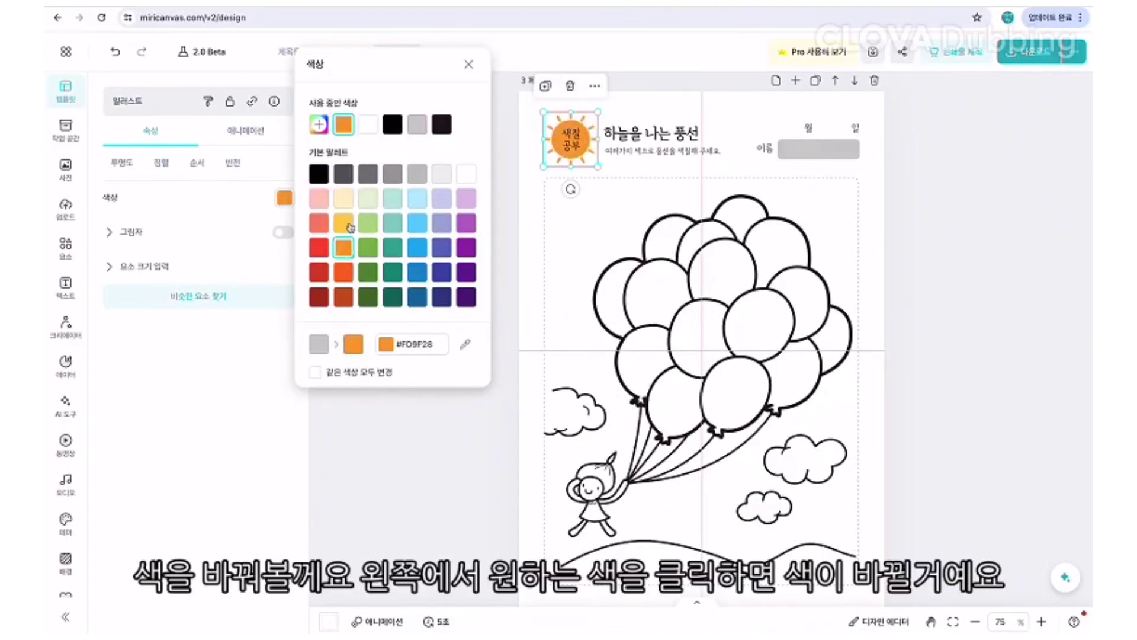
click(346, 225)
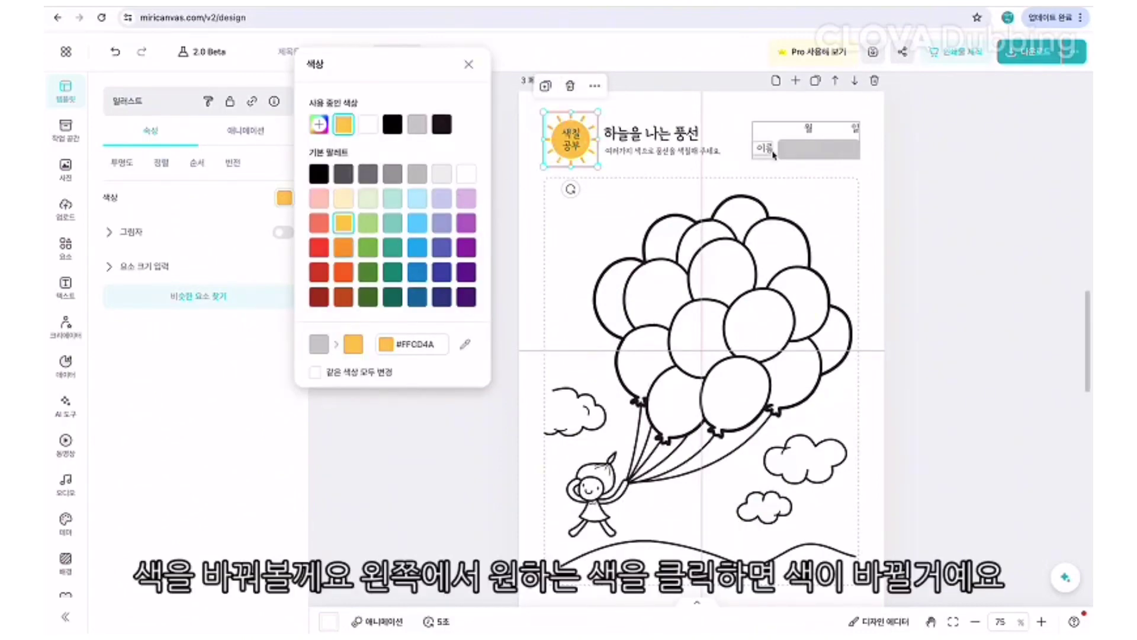
Ungroup the title 하늘을 나는 풍선 and the subtitle beneath it so each text can be selected separately.
click(708, 155)
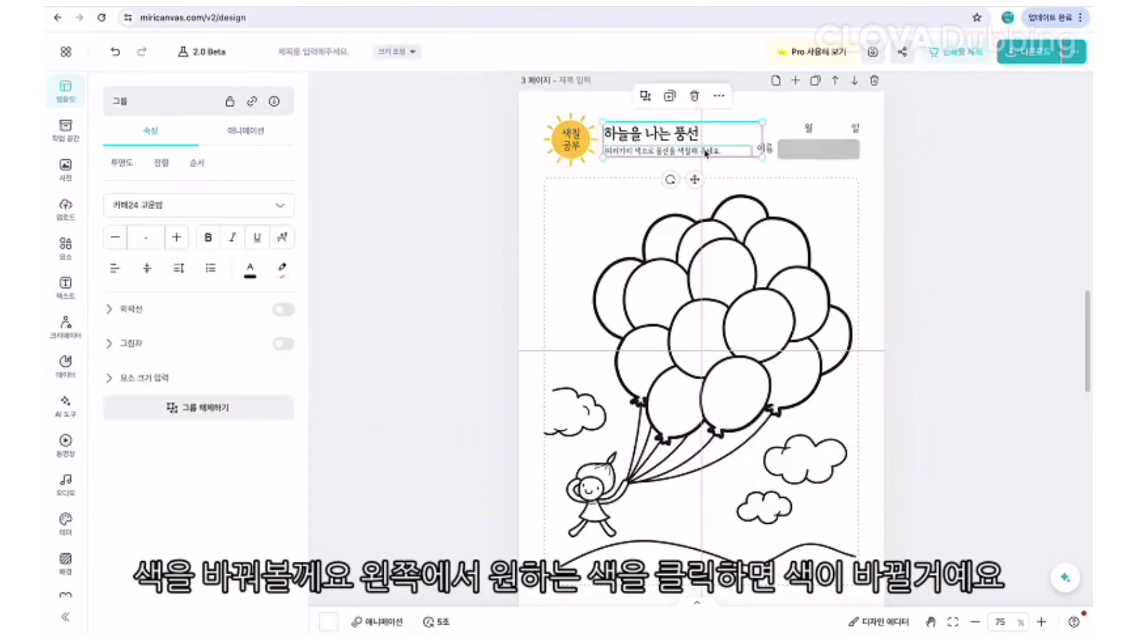
click(710, 141)
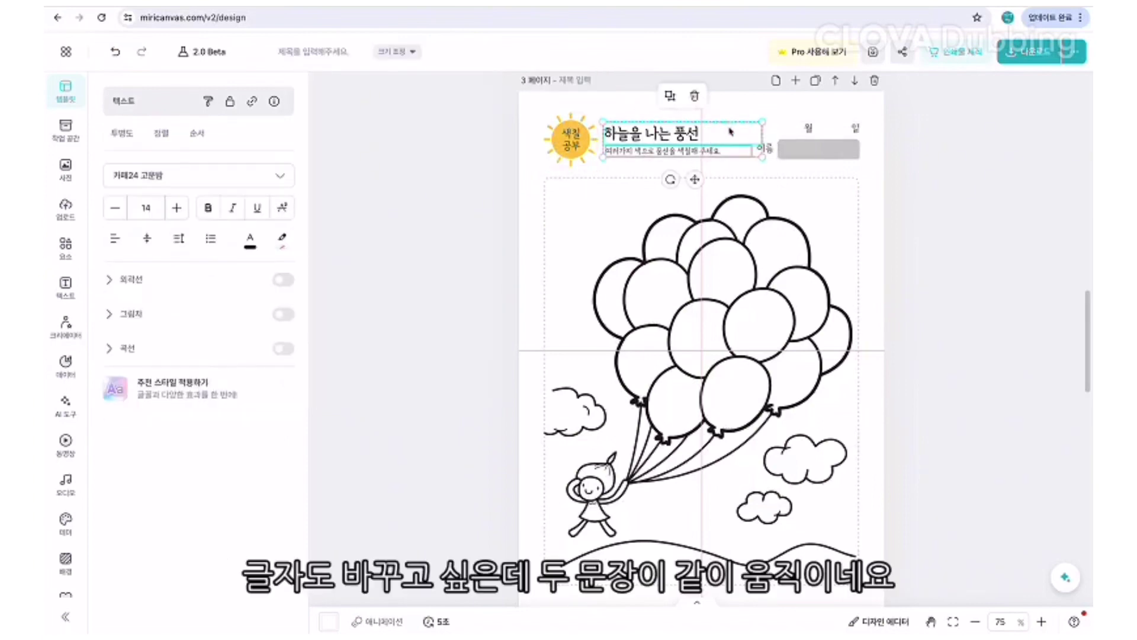
drag(730, 136, 729, 135)
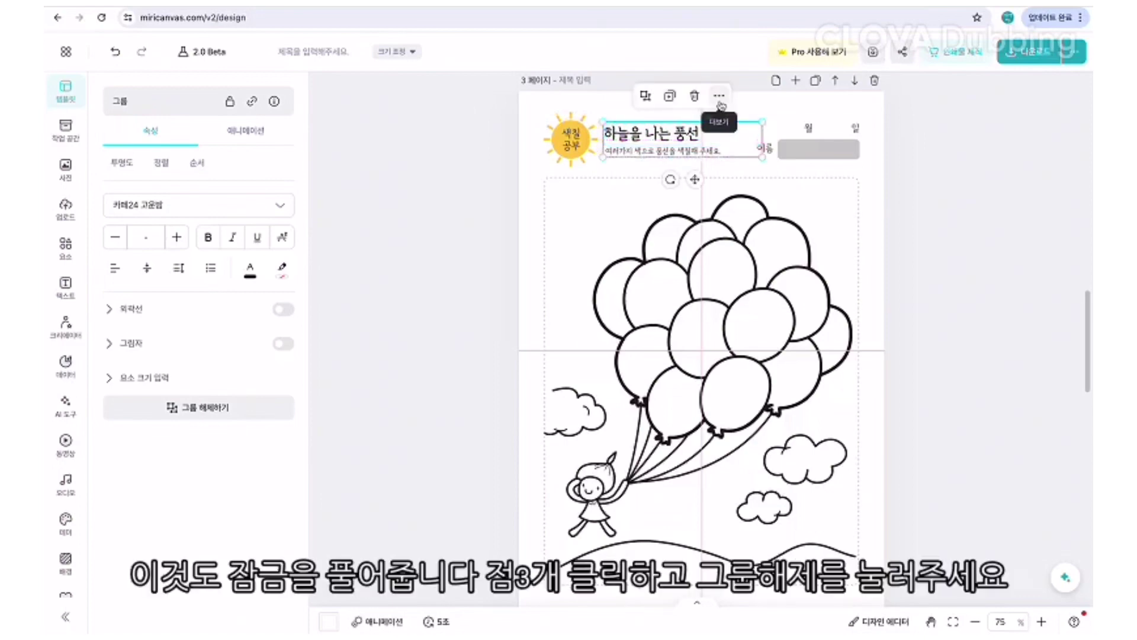
click(720, 99)
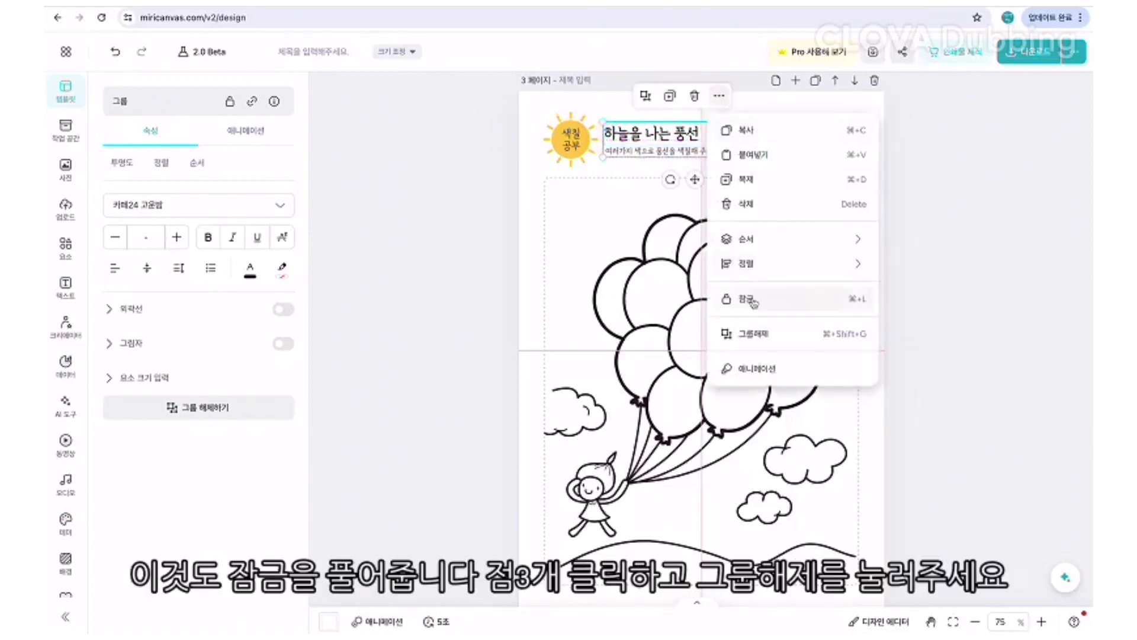
click(752, 335)
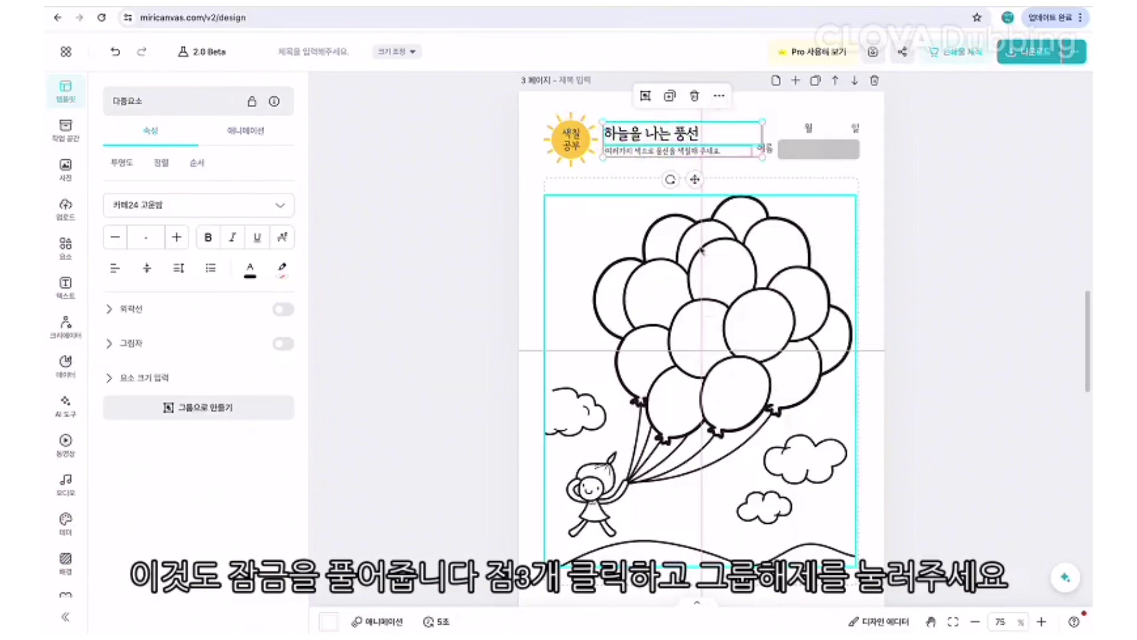
click(719, 129)
click(719, 130)
click(718, 155)
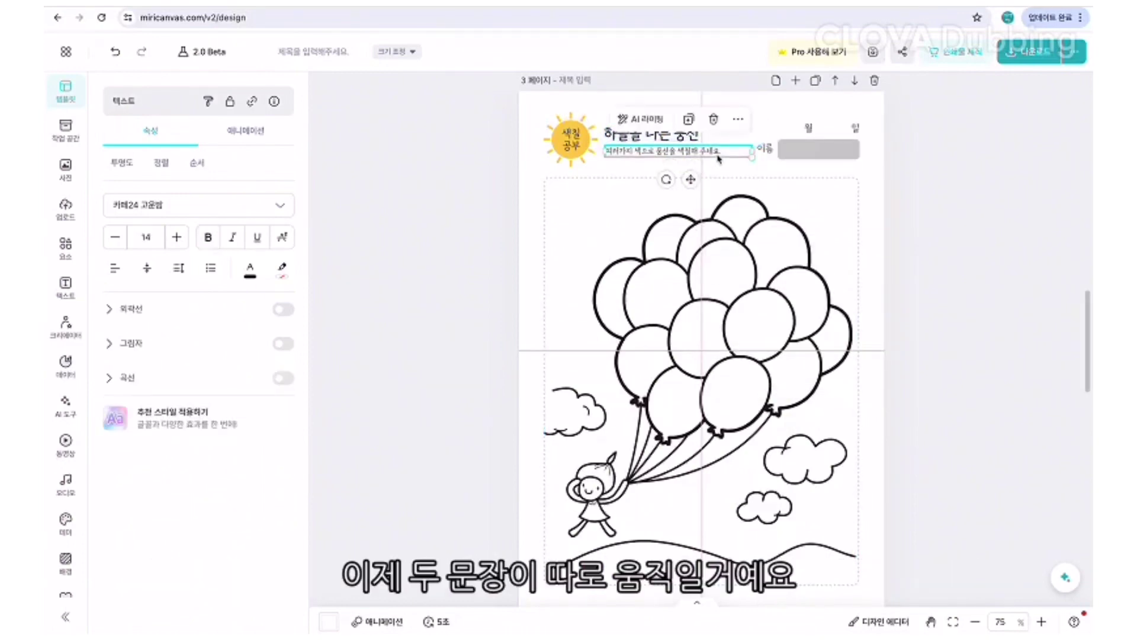
click(719, 137)
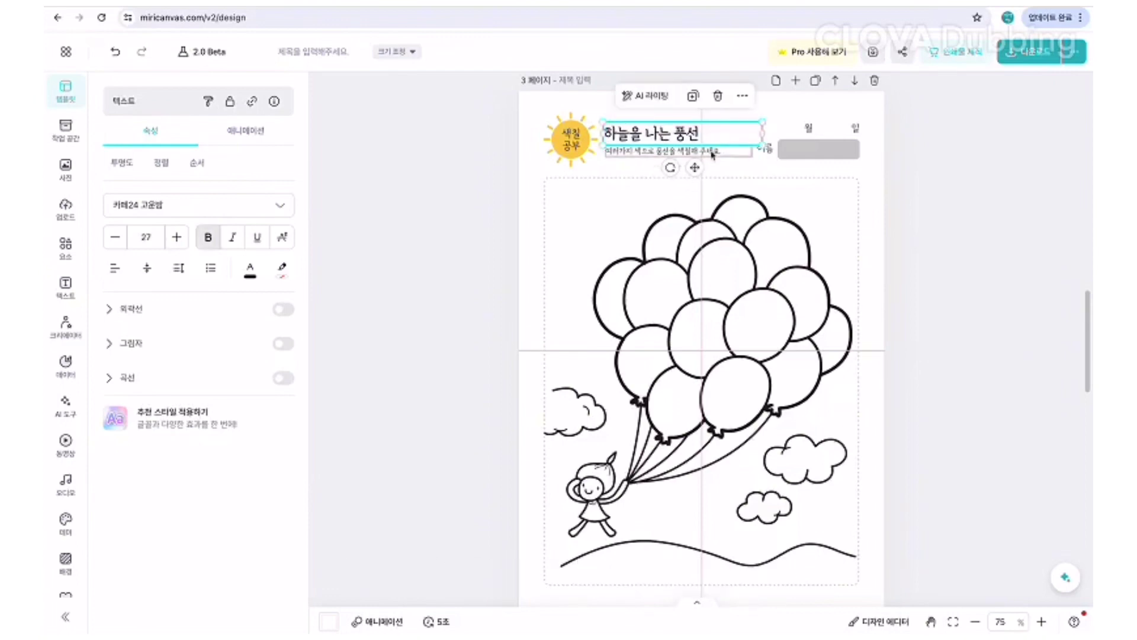
Replace the subtitle under 하늘을 나는 풍선 with "박자에 맞게 색칠 해 주세요".
click(716, 153)
click(715, 153)
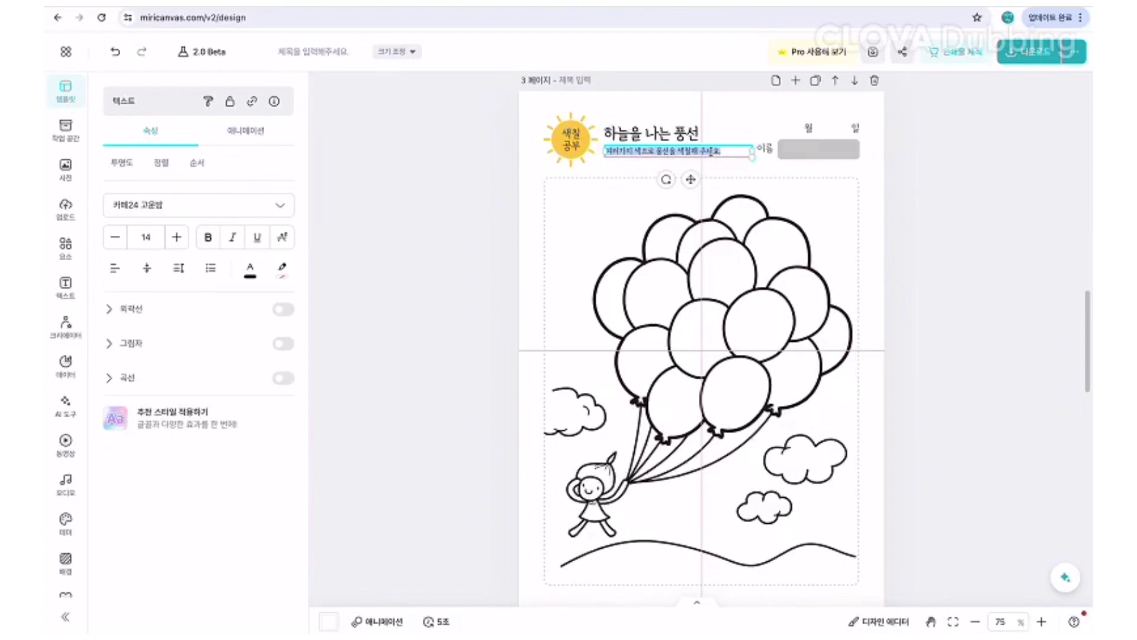
text(여)
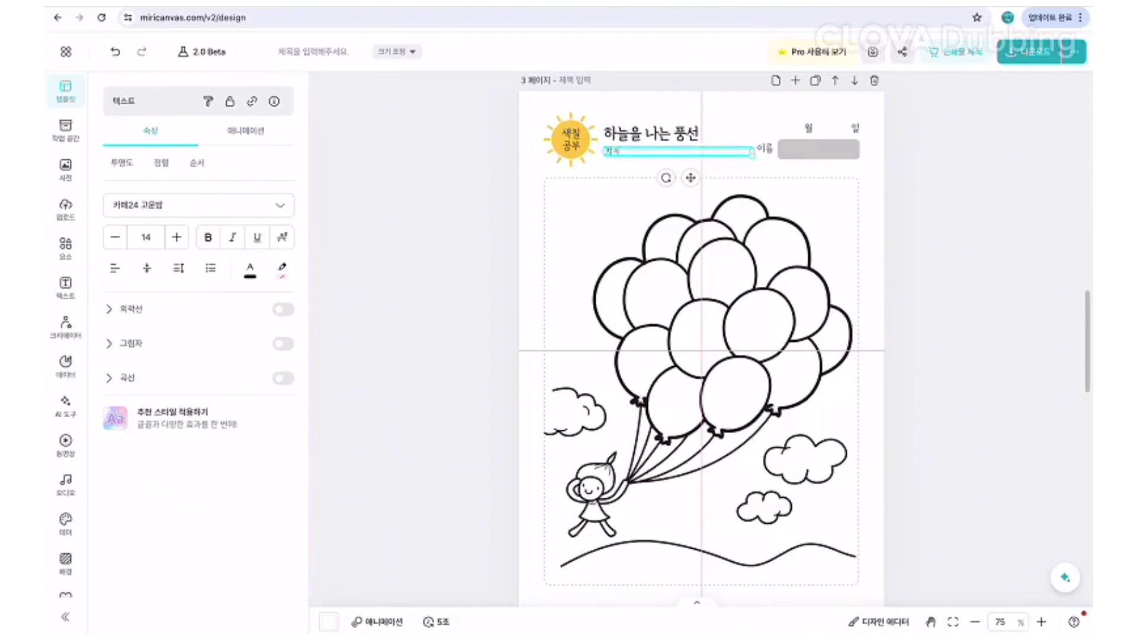
text(자에 의)
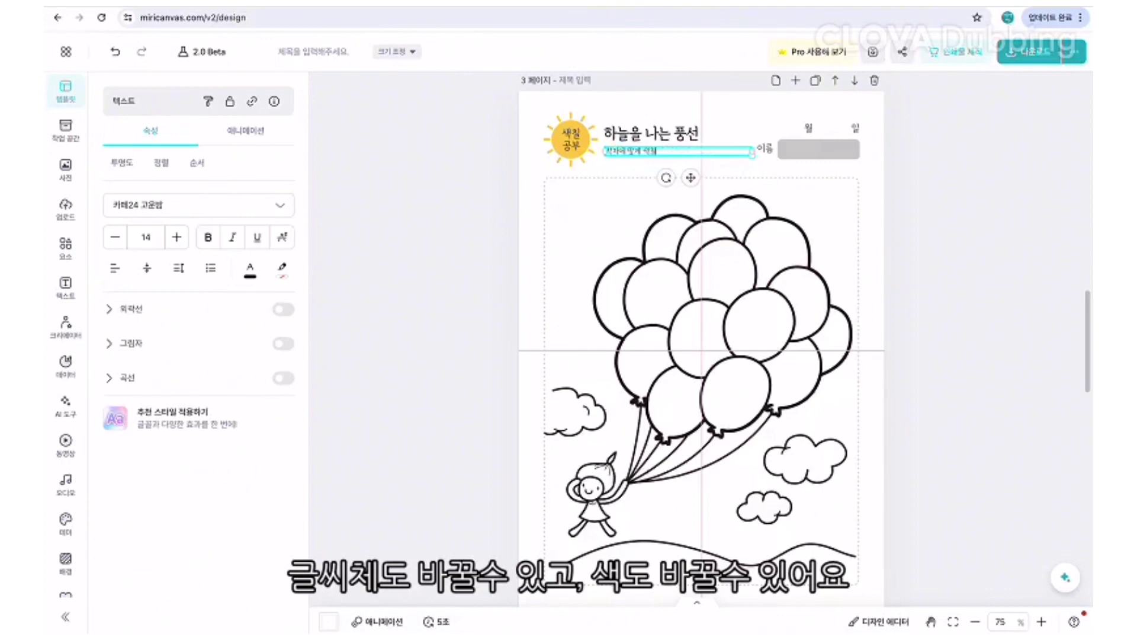
text(주세요)
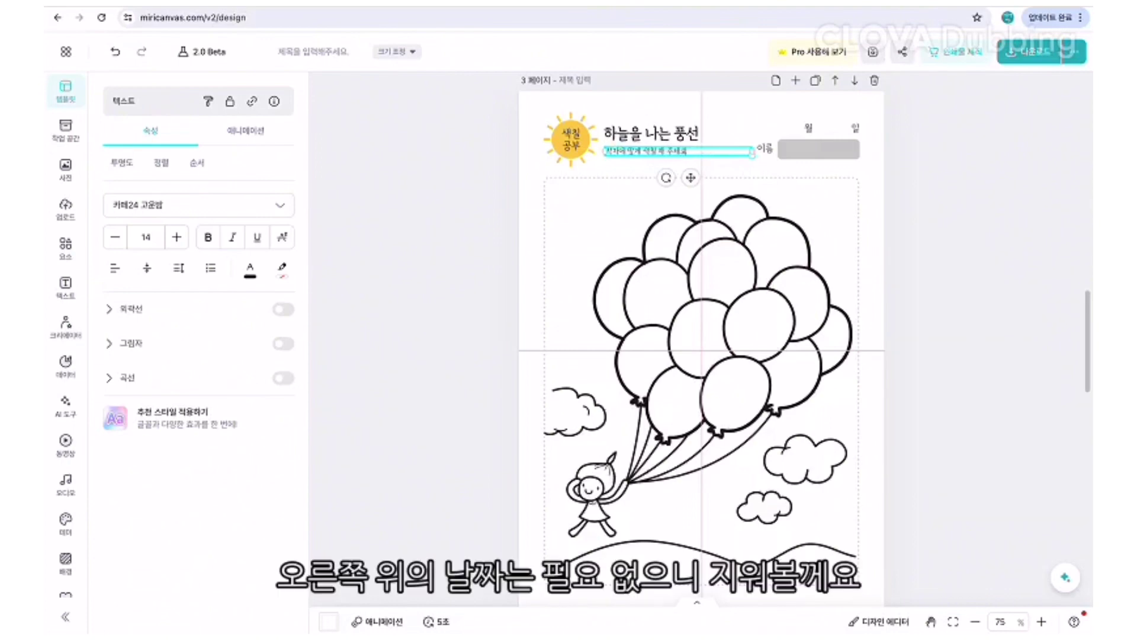
click(929, 178)
Unlock the date and name block in the balloon page's header and ungroup its elements.
click(816, 136)
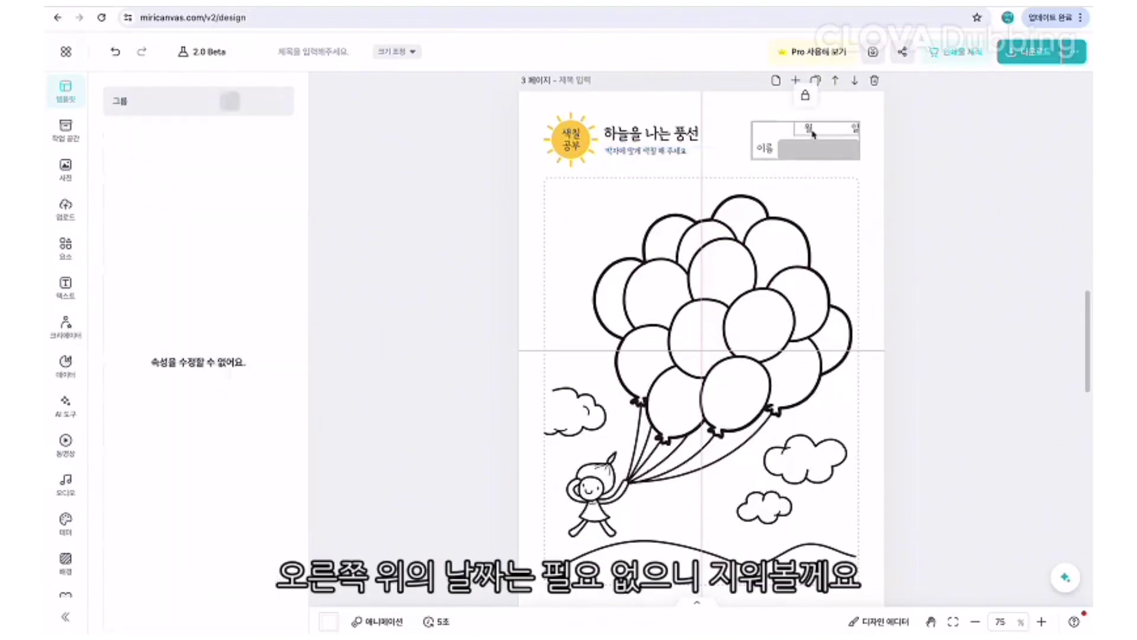
click(817, 136)
click(805, 98)
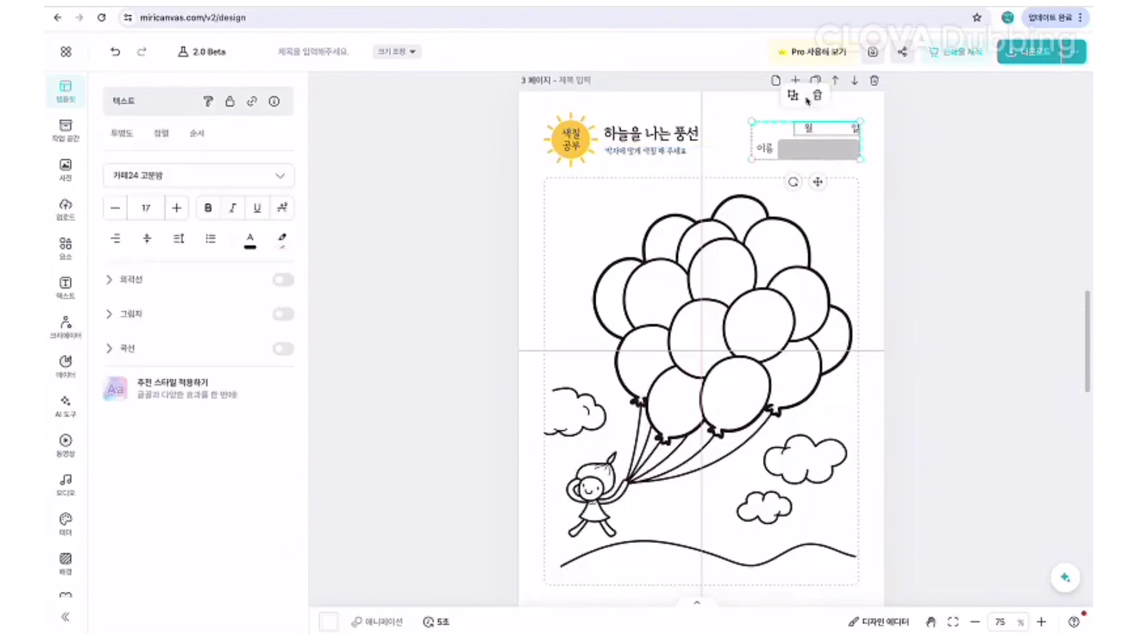
double_click(831, 135)
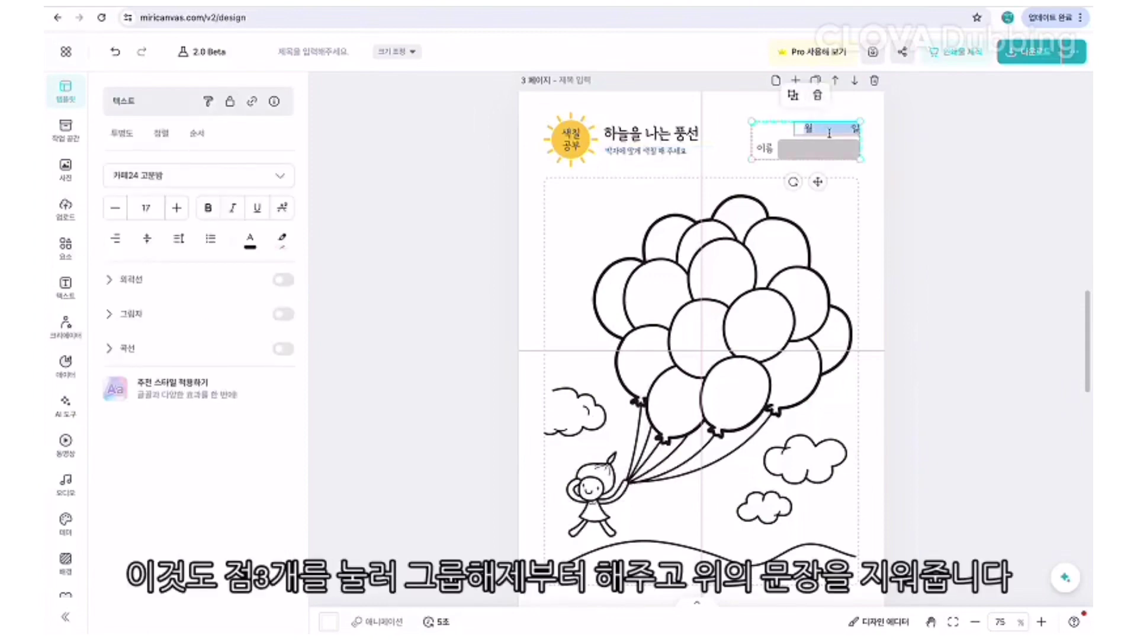
click(851, 150)
click(848, 142)
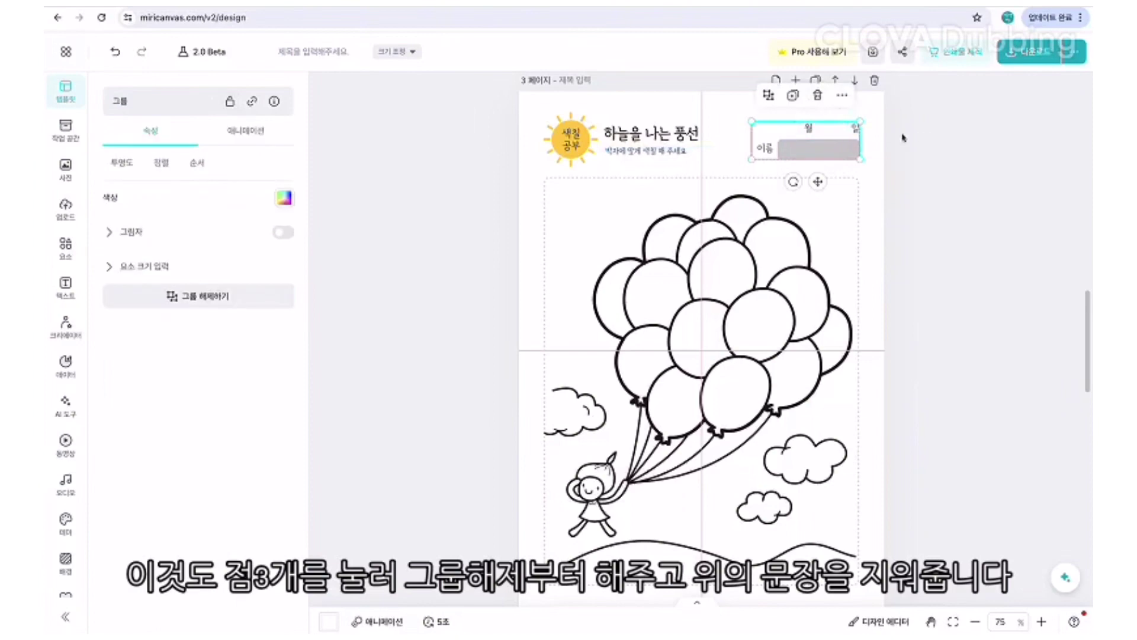
click(842, 95)
mouse_move(881, 235)
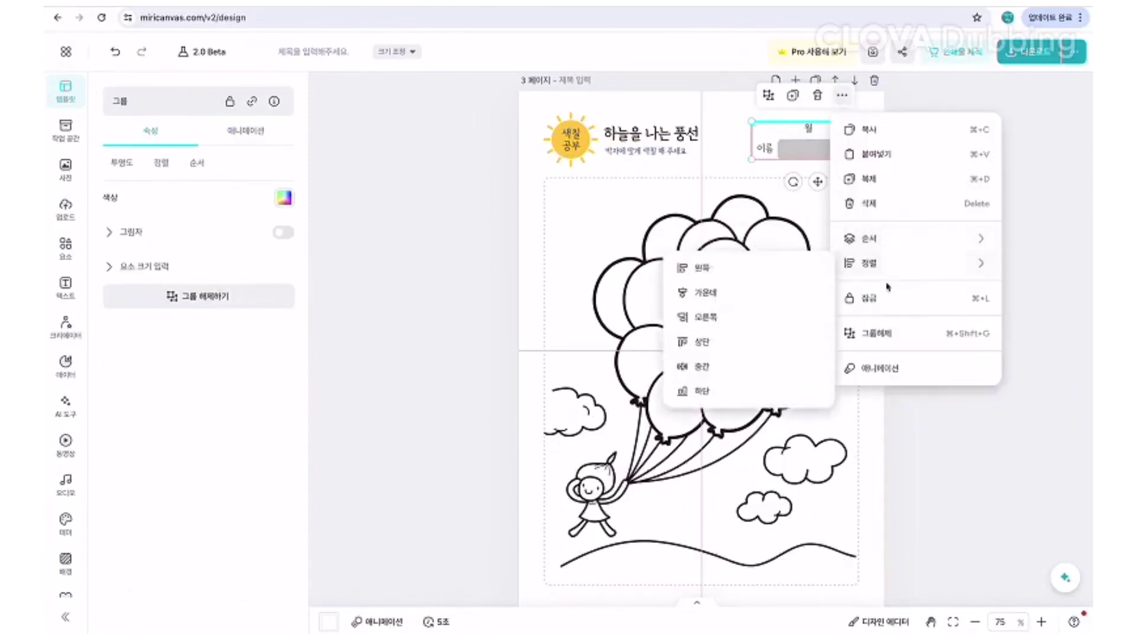
click(885, 335)
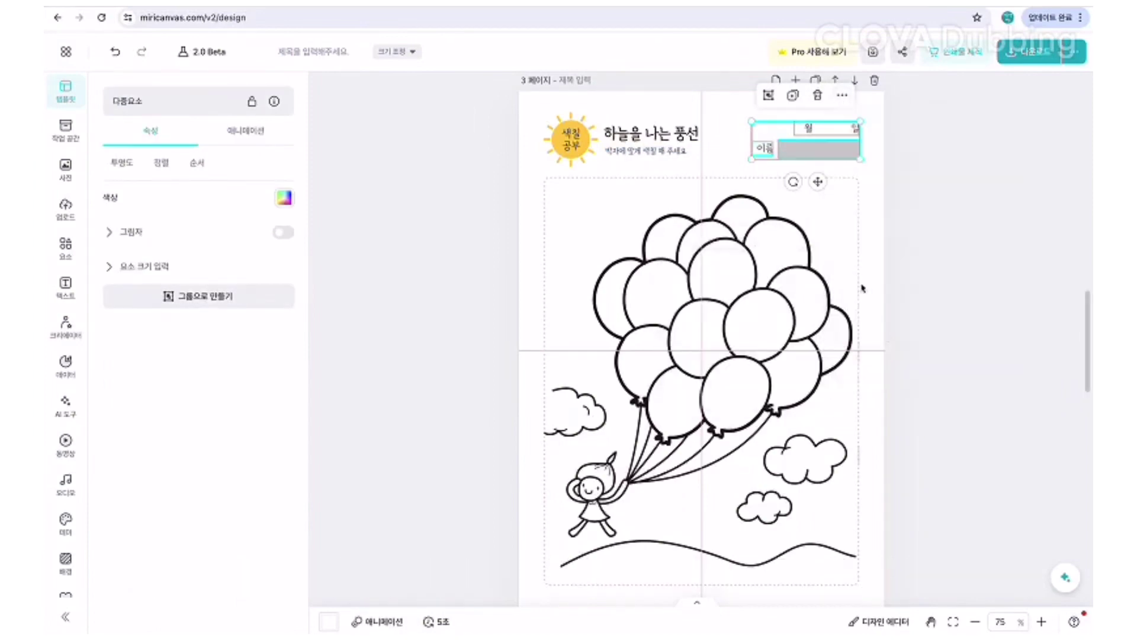
Delete the 월 일 date text above the name box.
click(867, 139)
click(852, 129)
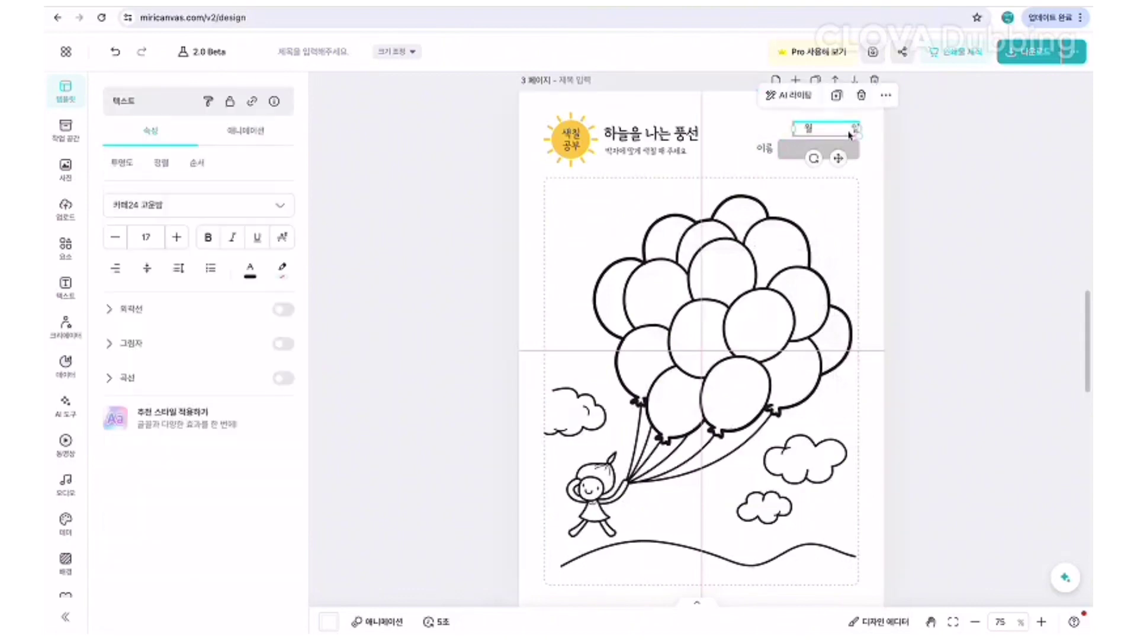
key(Delete)
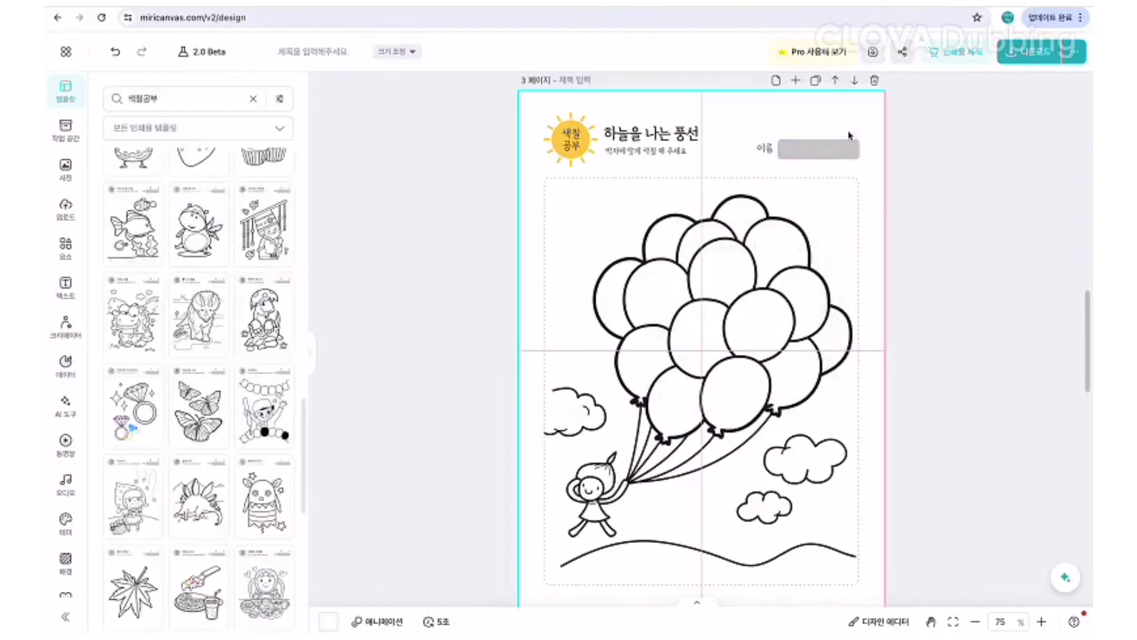
Recolour the grey box beside the 이름 label to the same yellow-orange palette colour as the sun.
click(825, 159)
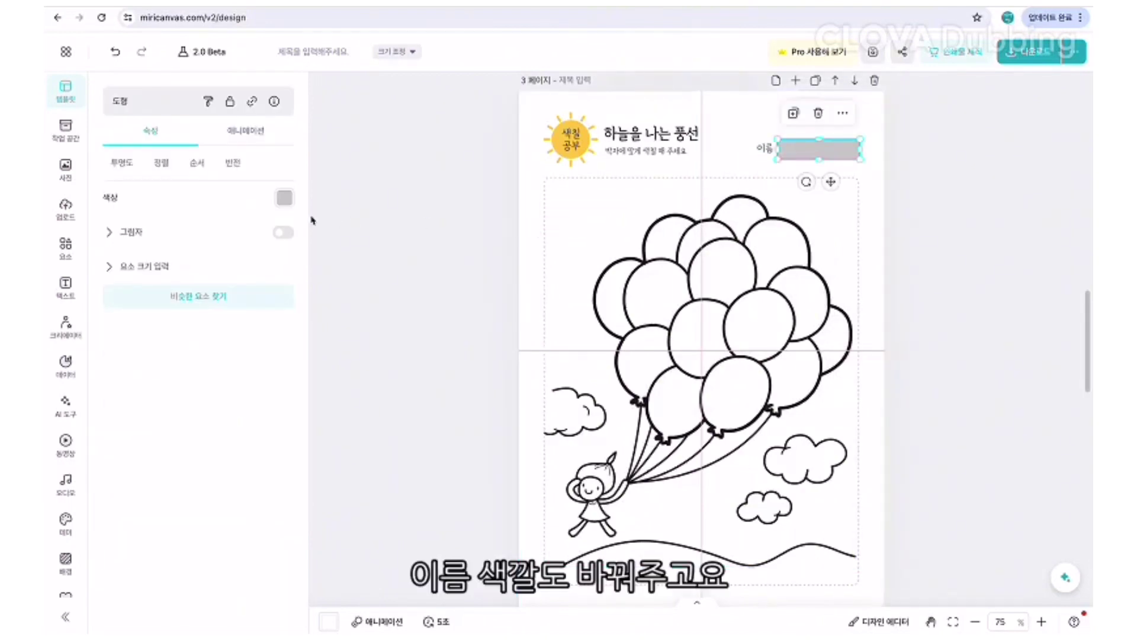
click(284, 198)
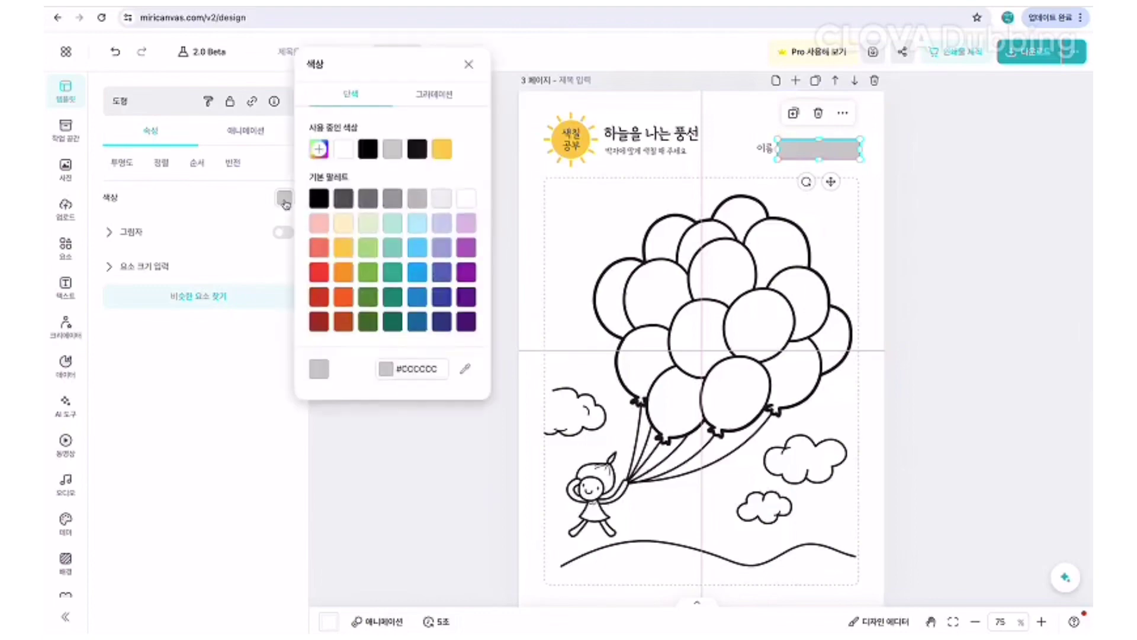
click(348, 255)
click(972, 210)
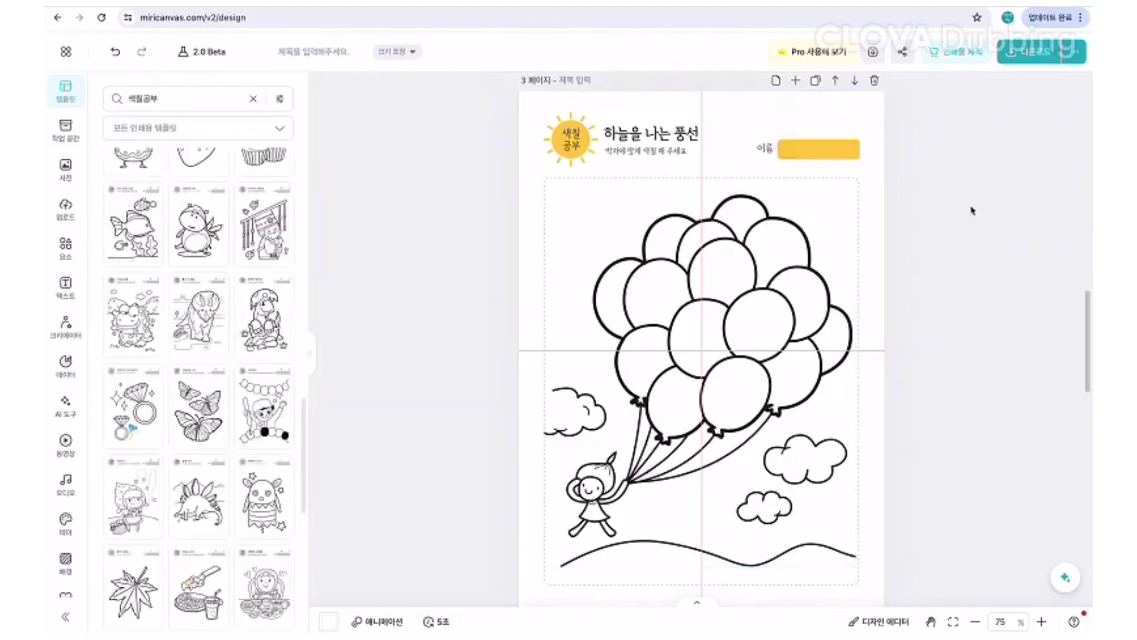
Move the yellow-orange name box and its 이름 label slightly upward, keeping them side by side.
click(816, 151)
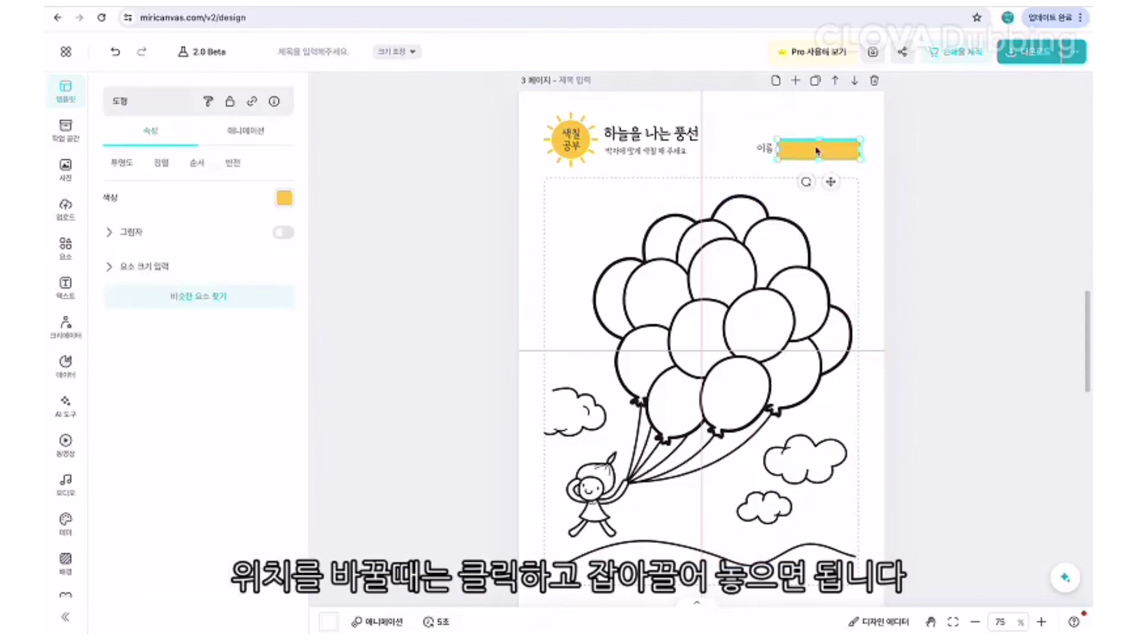
drag(817, 149, 765, 148)
click(766, 170)
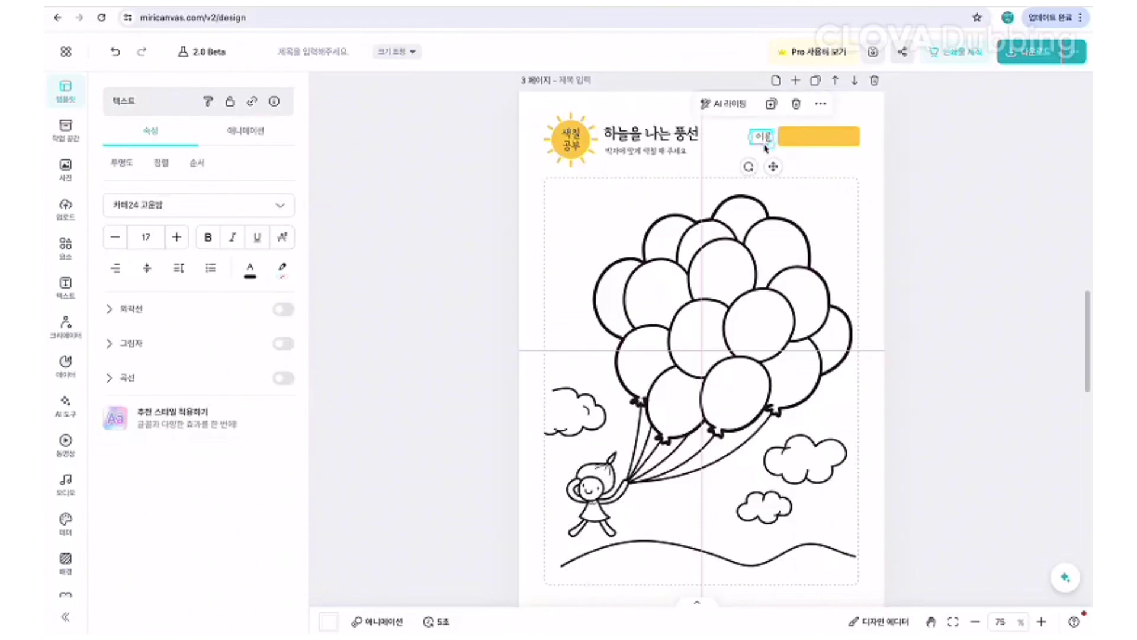
click(1005, 168)
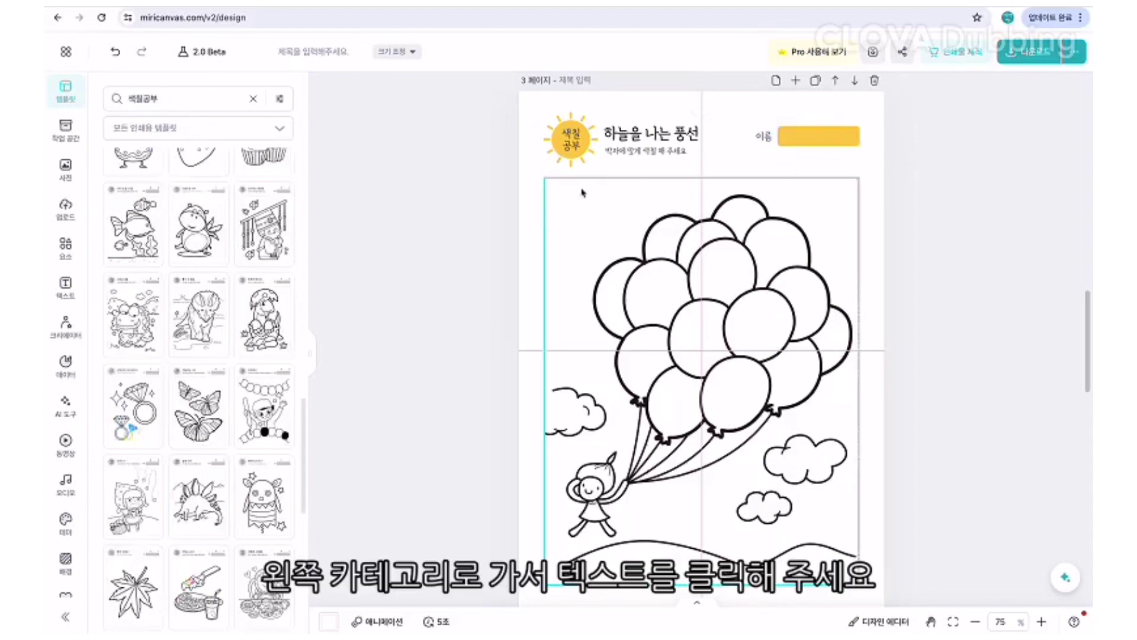
Add a body text element reading "한박" to the balloon page.
click(66, 287)
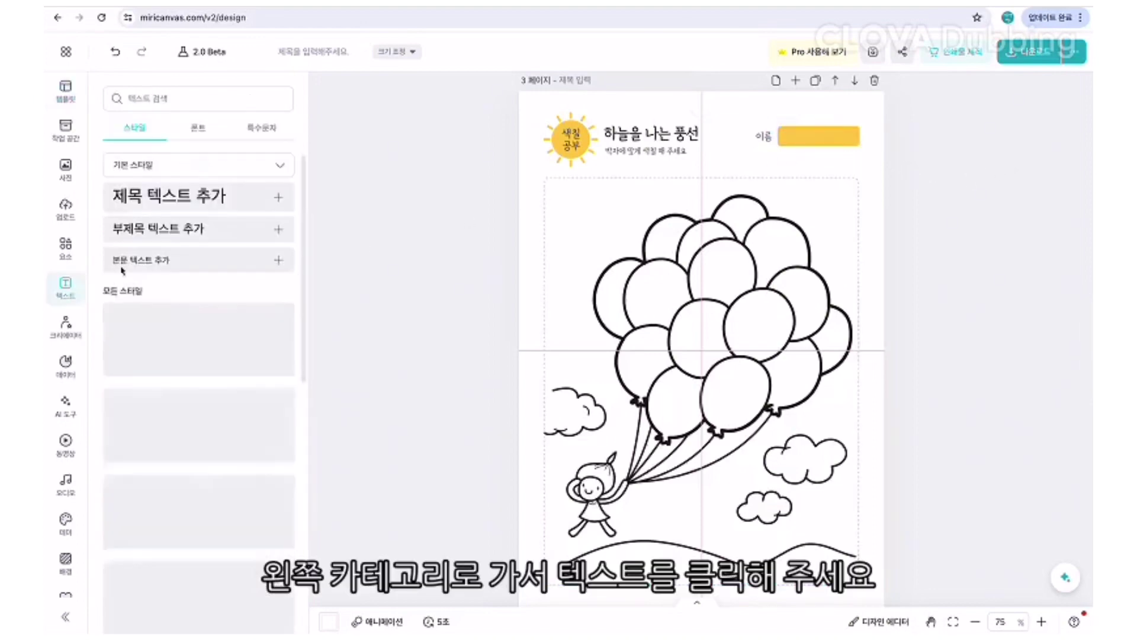
click(231, 260)
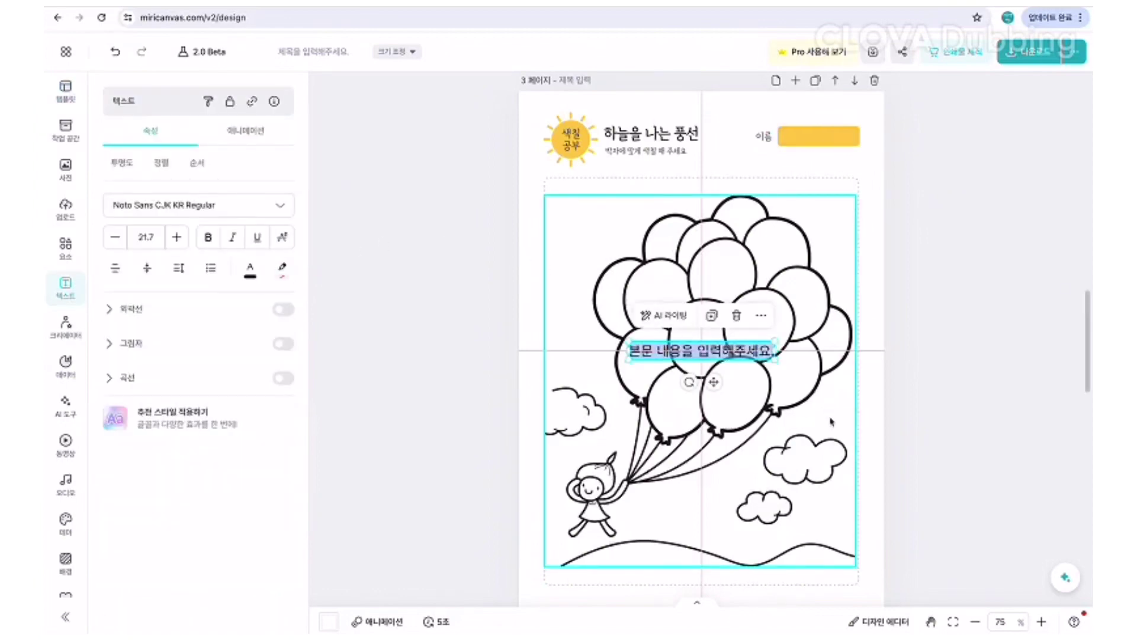
text(하)
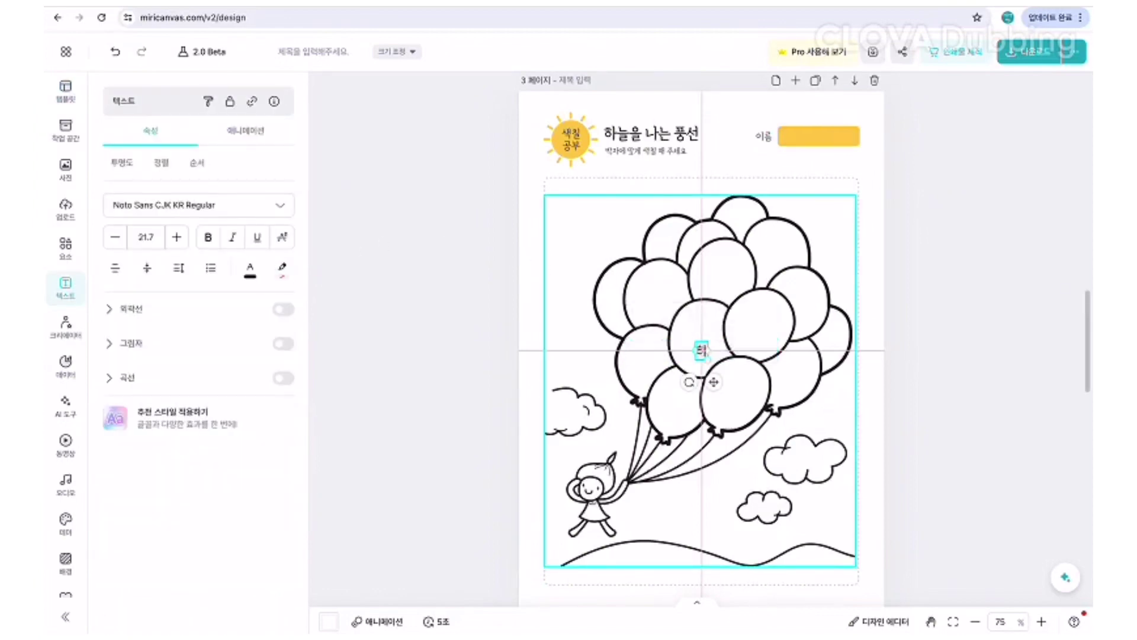
text(박)
click(981, 399)
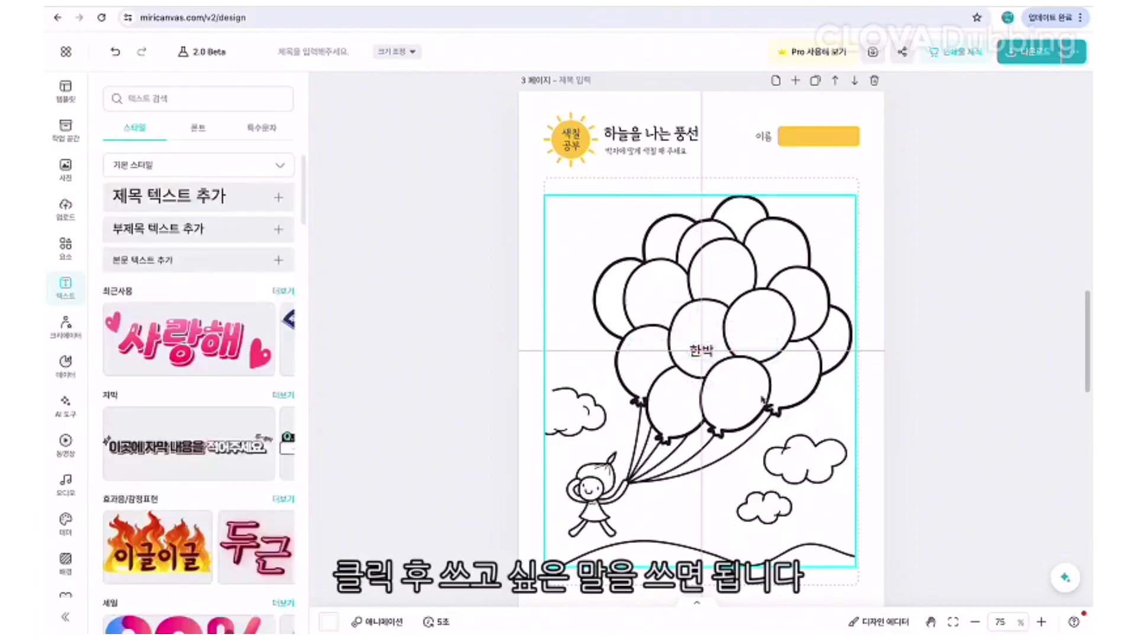
Move the 한박 text off the balloons to just above the drawing's dashed frame, beside the subtitle.
drag(703, 352, 717, 273)
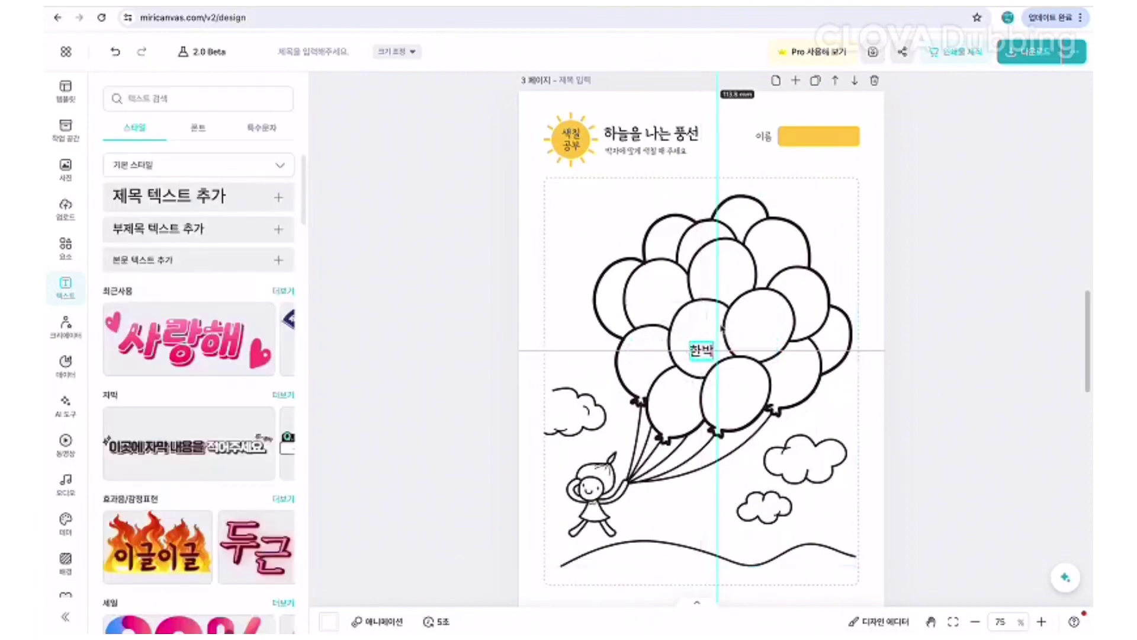
click(705, 351)
click(764, 353)
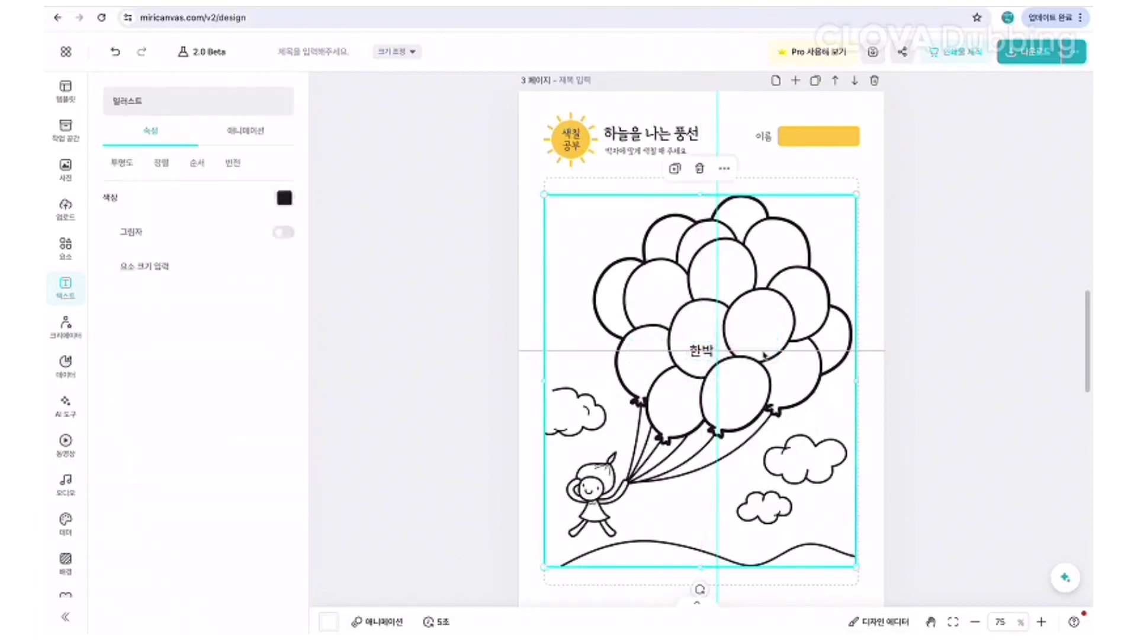
drag(702, 350, 724, 180)
click(799, 173)
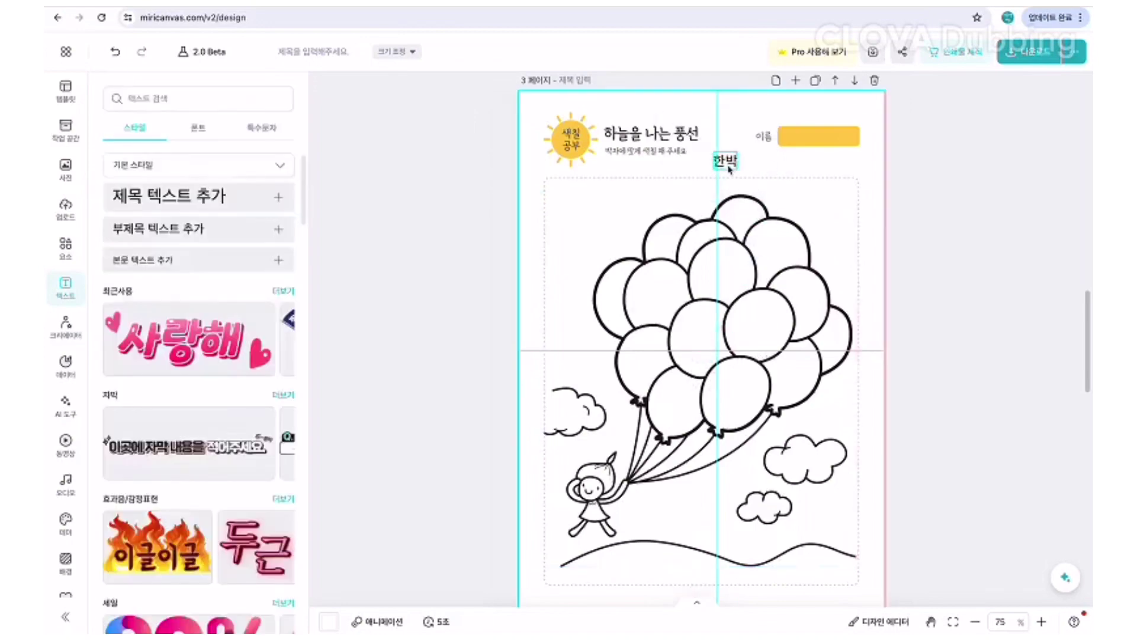
Change the 한박 text's colour to the red palette colour #FC5230.
click(727, 165)
double_click(727, 163)
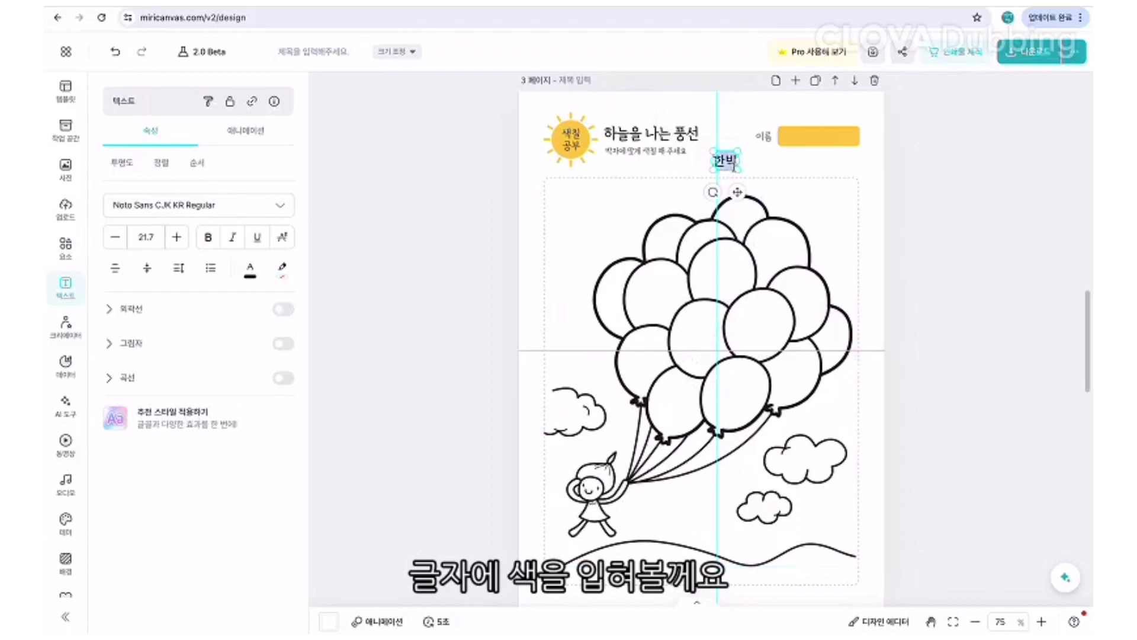
click(250, 268)
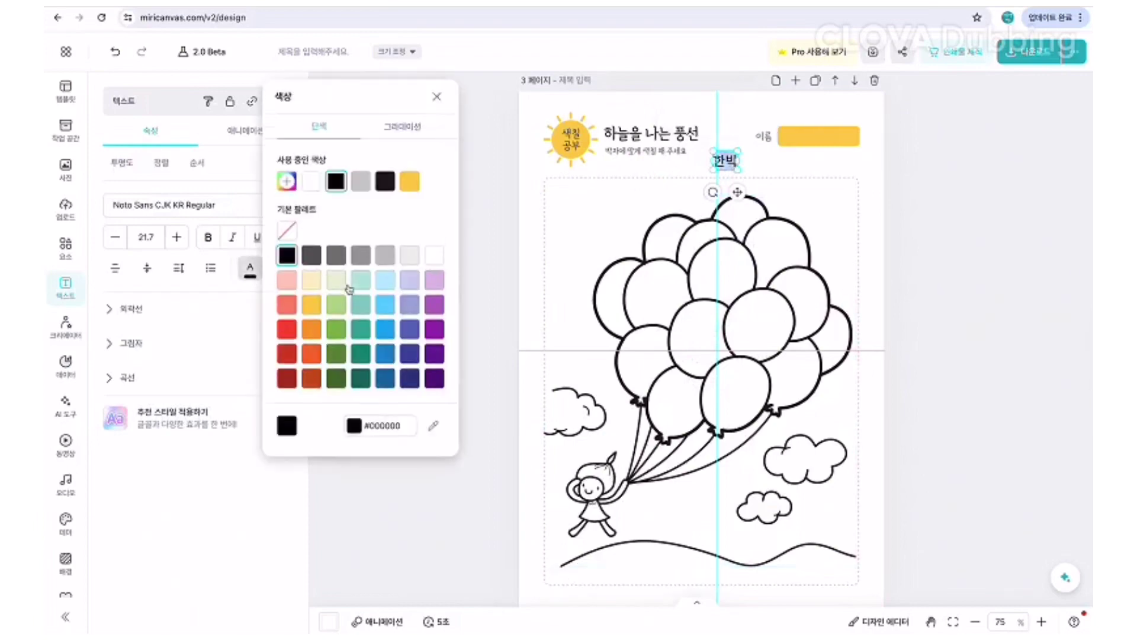
click(288, 330)
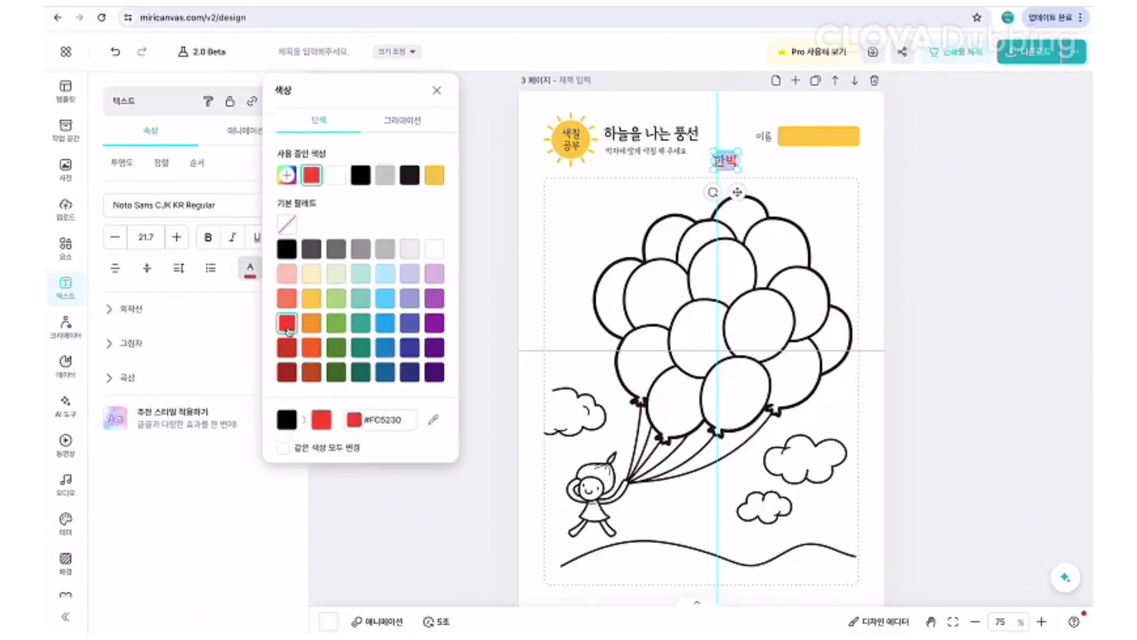
Set the 한박 text's font to the favourite 넥슨 메이플스토리 Light.
click(484, 234)
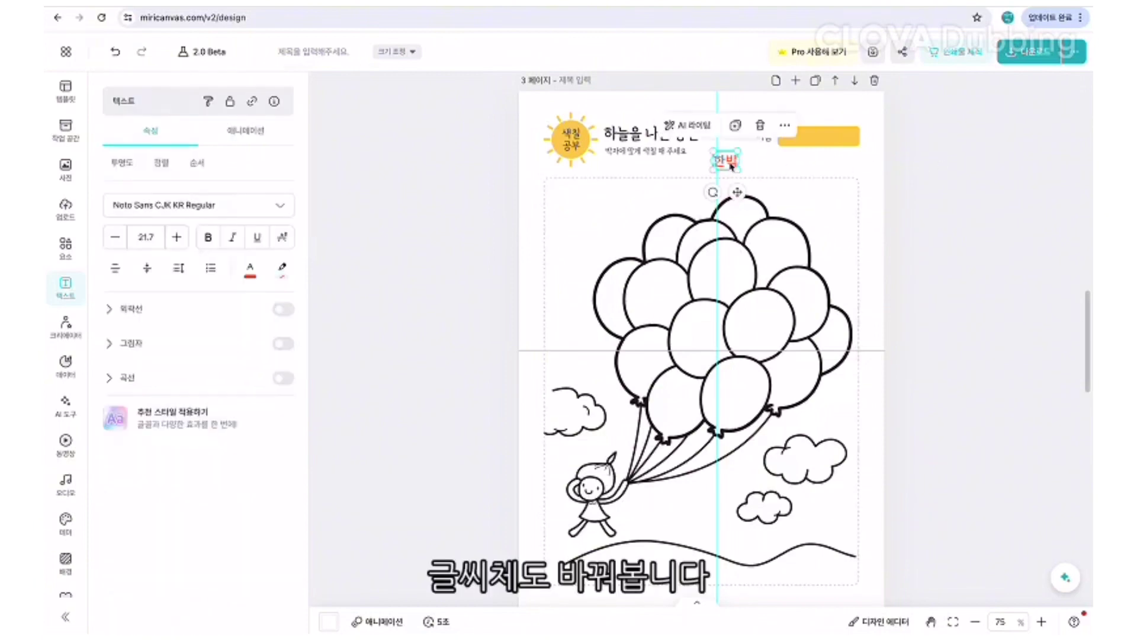
click(280, 207)
click(161, 240)
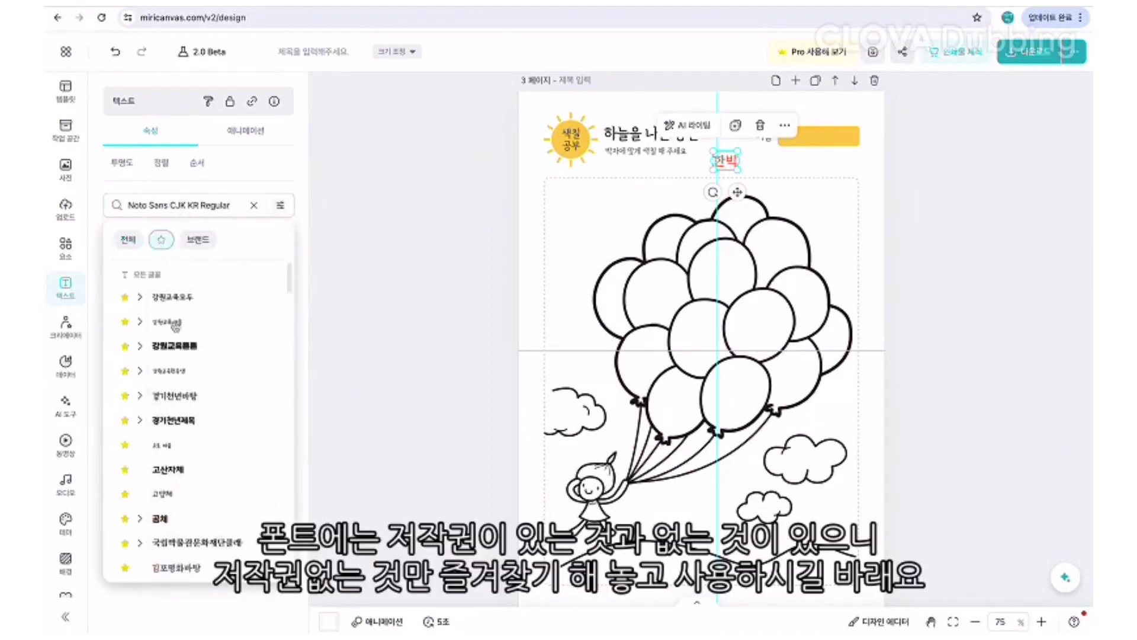
scroll(191, 426, down, 4)
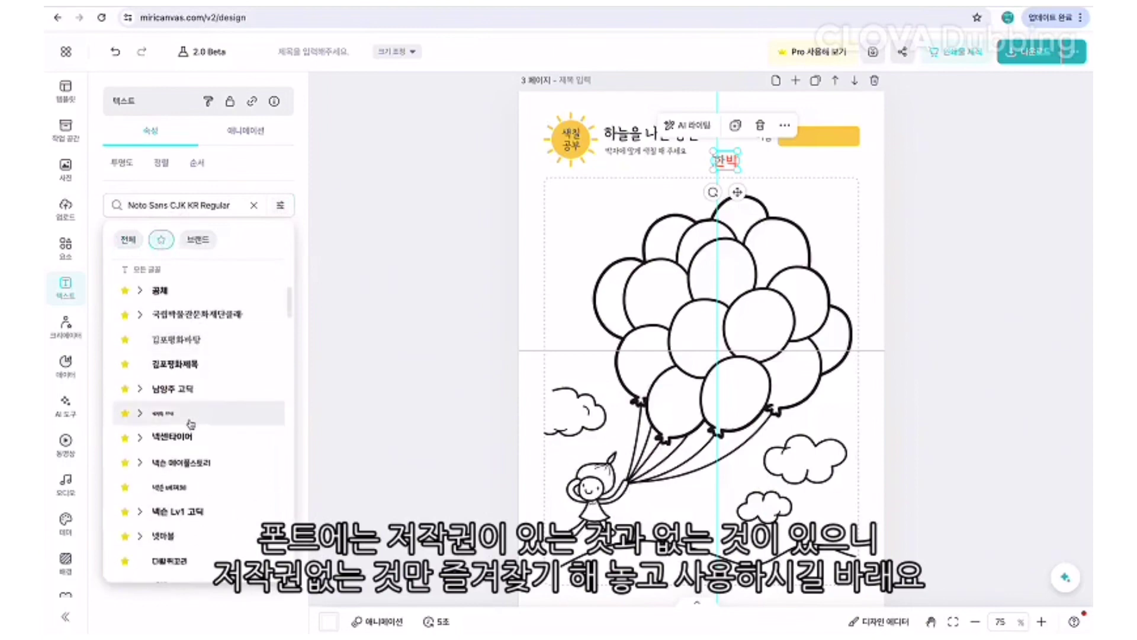
click(140, 463)
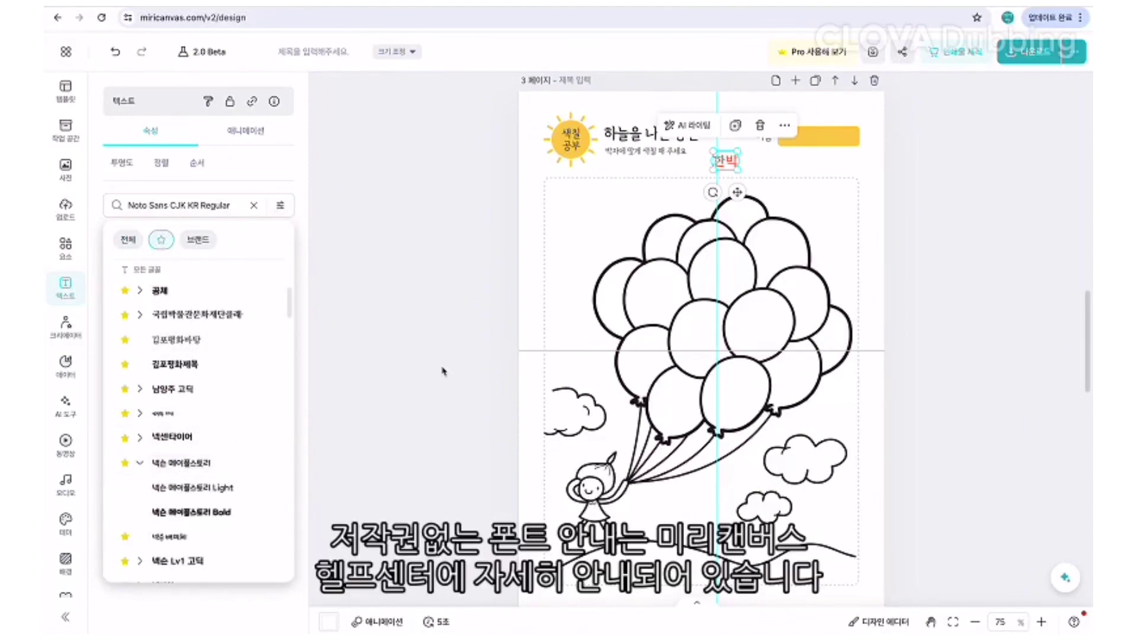
click(193, 486)
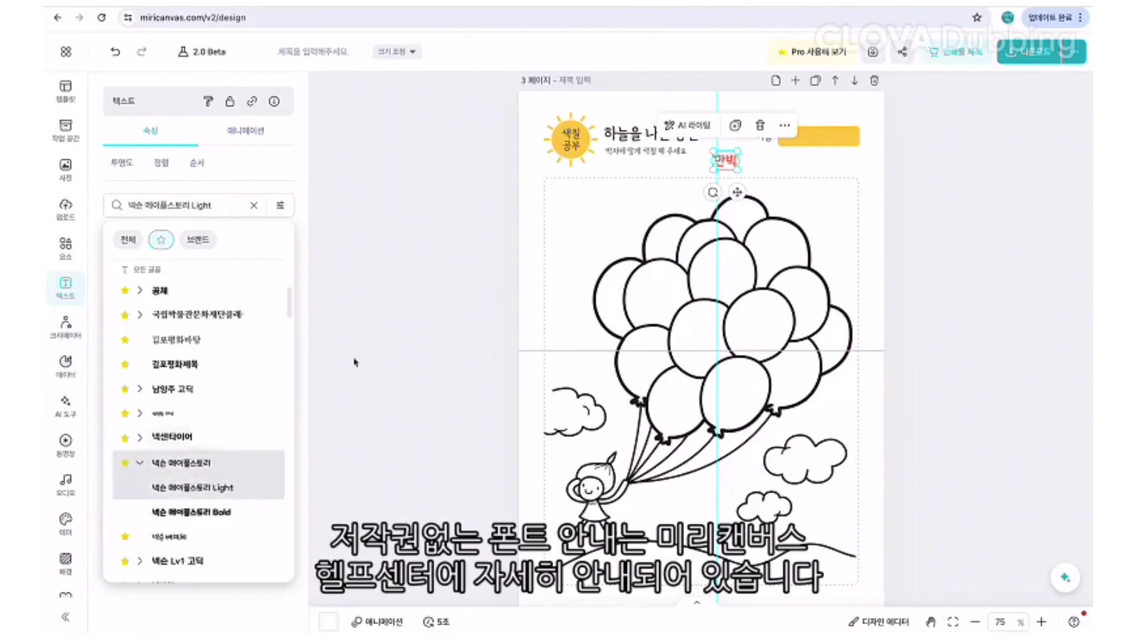
click(371, 331)
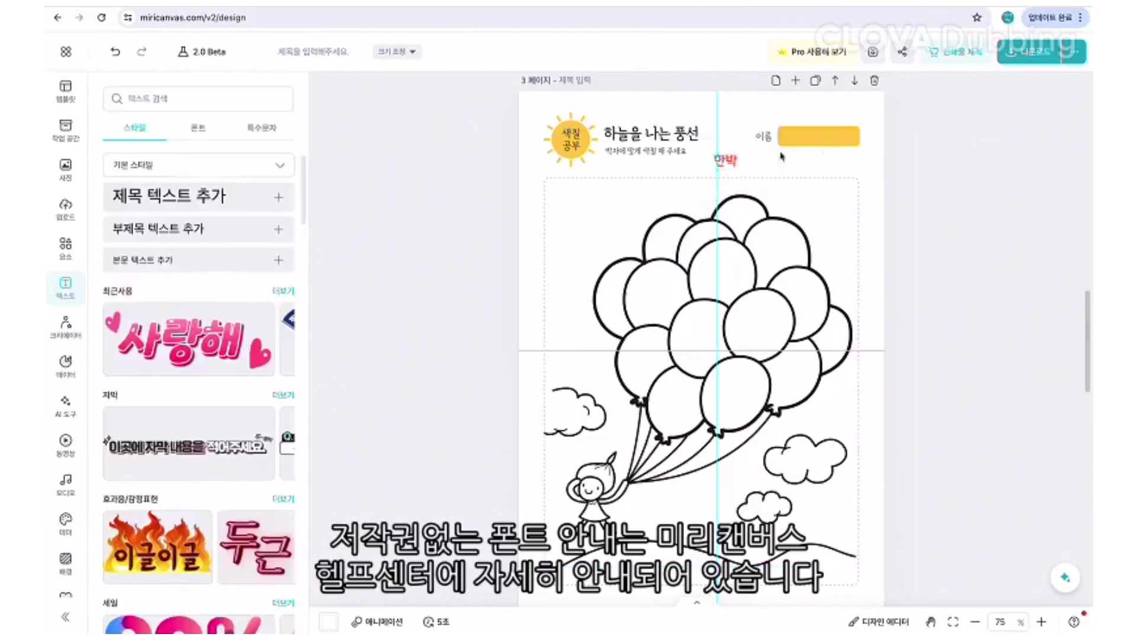
Duplicate the 한박 text, place the copy just to its right and change the copy's wording to 두박.
click(724, 159)
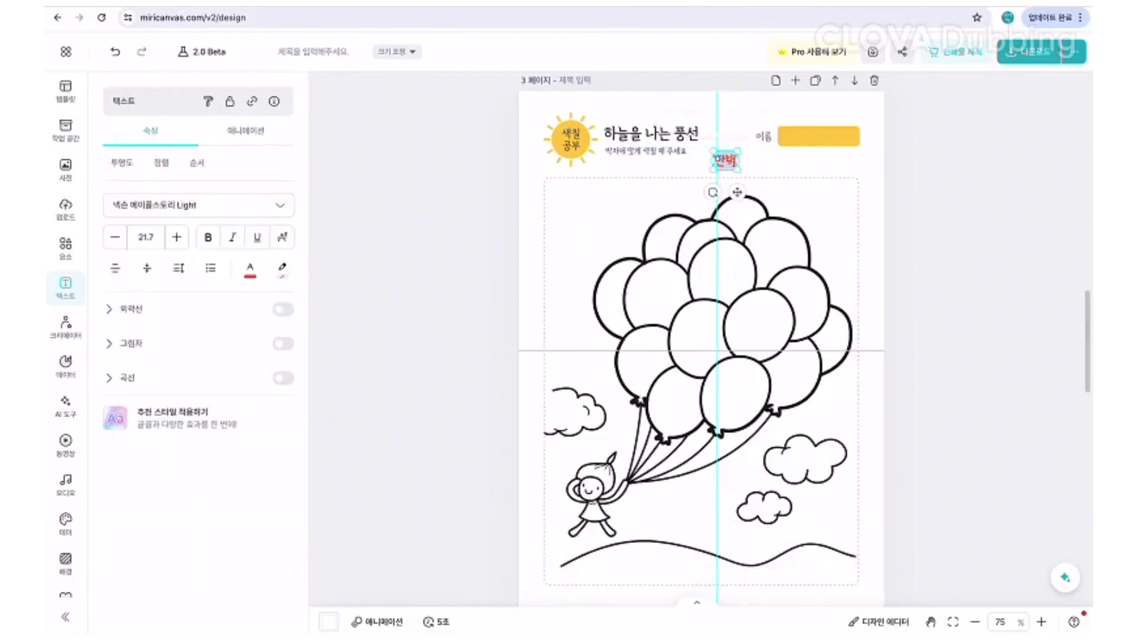
click(761, 165)
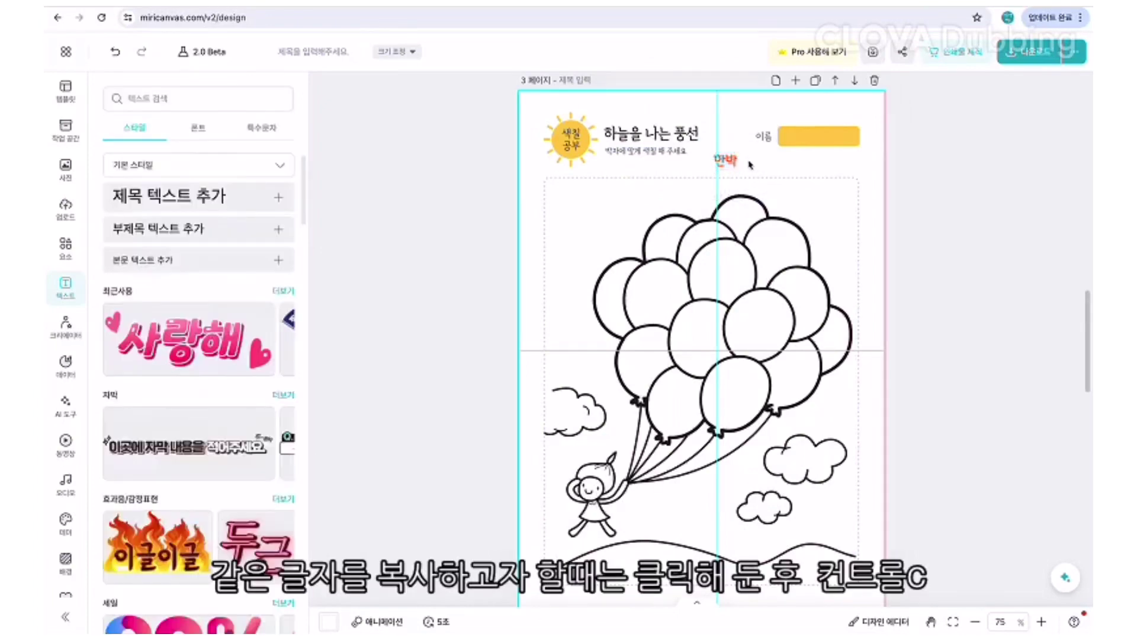
click(730, 165)
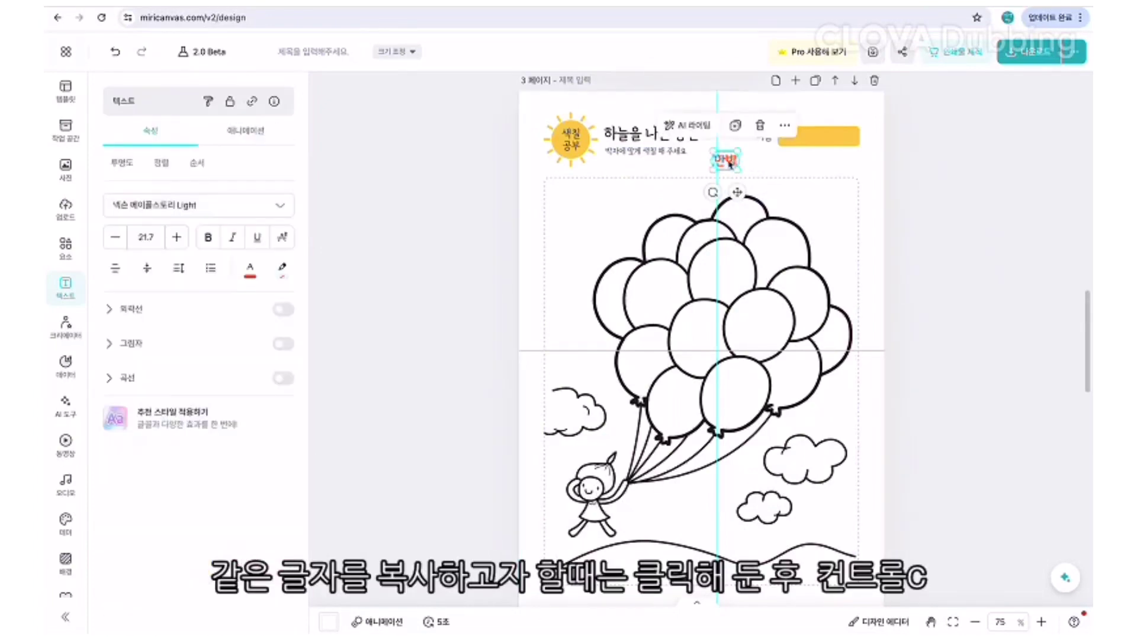
key(ctrl+c)
click(760, 167)
key(ctrl+v)
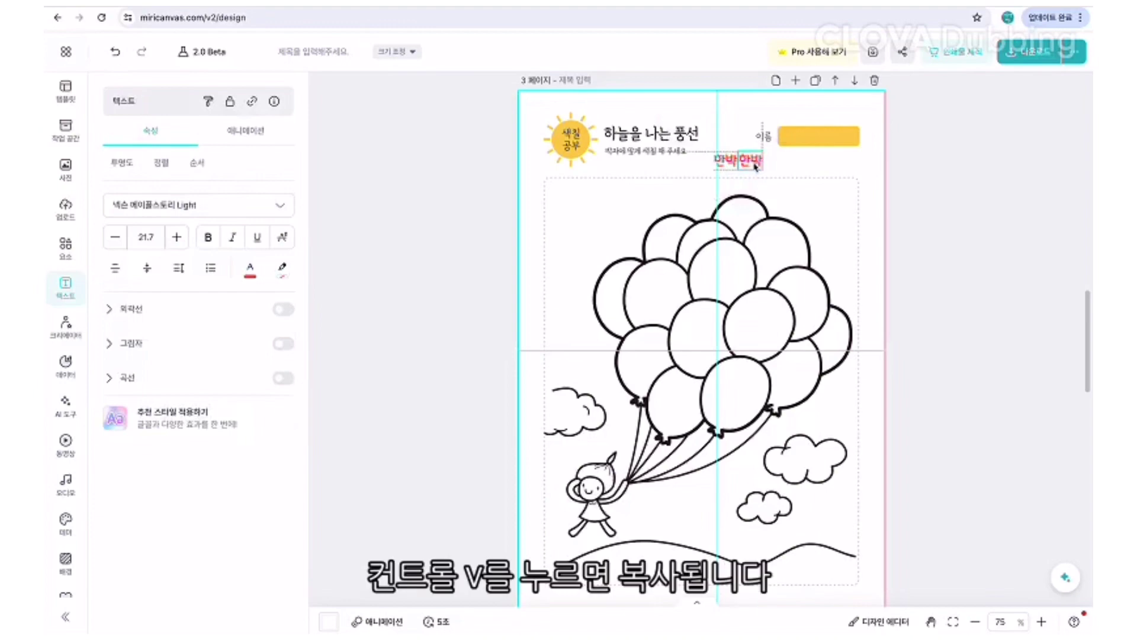
drag(755, 167, 766, 167)
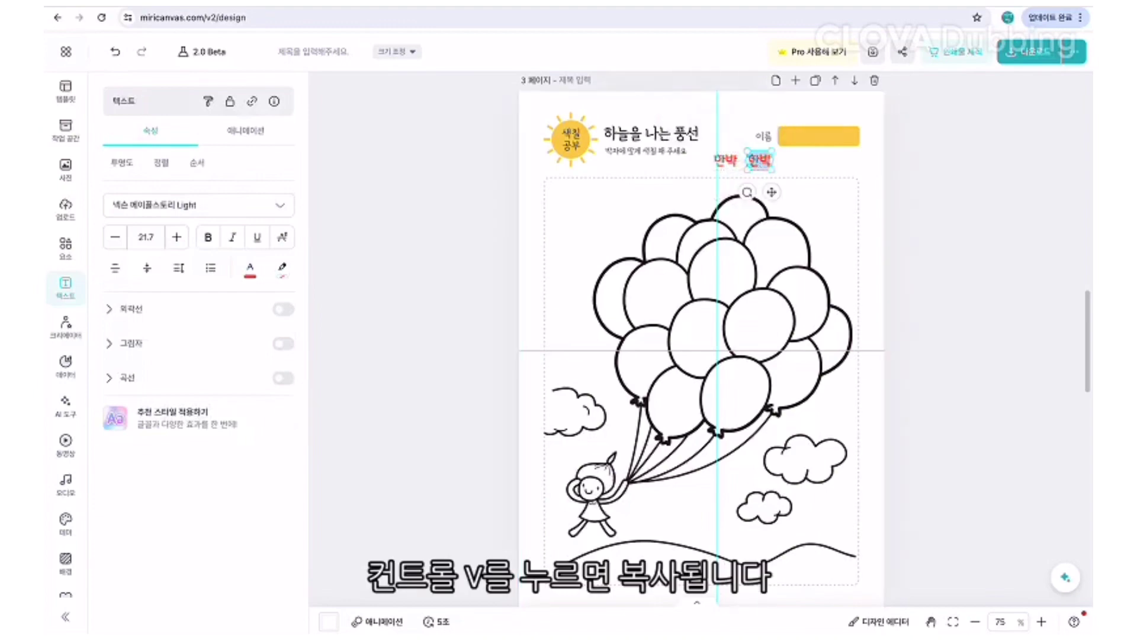
text(두)
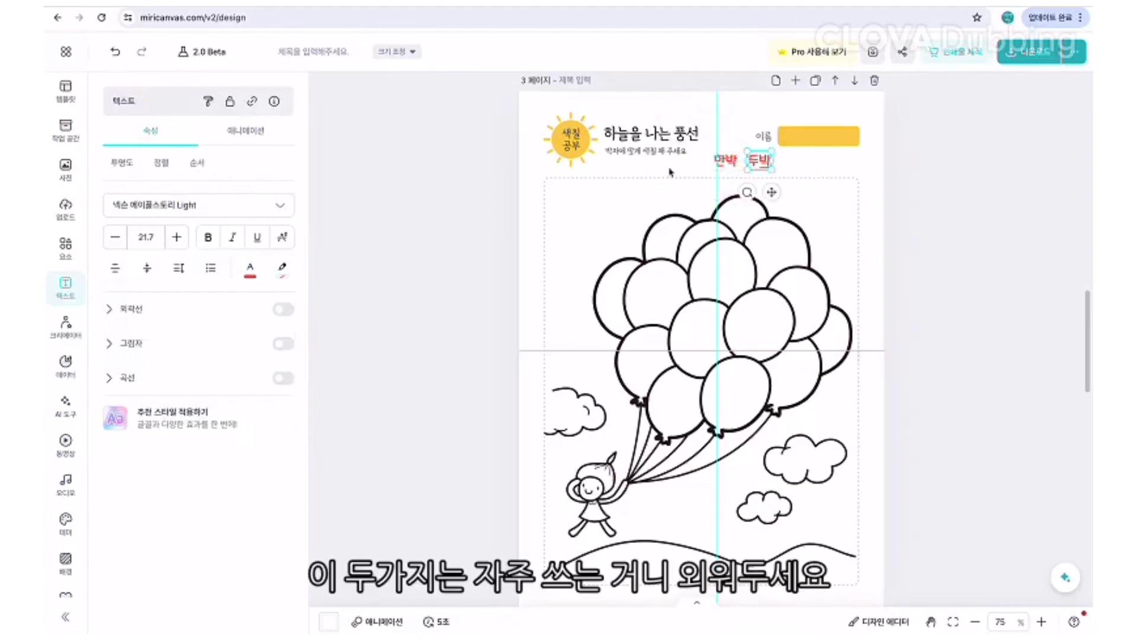
Change the 두박 text's colour to the palette orange #FD6F22.
click(250, 268)
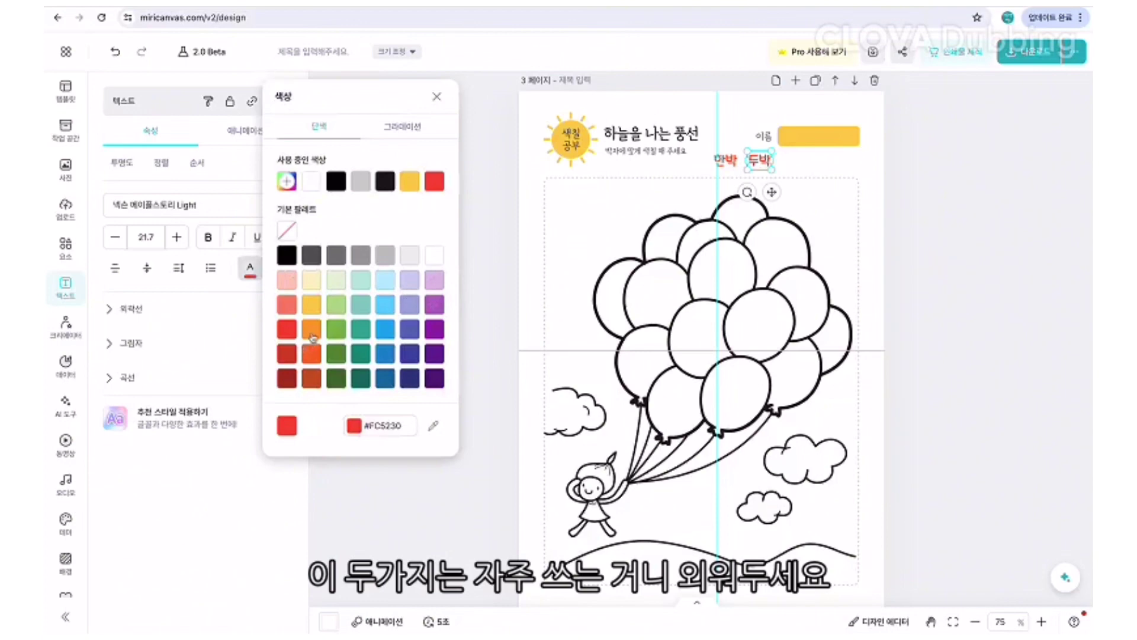
click(312, 330)
click(900, 161)
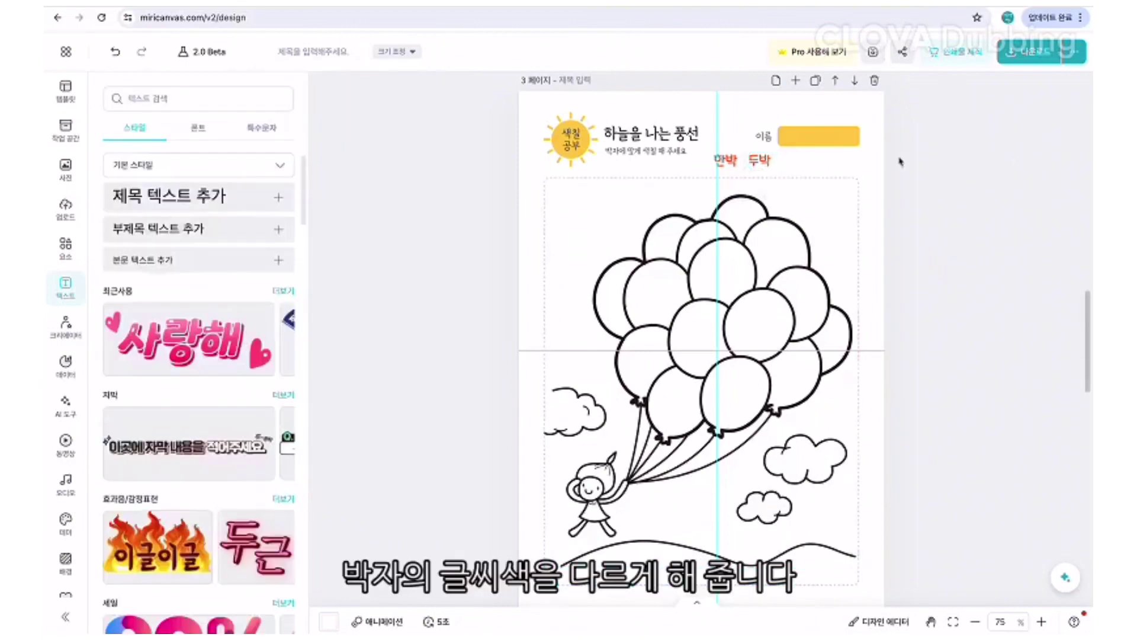
Duplicate the 두박 text, place the copy to its right in the same row and reword it as 세박.
click(760, 159)
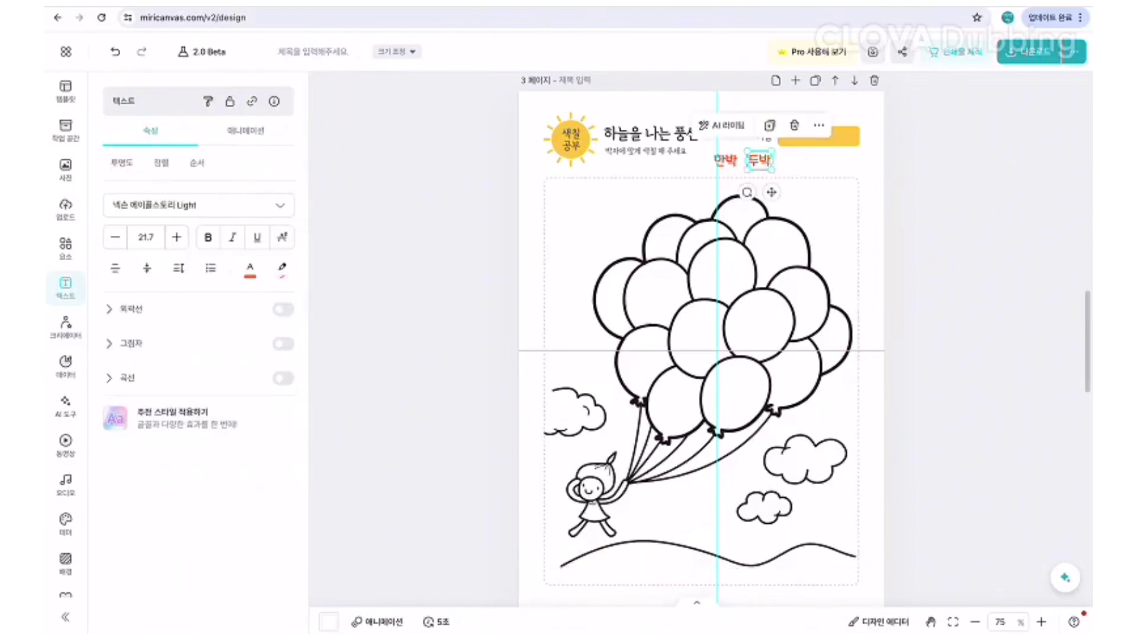
double_click(751, 166)
drag(766, 172, 797, 169)
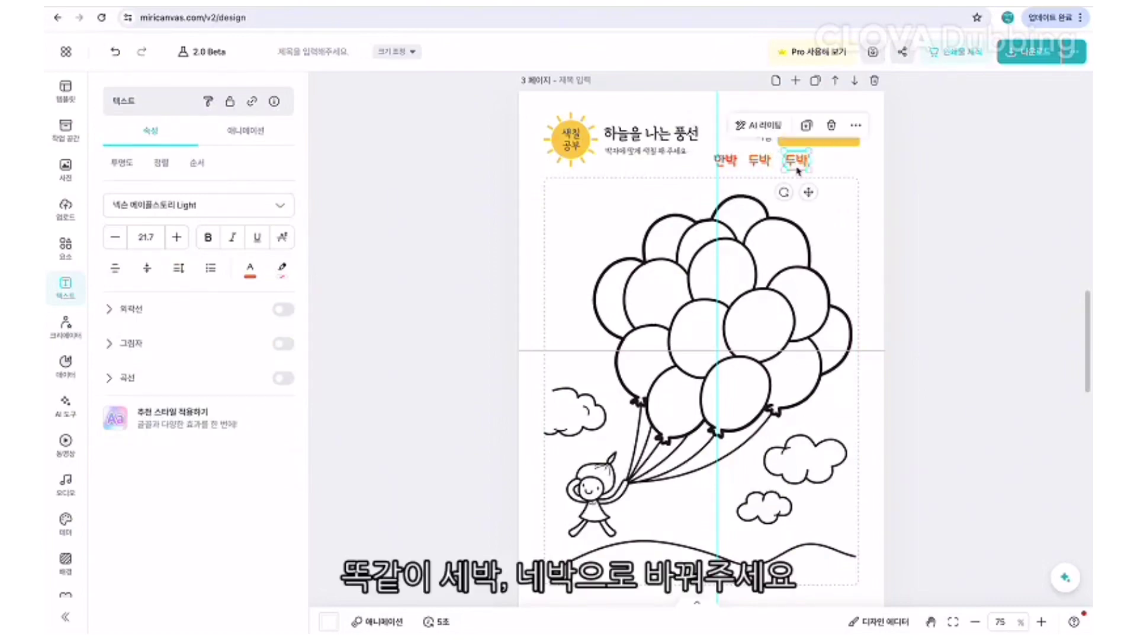
click(796, 166)
key(BackSpace)
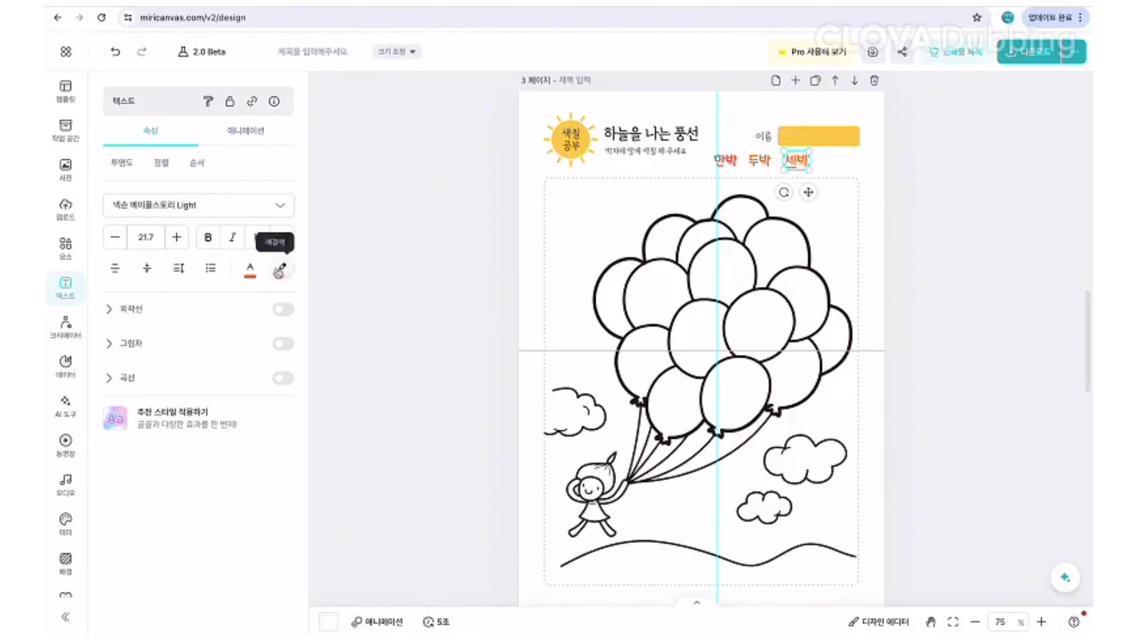
Change the 세박 text's colour to the palette blue #1187CF.
click(250, 270)
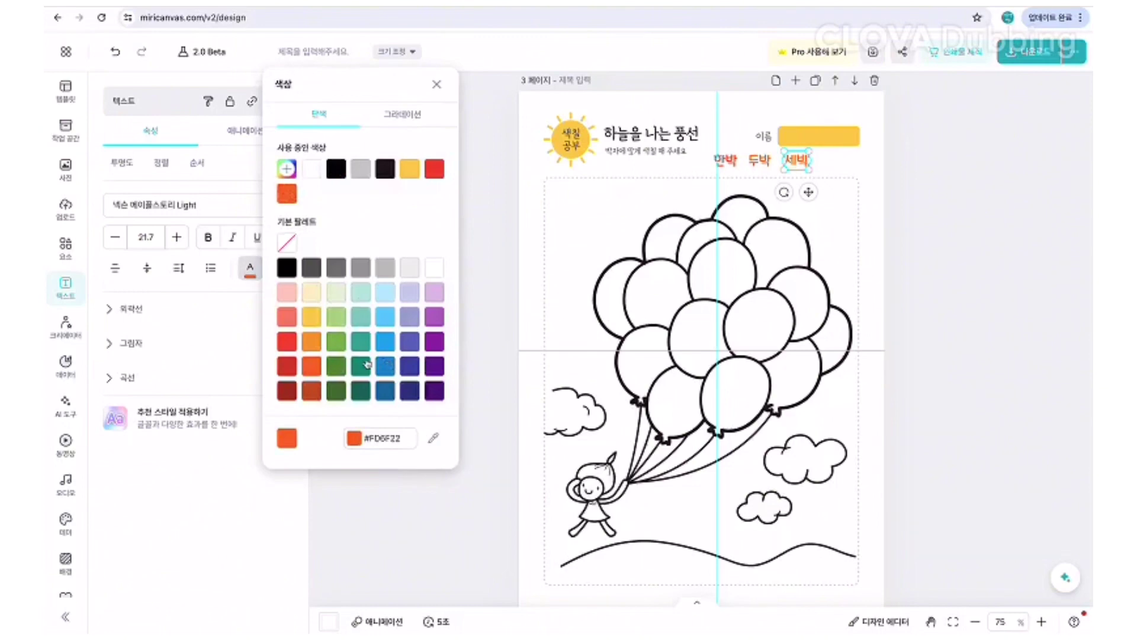
click(390, 371)
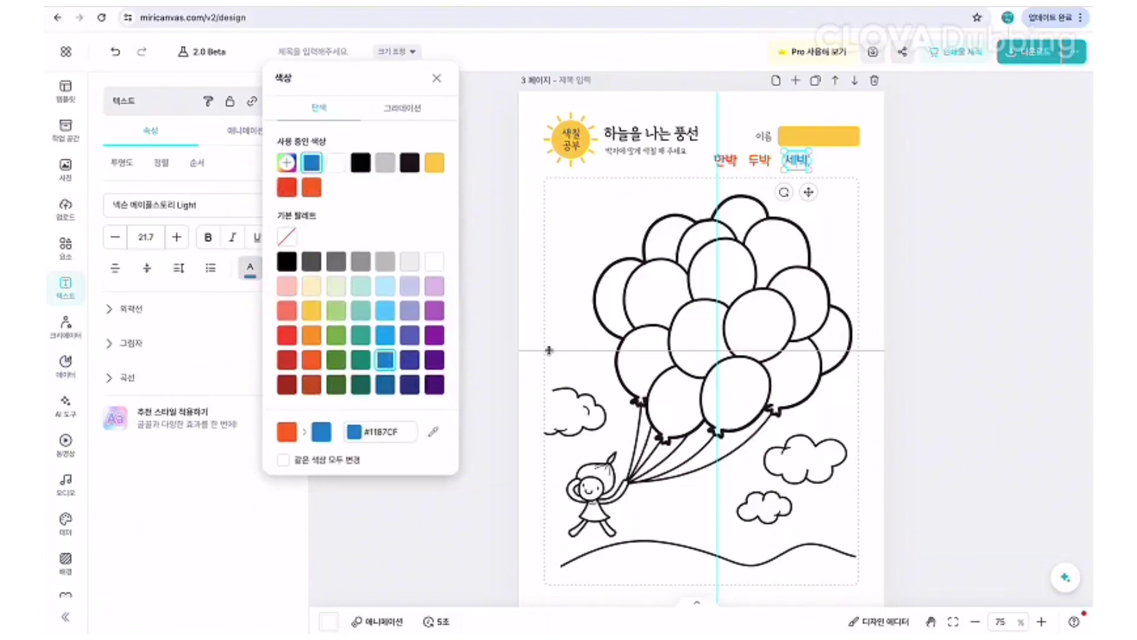
click(980, 224)
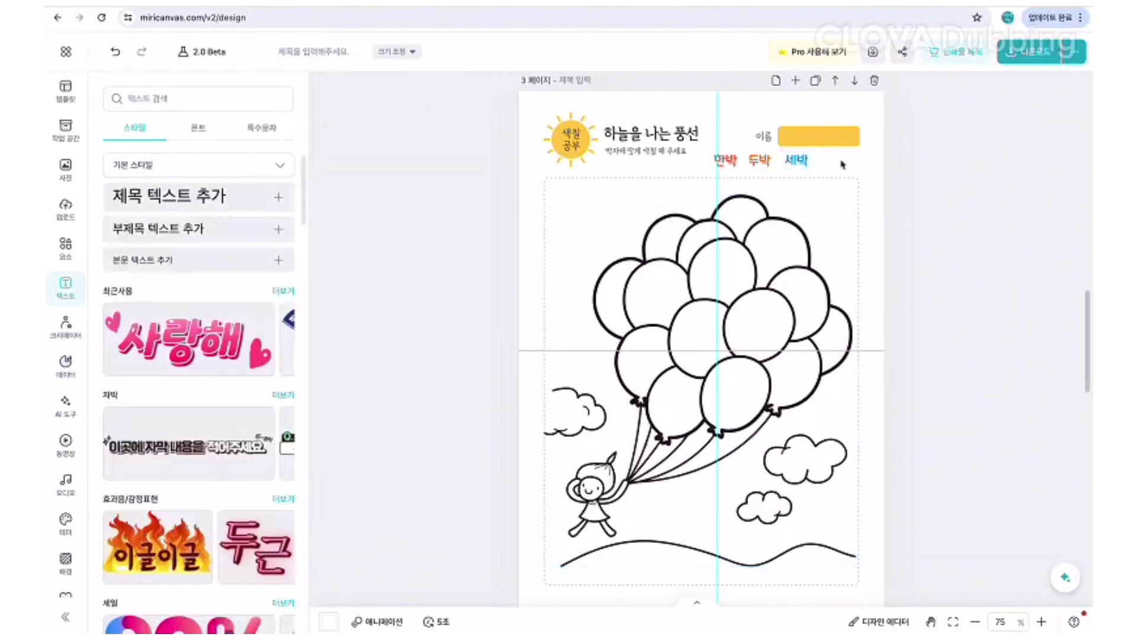
Recolour the 두박 text to the palette yellow #FFCD4A and shift the 세박 text slightly closer to it.
click(759, 160)
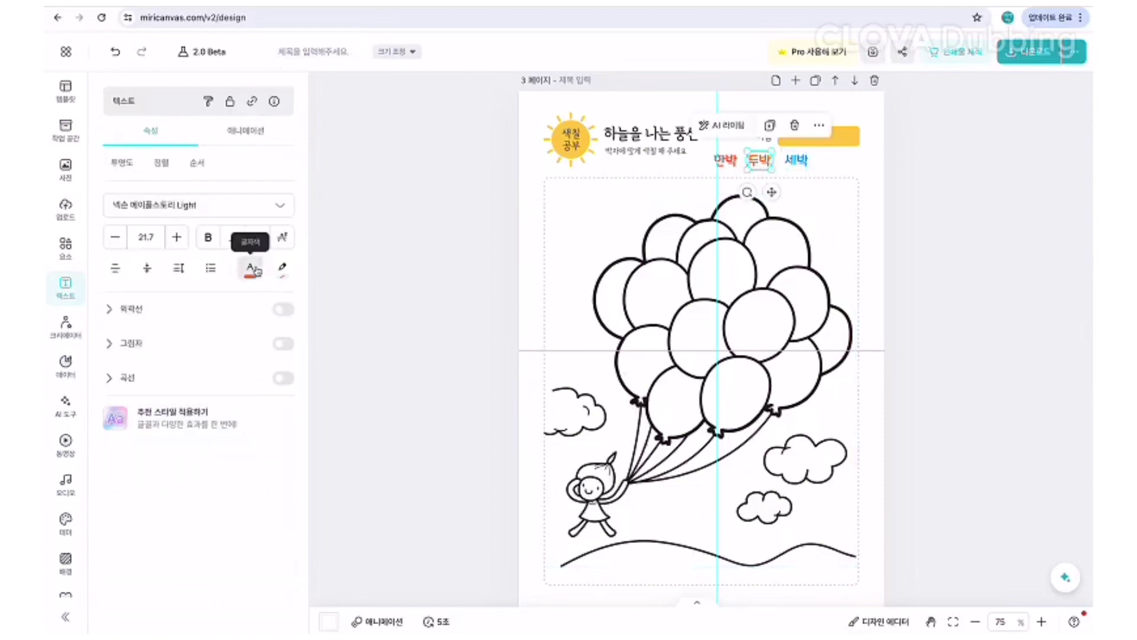
click(249, 267)
click(315, 323)
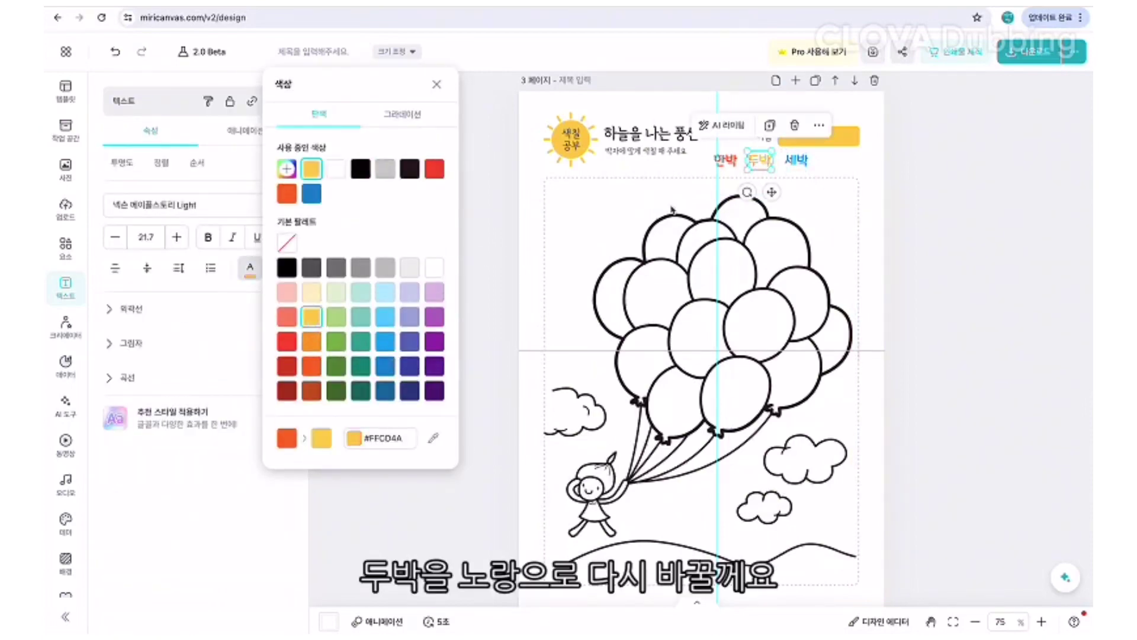
key(Escape)
click(803, 165)
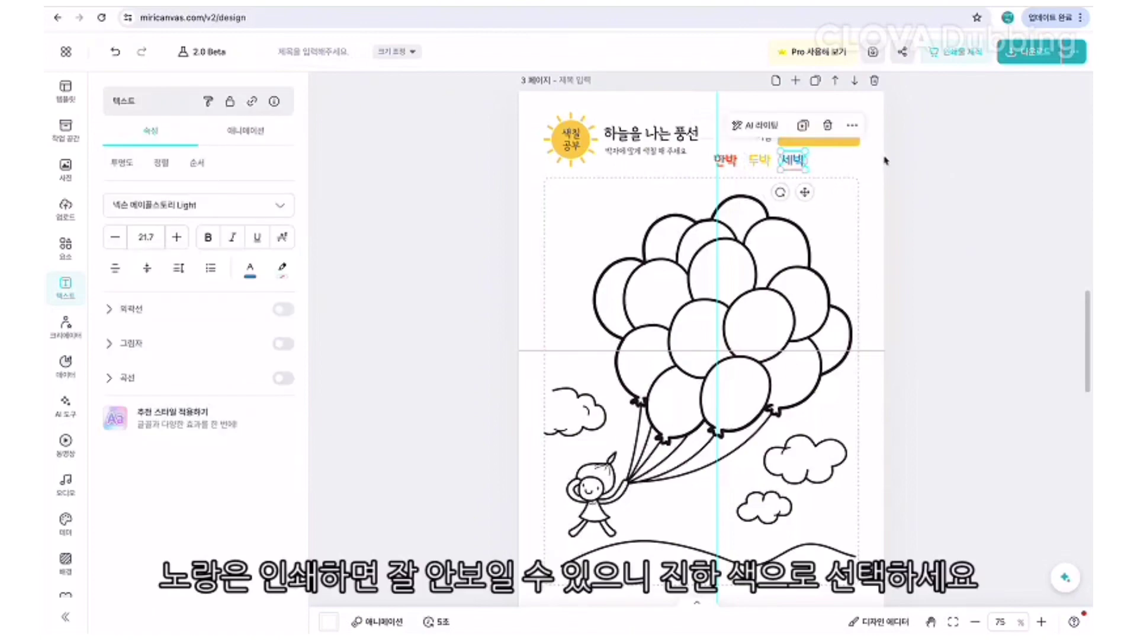
key(Escape)
Give the 두박 text a deeper custom yellow by adjusting its colour manually.
click(759, 159)
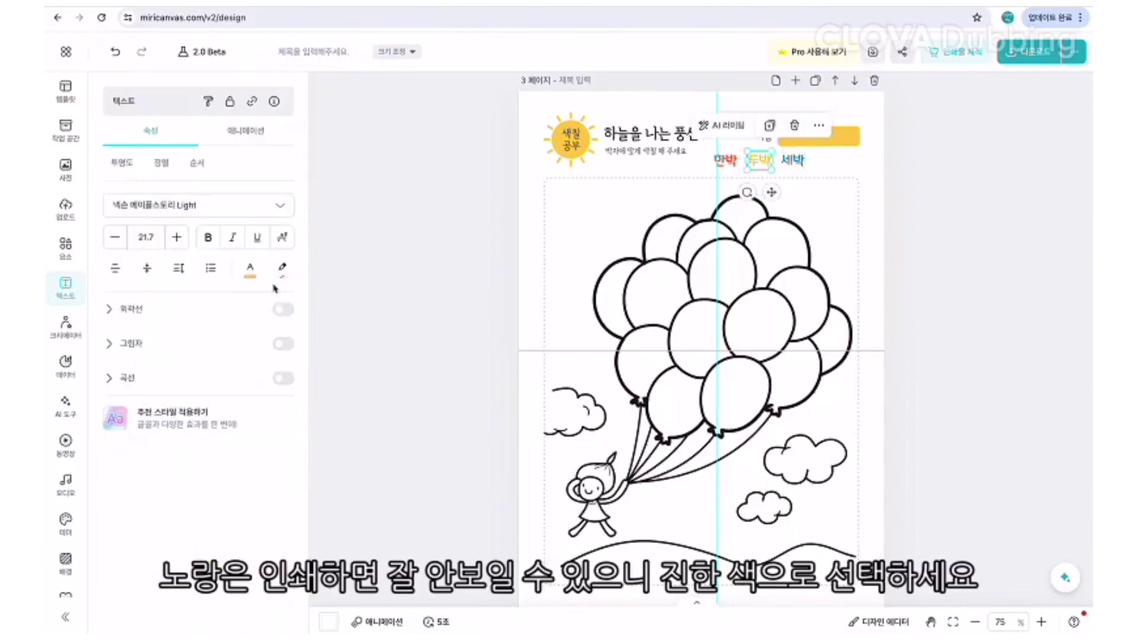
click(250, 268)
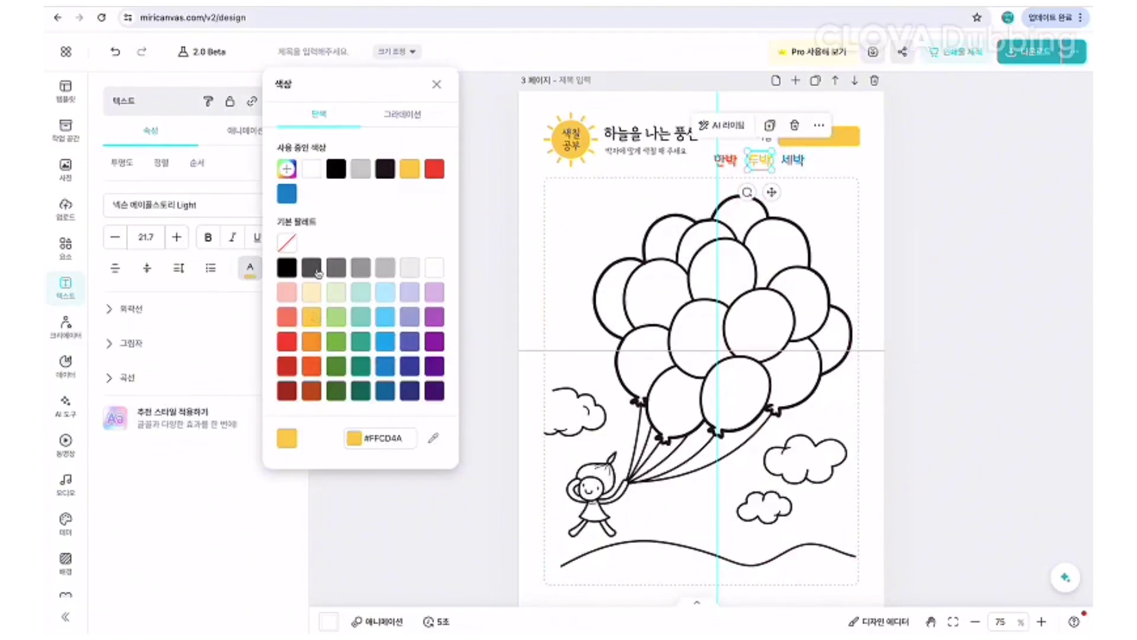
click(287, 169)
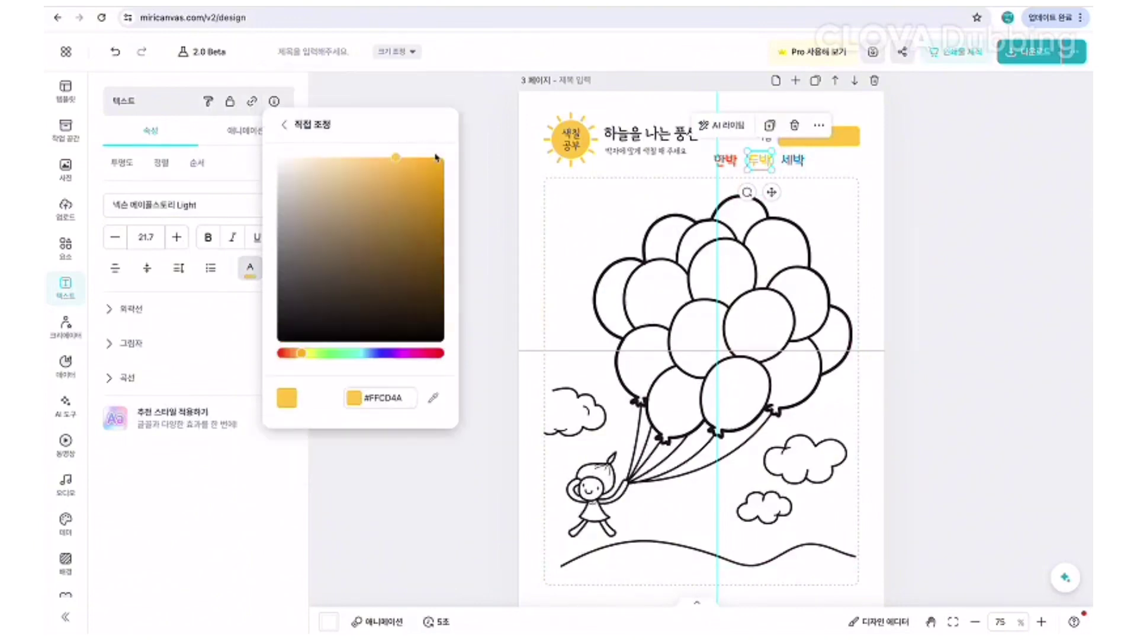
click(906, 170)
Duplicate the 세박 text, place the copy at the right end of the row and reword it as 네박.
click(797, 165)
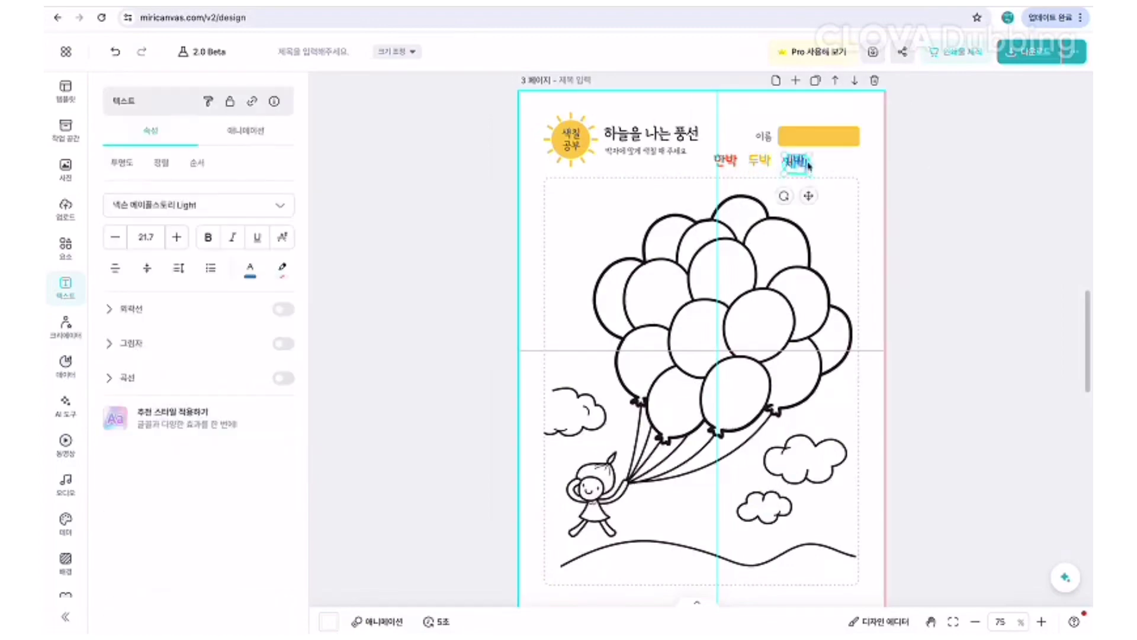
drag(797, 166, 831, 163)
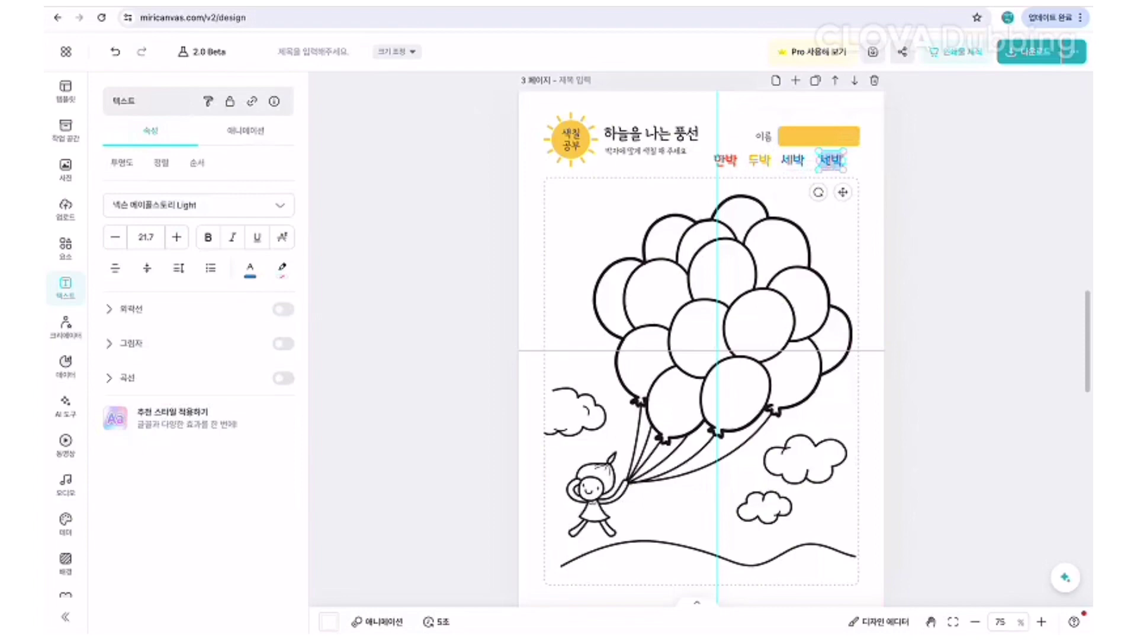
key(BackSpace)
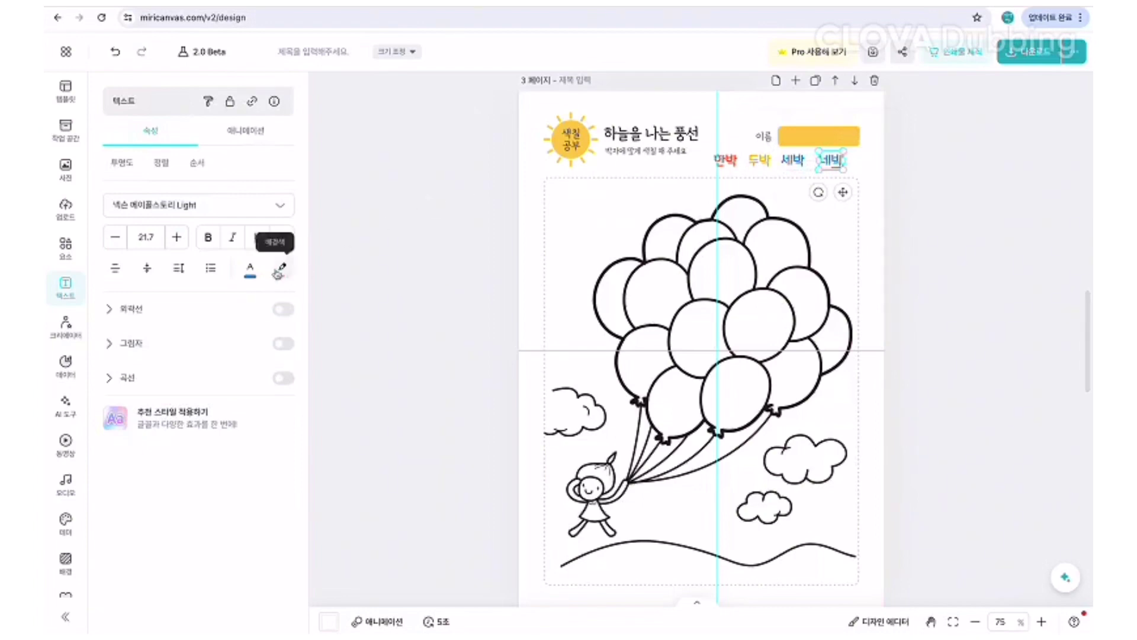
Try green #12887A on the 네박 text, and settle on the palette purple #9A30AE.
click(250, 268)
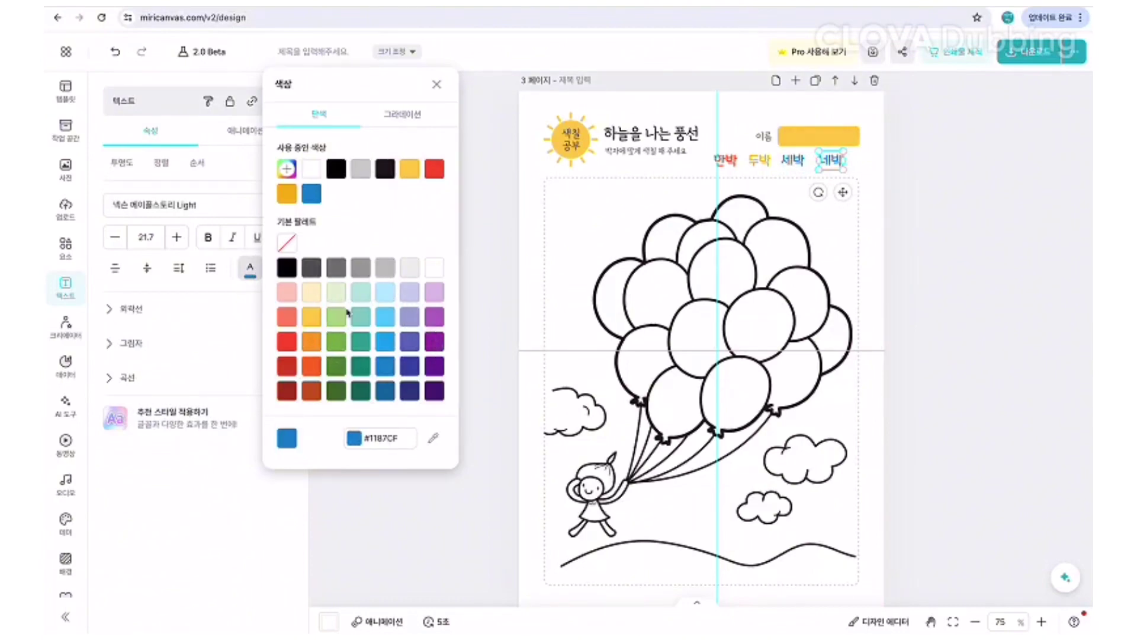
click(361, 366)
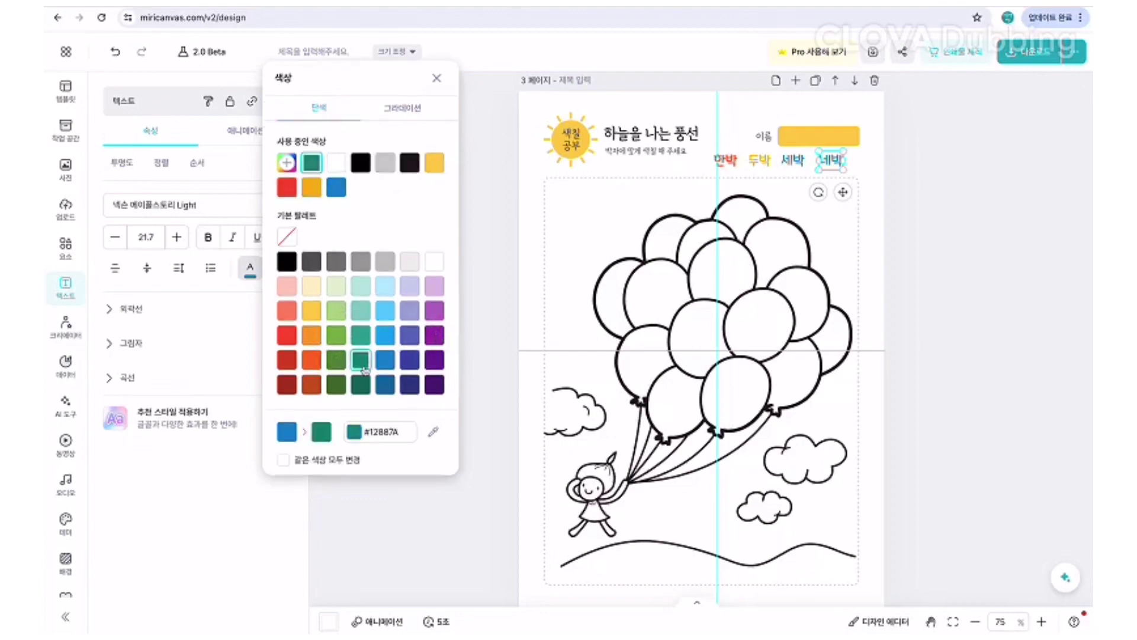
click(438, 341)
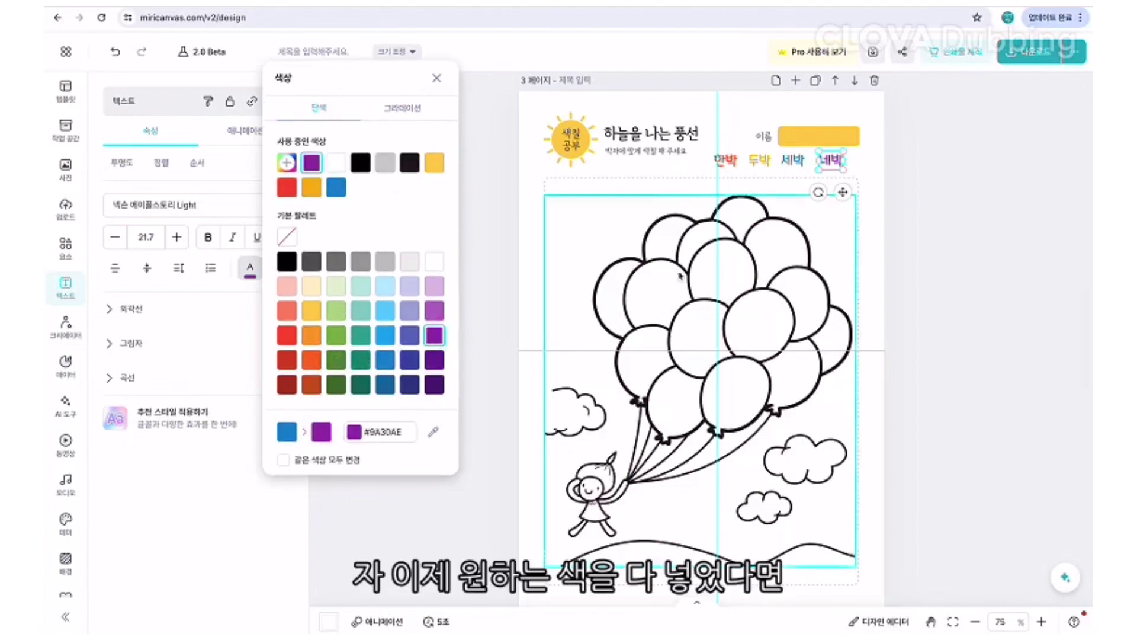
click(989, 216)
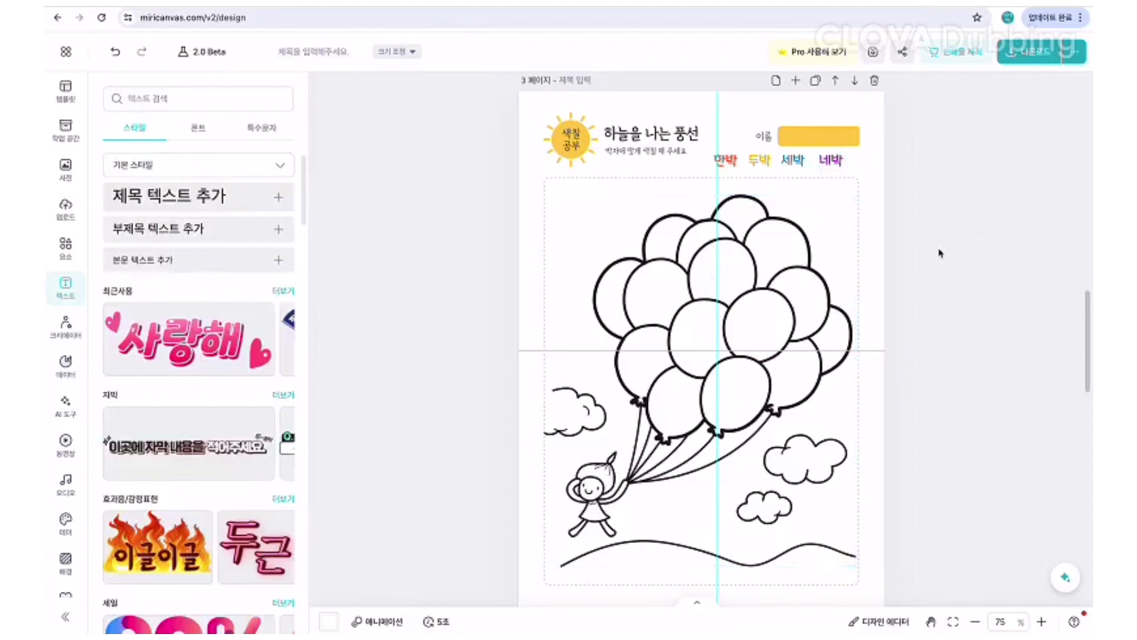
Search the elements for 온음표 and add the black whole note without a crown badge to the page.
click(66, 249)
click(199, 98)
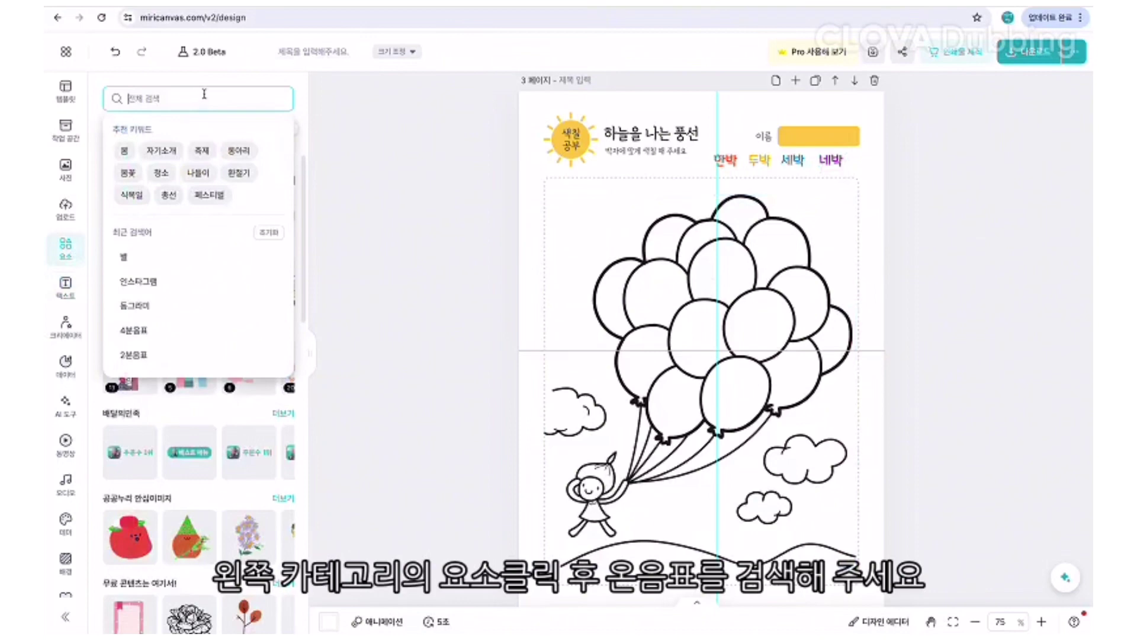
text(온음)
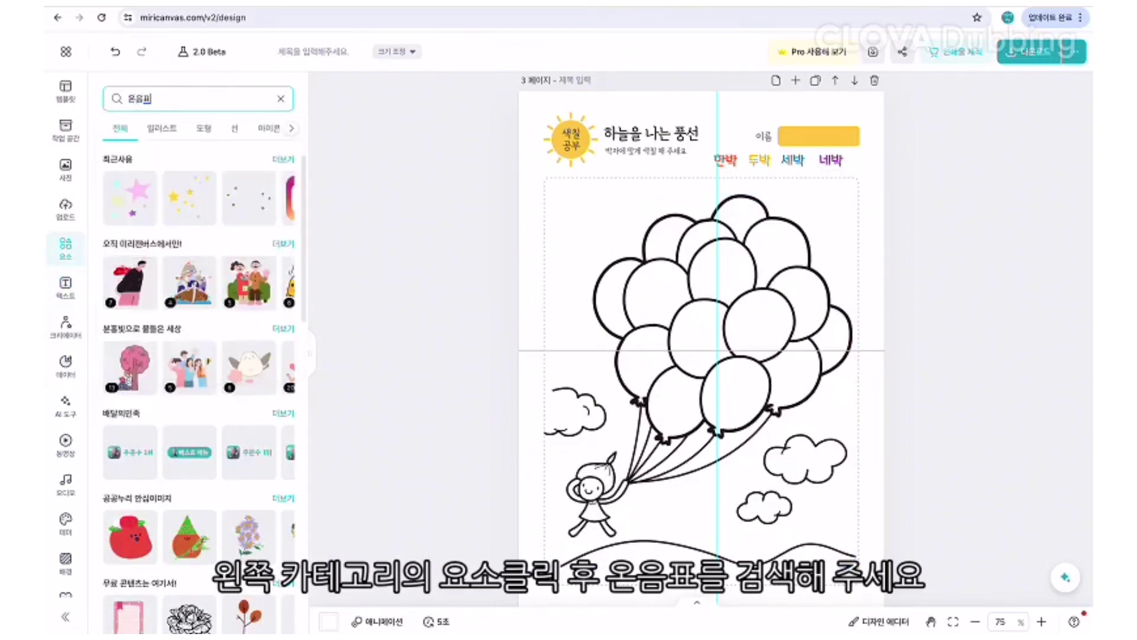
text(표)
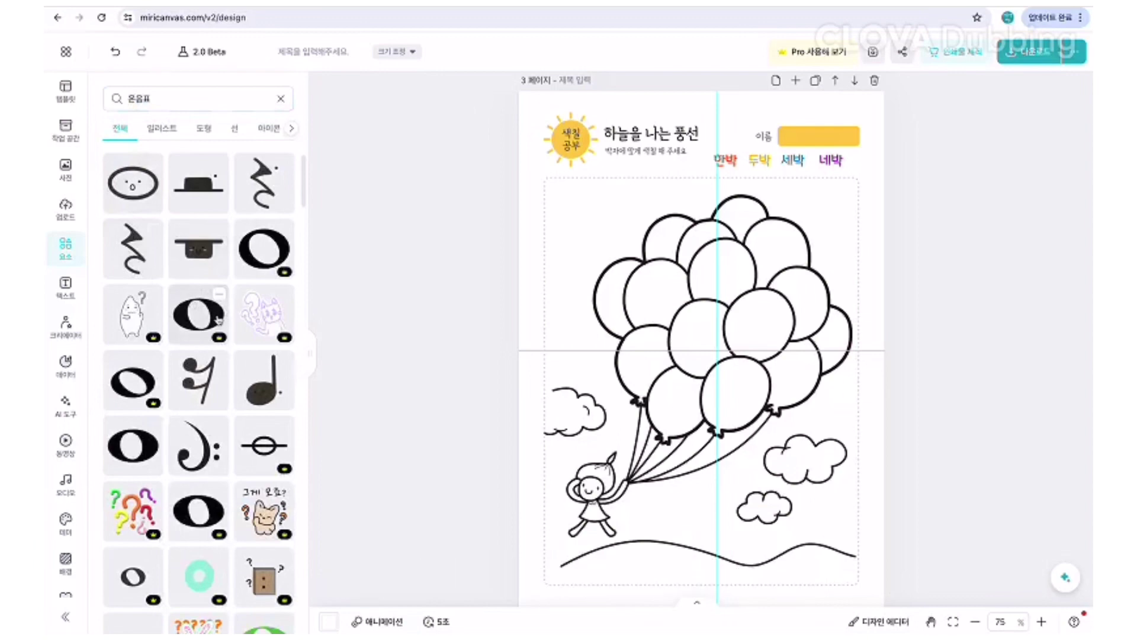
click(149, 455)
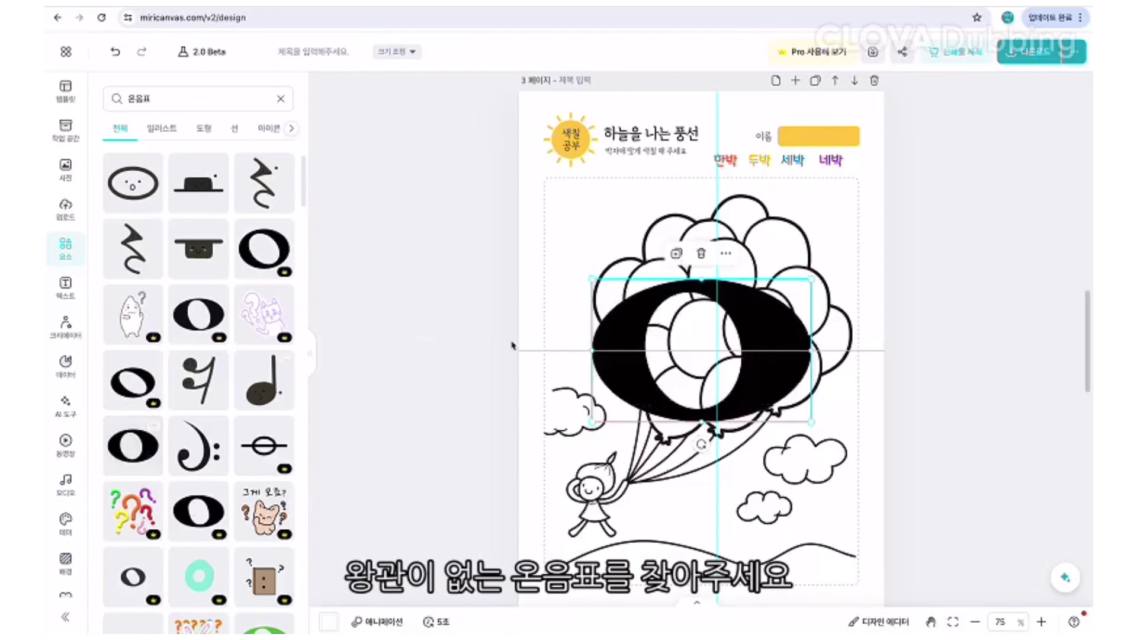
Shrink the whole note to fit inside the leftmost balloon and paste a copy into the upper middle balloon.
drag(814, 423, 616, 296)
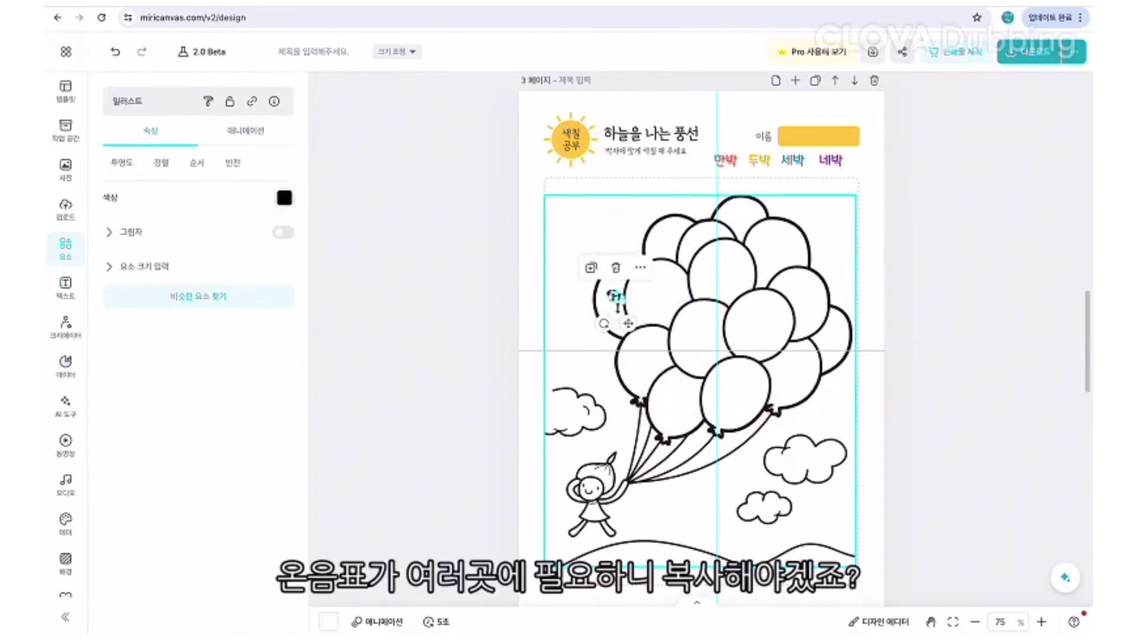
click(810, 262)
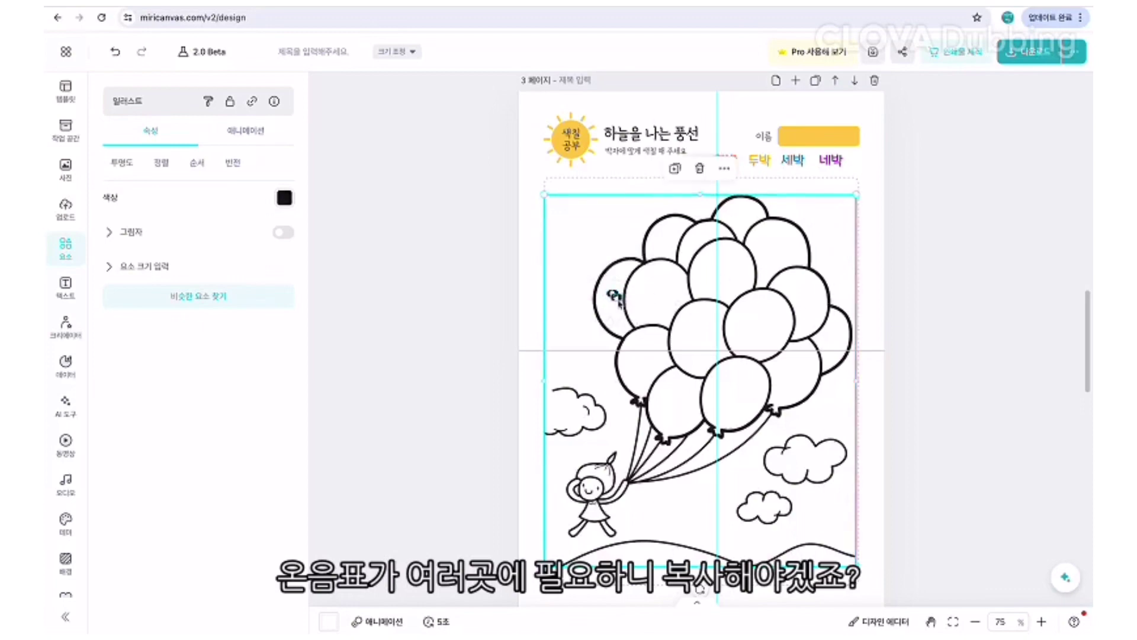
click(616, 298)
key(ctrl+c)
key(ctrl+v)
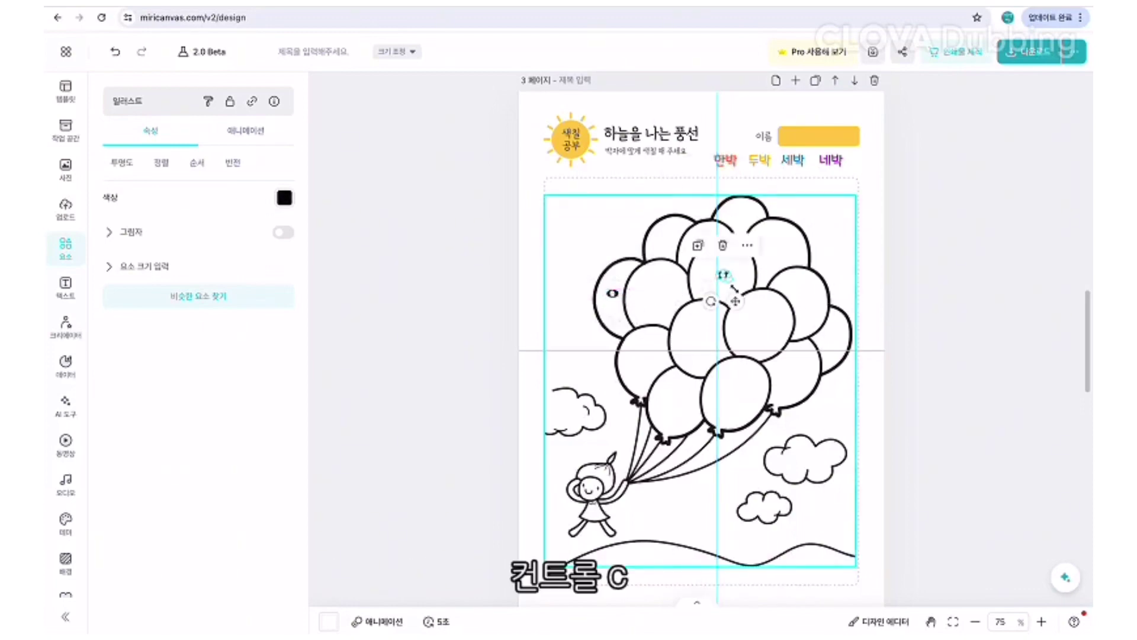
Place another copy of the small whole note in the lower front balloon.
click(613, 296)
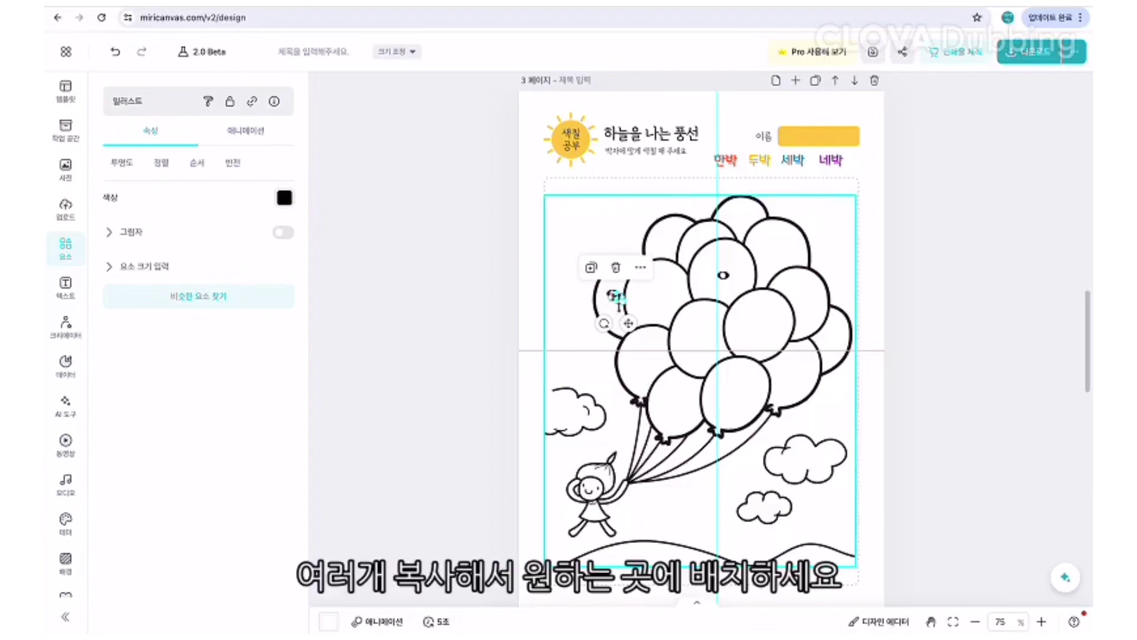
click(608, 308)
drag(620, 300, 737, 388)
click(948, 315)
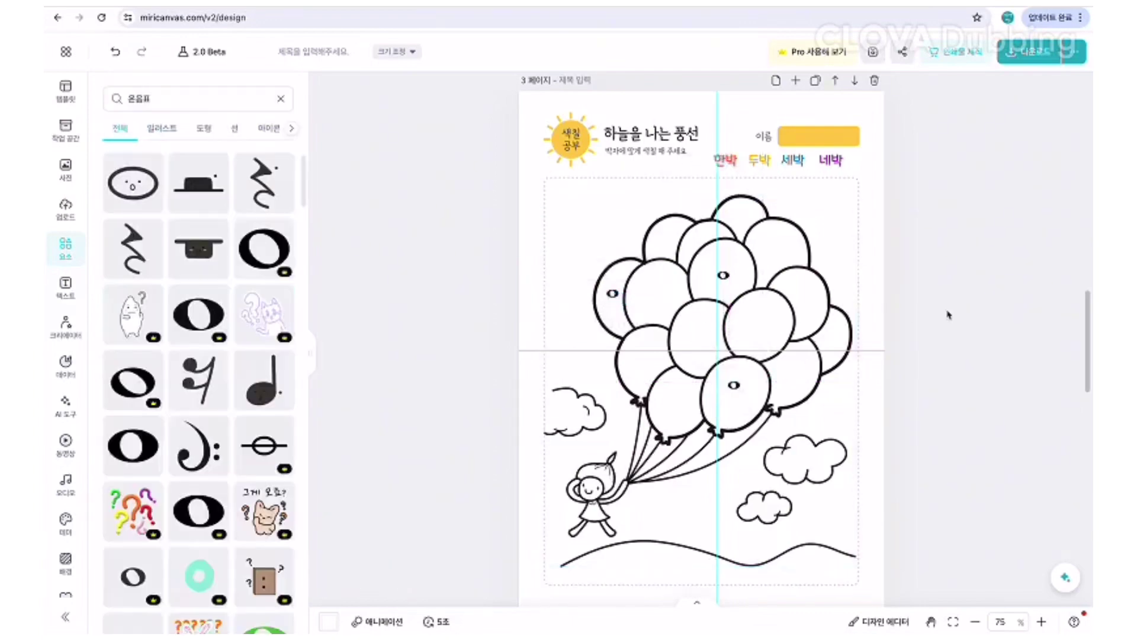
Search the elements for 2분음표 and add a black half note without a crown badge to the page.
double_click(170, 96)
text(2)
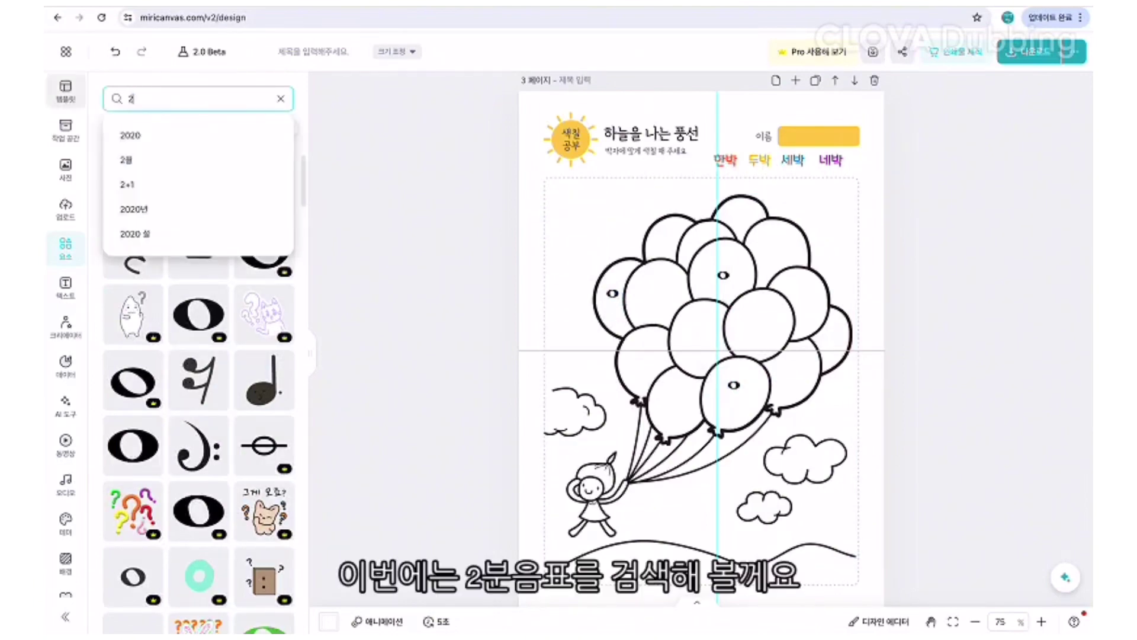
text(분음표)
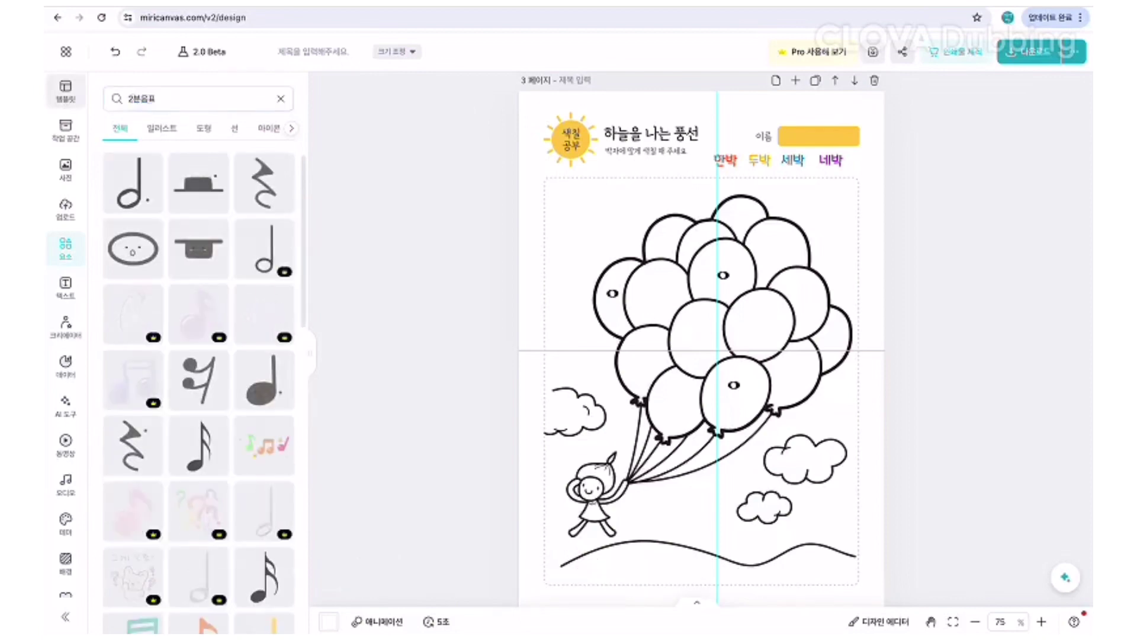
scroll(249, 432, down, 3)
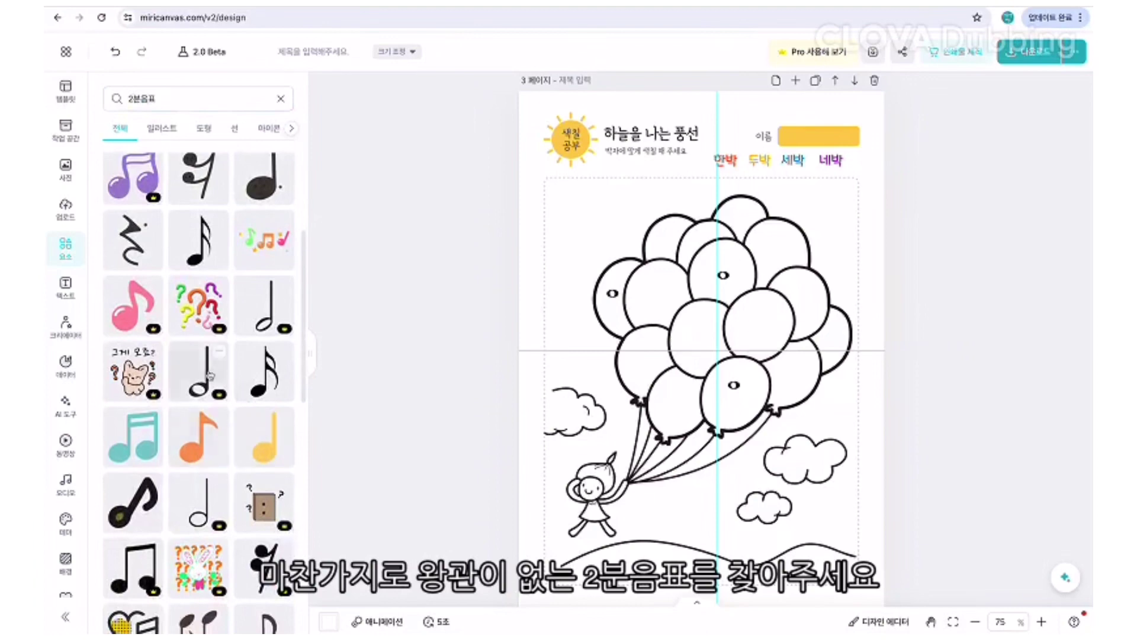
scroll(219, 418, down, 10)
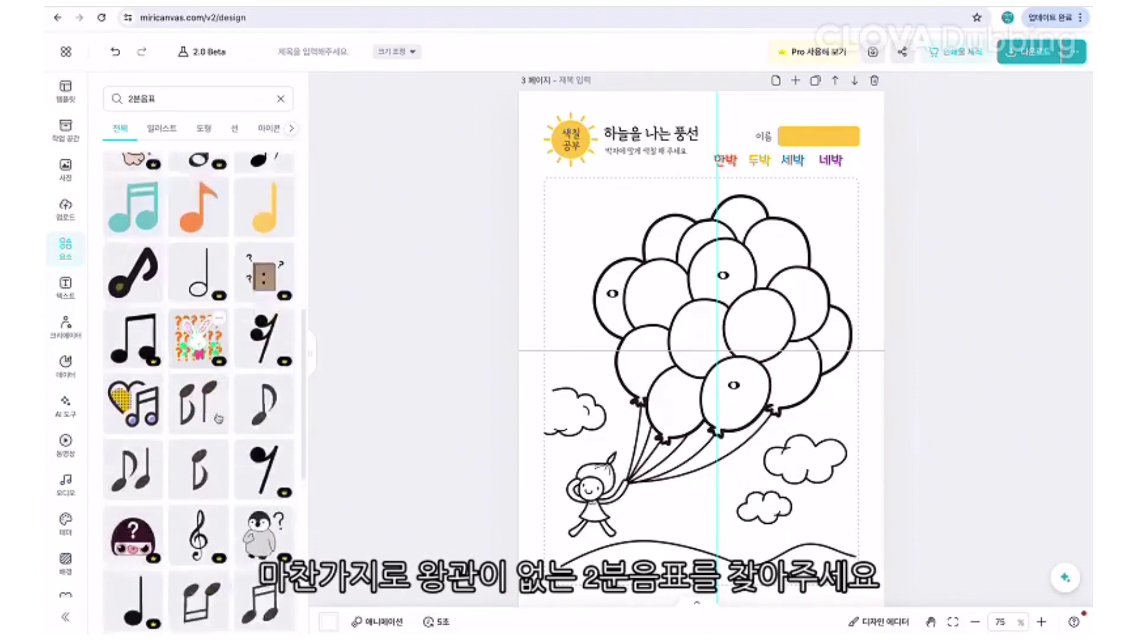
scroll(219, 418, down, 6)
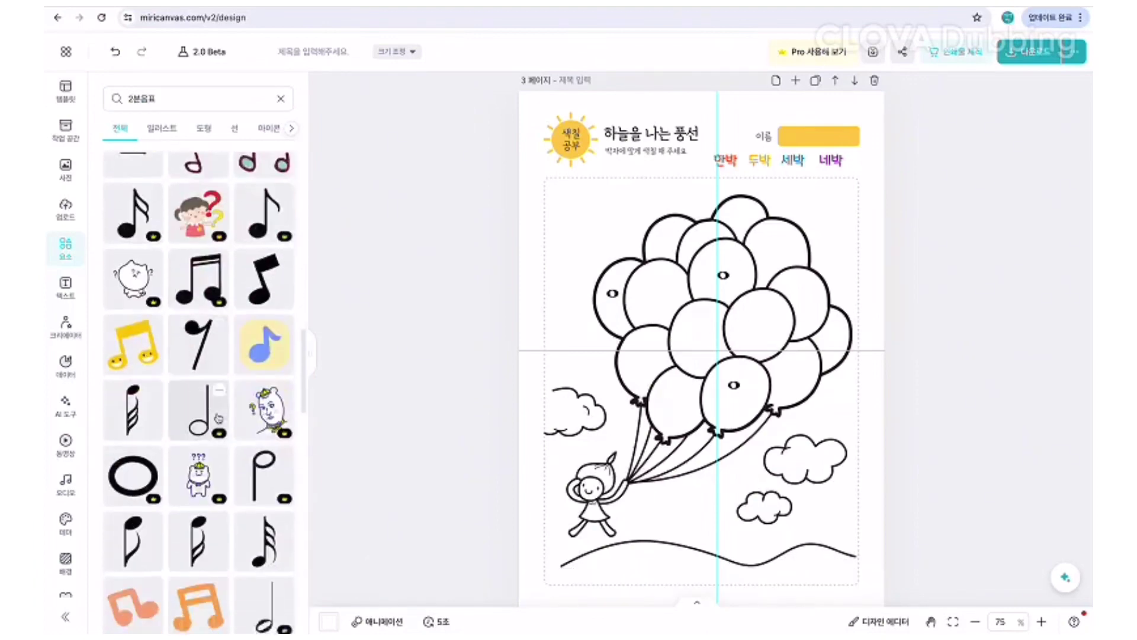
scroll(218, 419, down, 5)
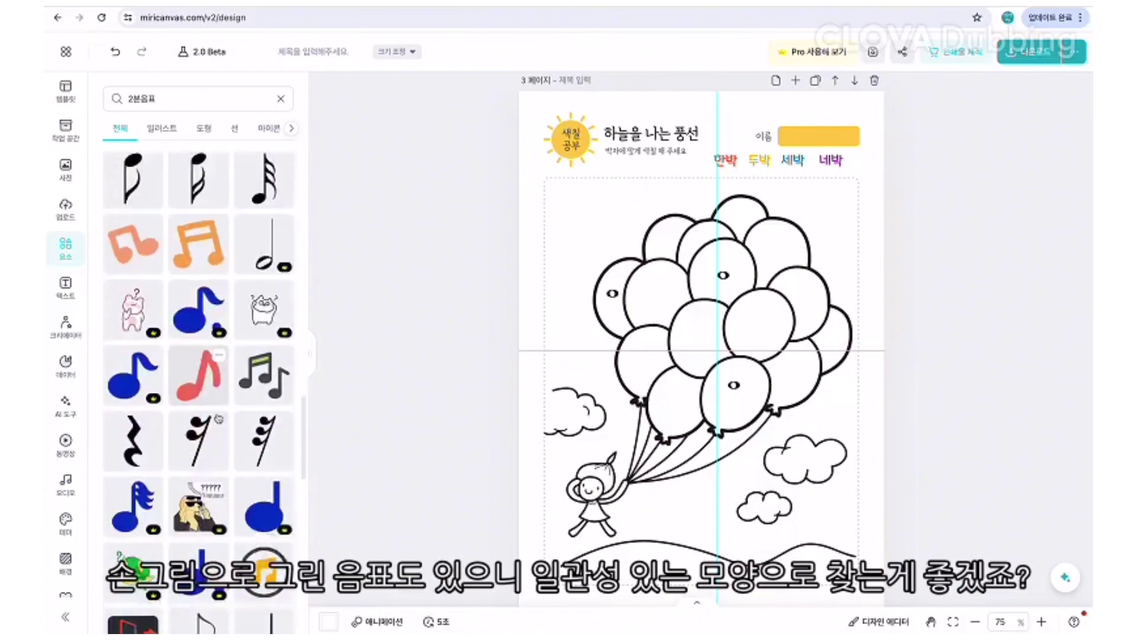
scroll(218, 418, down, 2)
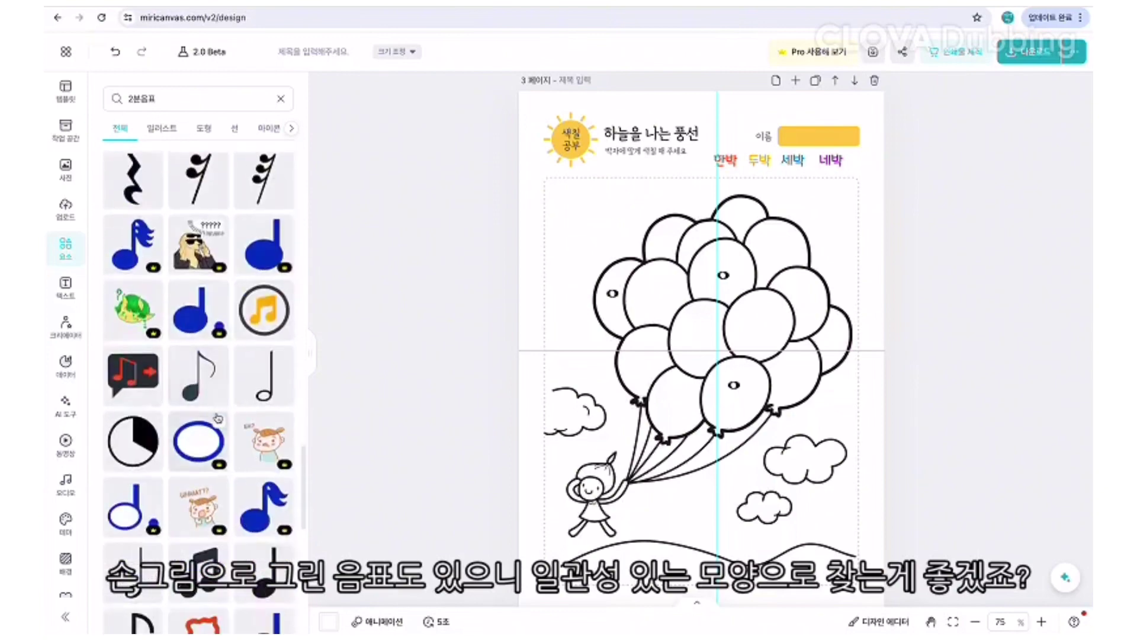
scroll(219, 418, down, 1)
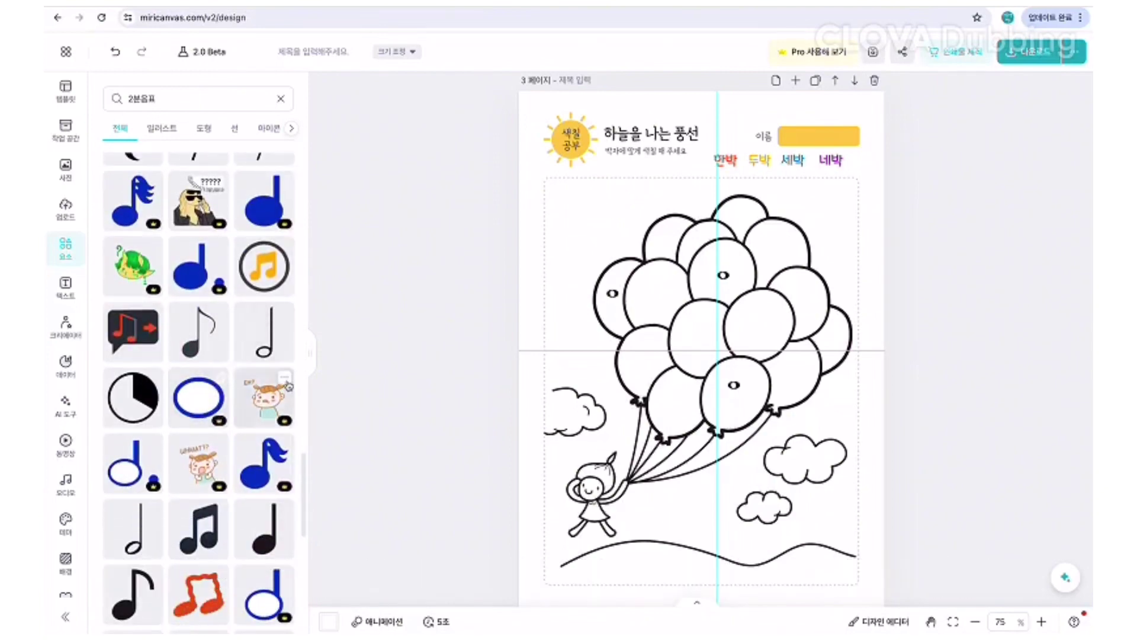
click(144, 547)
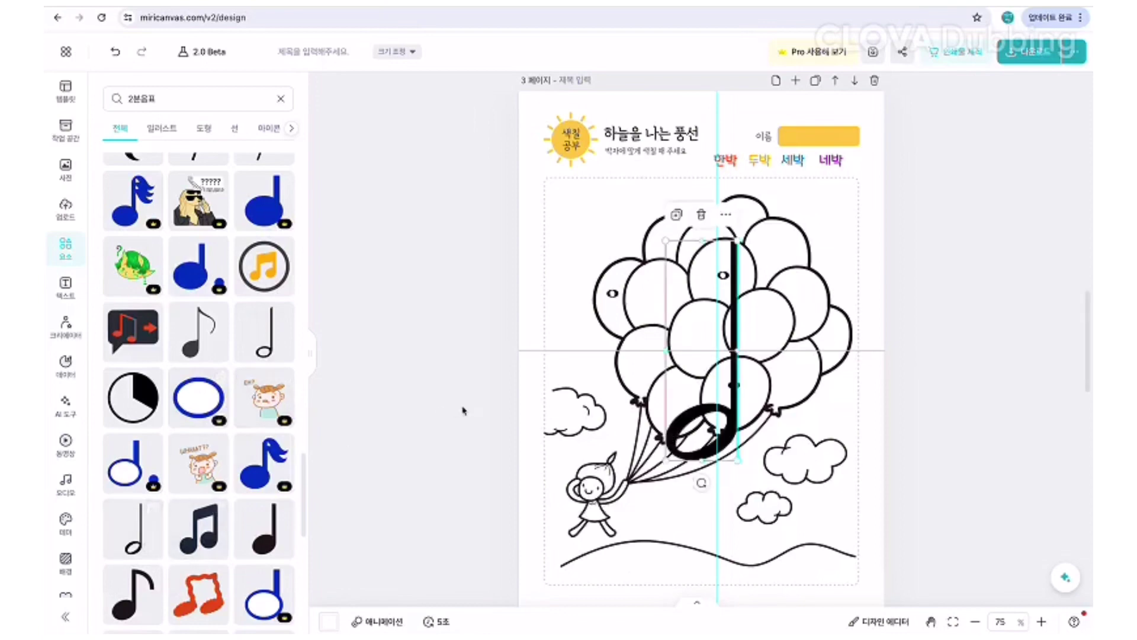
Shrink the half note into the balloon beside the leftmost one and place a copy in the lower right balloon.
drag(736, 458, 664, 283)
click(865, 219)
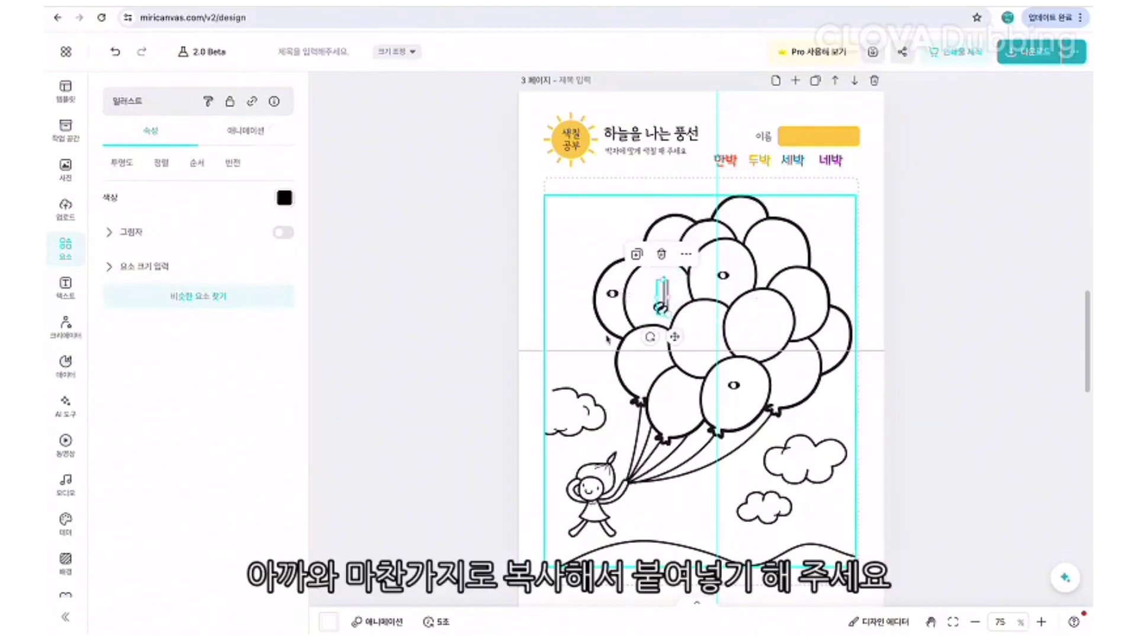
click(662, 305)
drag(661, 307, 783, 372)
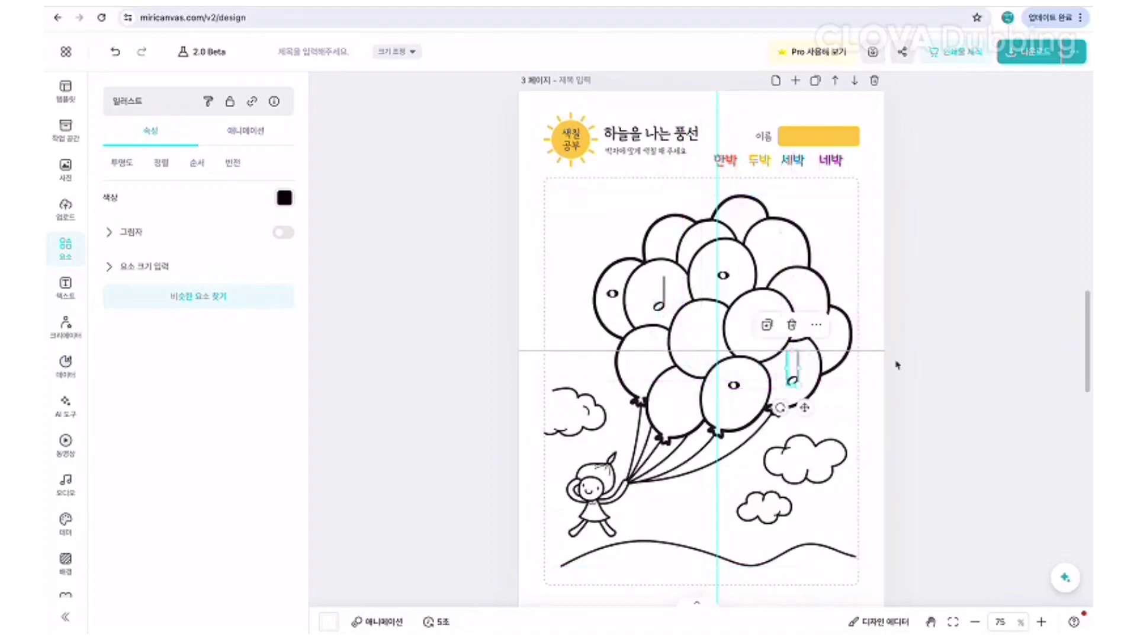
click(925, 374)
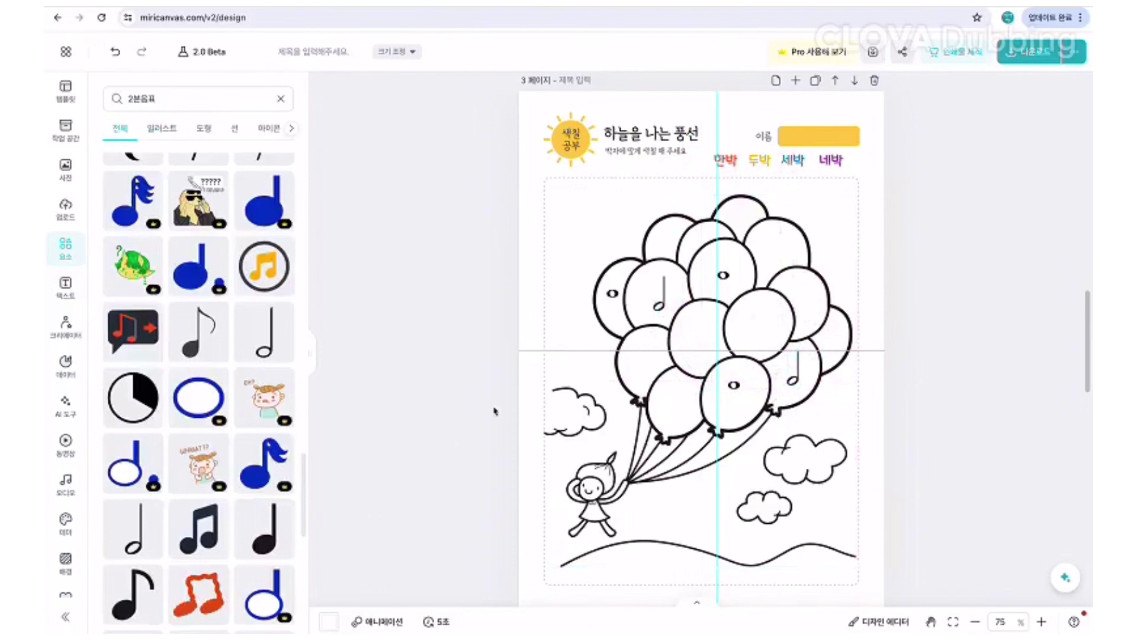
Duplicate the half note in the upper left balloon and move the copy into the central balloon.
click(659, 305)
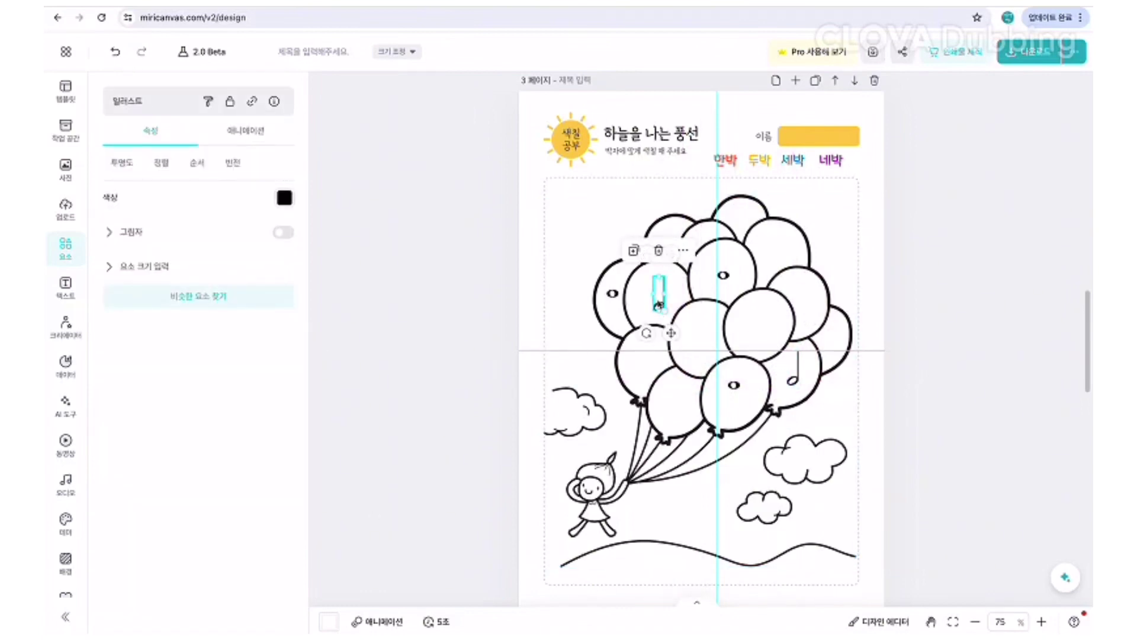
drag(659, 304, 662, 308)
key(ctrl+d)
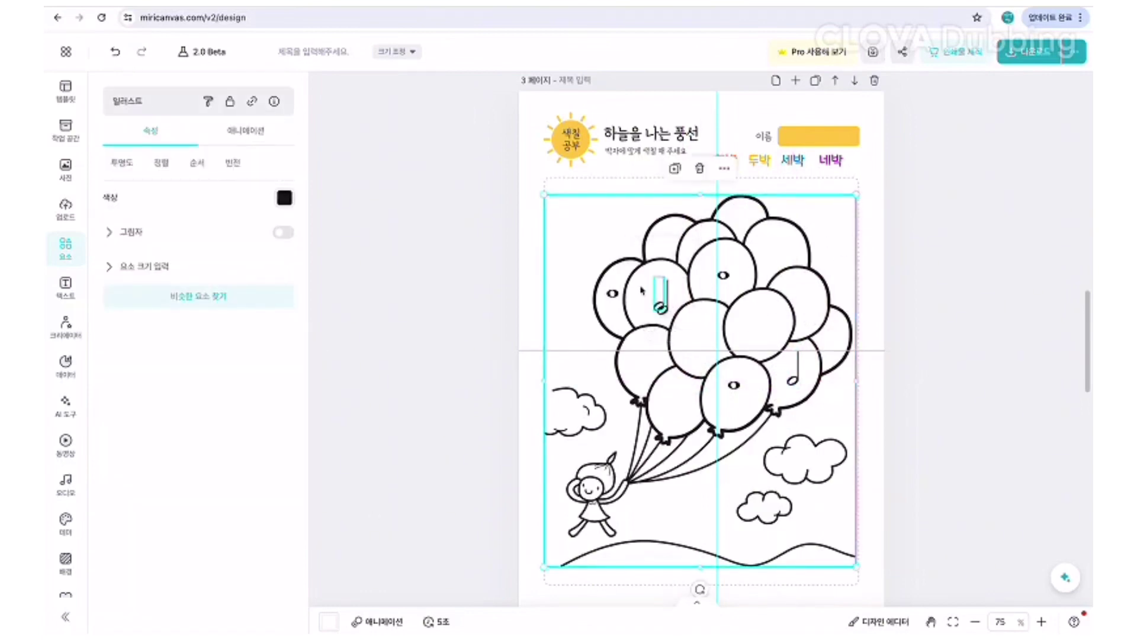
drag(662, 299, 696, 342)
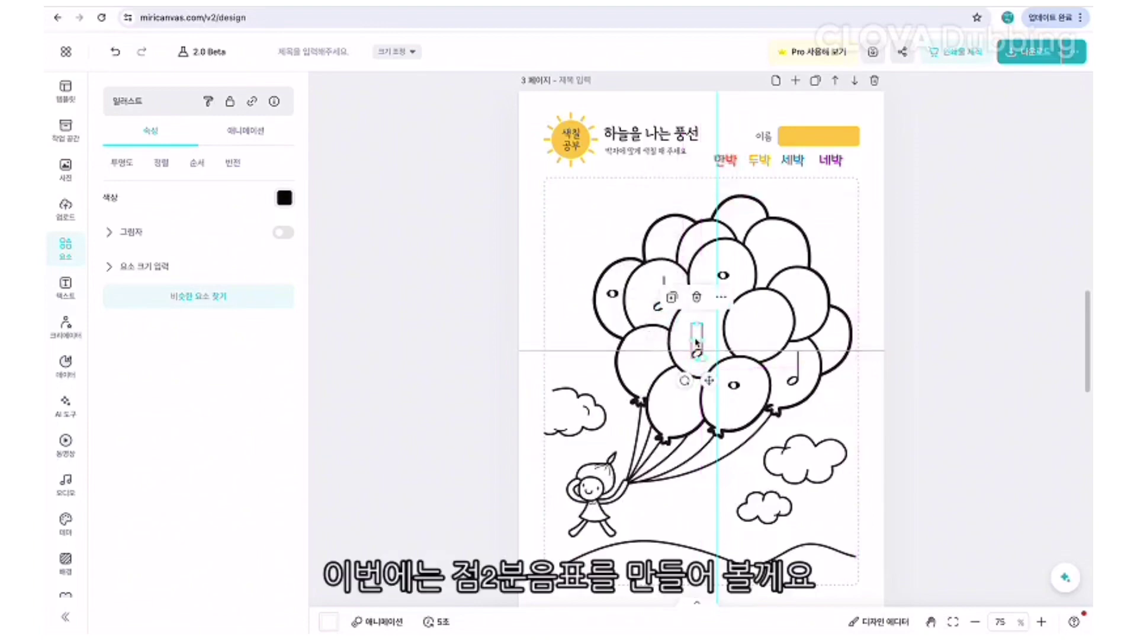
click(478, 329)
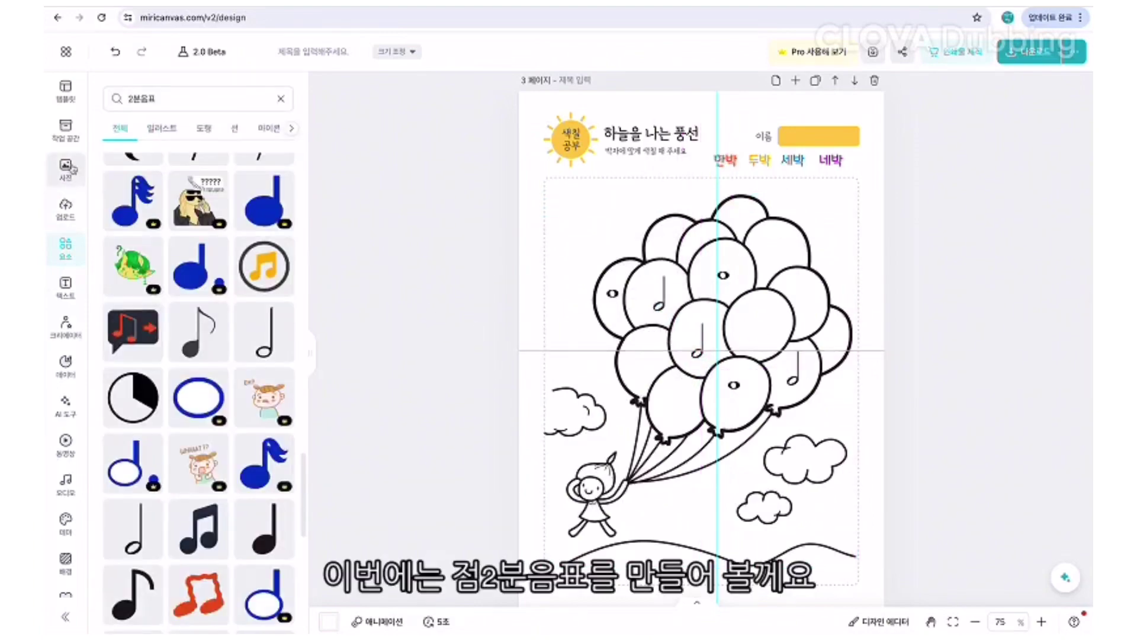
Add a subtitle text containing only "." and position it beside the head of the central balloon's half note.
click(65, 287)
click(232, 236)
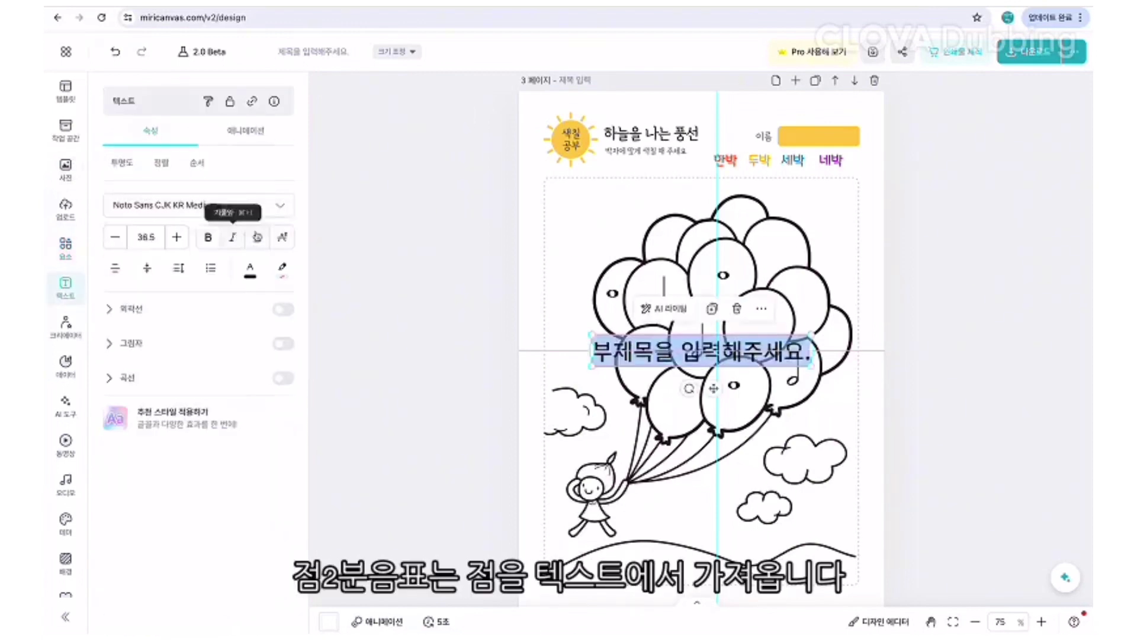
text(.)
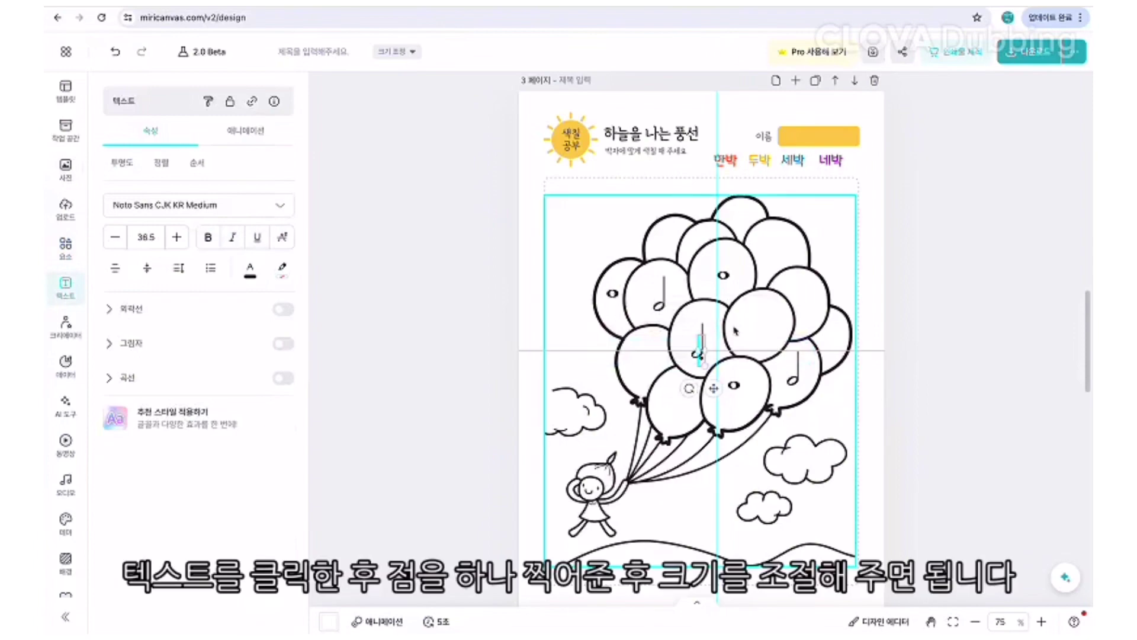
click(973, 354)
drag(701, 355, 709, 357)
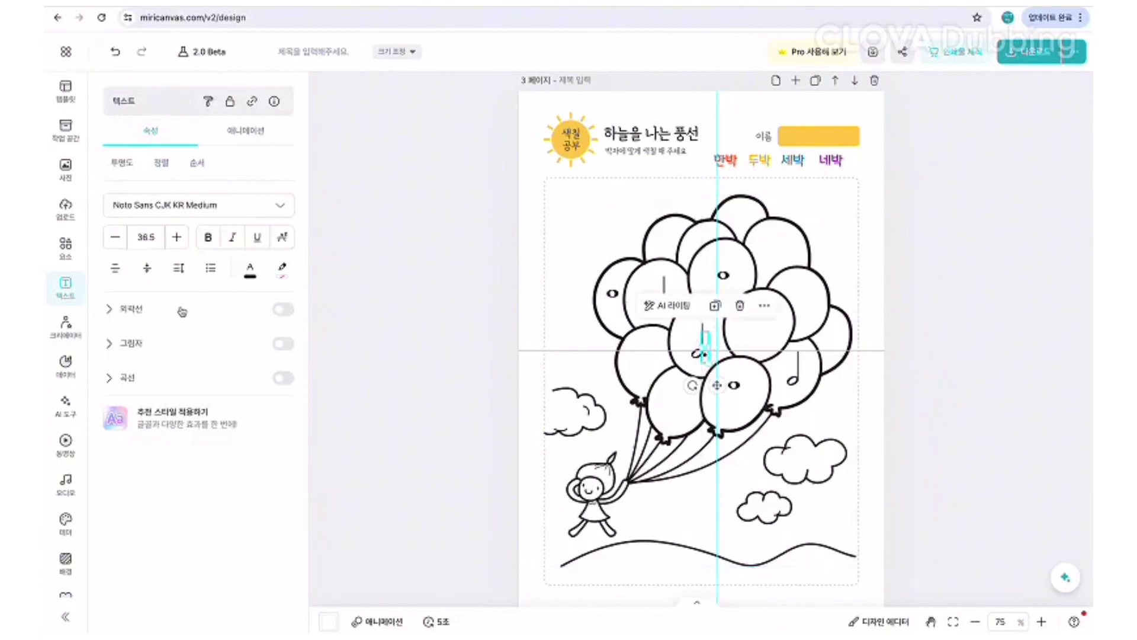
Reduce the font size of the dot beside the central half note to 29.5.
click(117, 237)
click(118, 238)
click(118, 238)
click(118, 237)
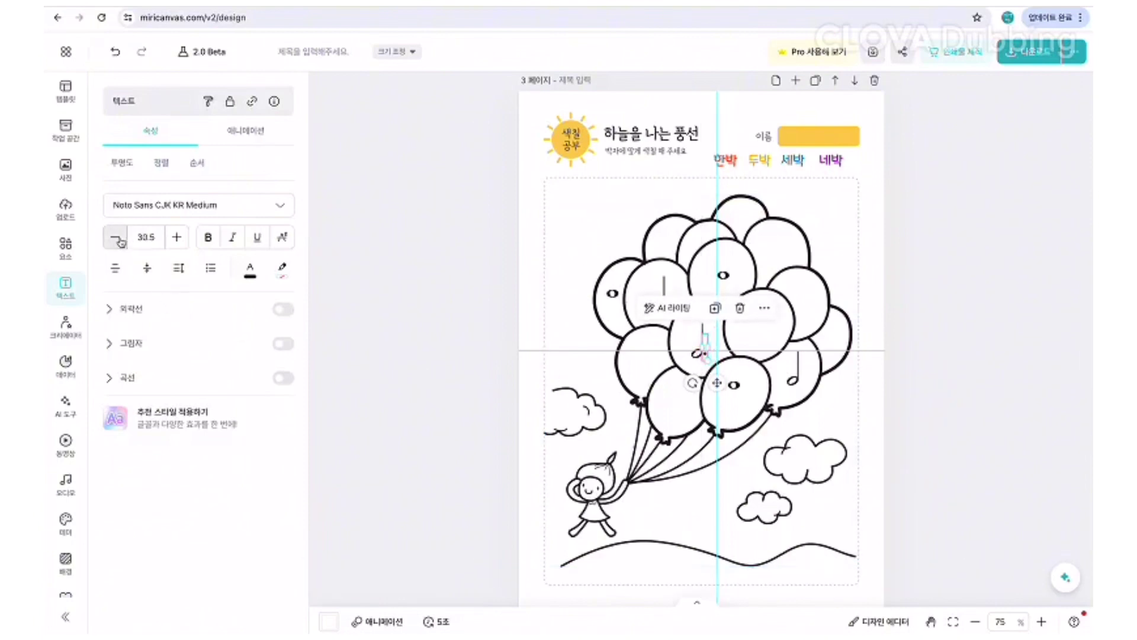
click(118, 238)
click(118, 237)
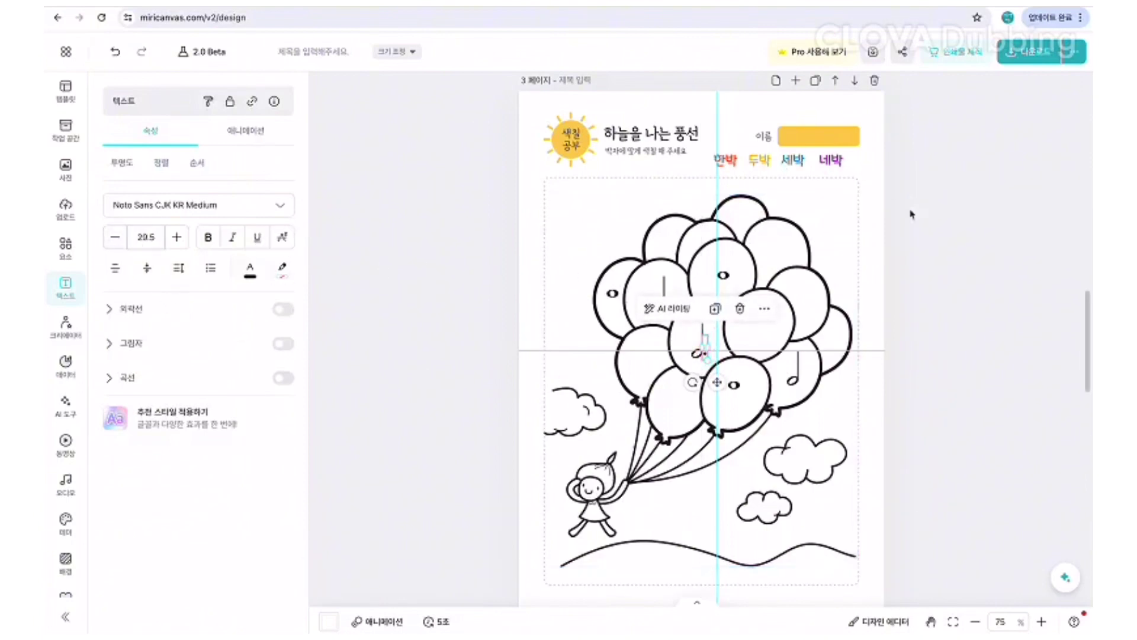
click(900, 259)
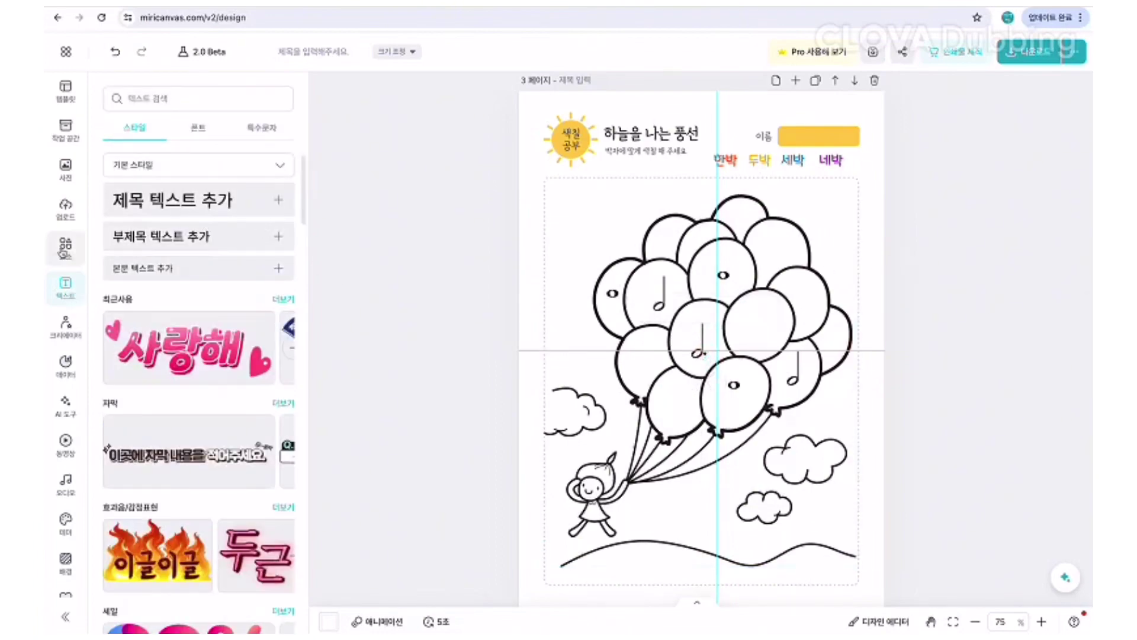
Search the elements for 4분음표 and add the black zigzag quarter rest without a crown badge to the page.
click(64, 248)
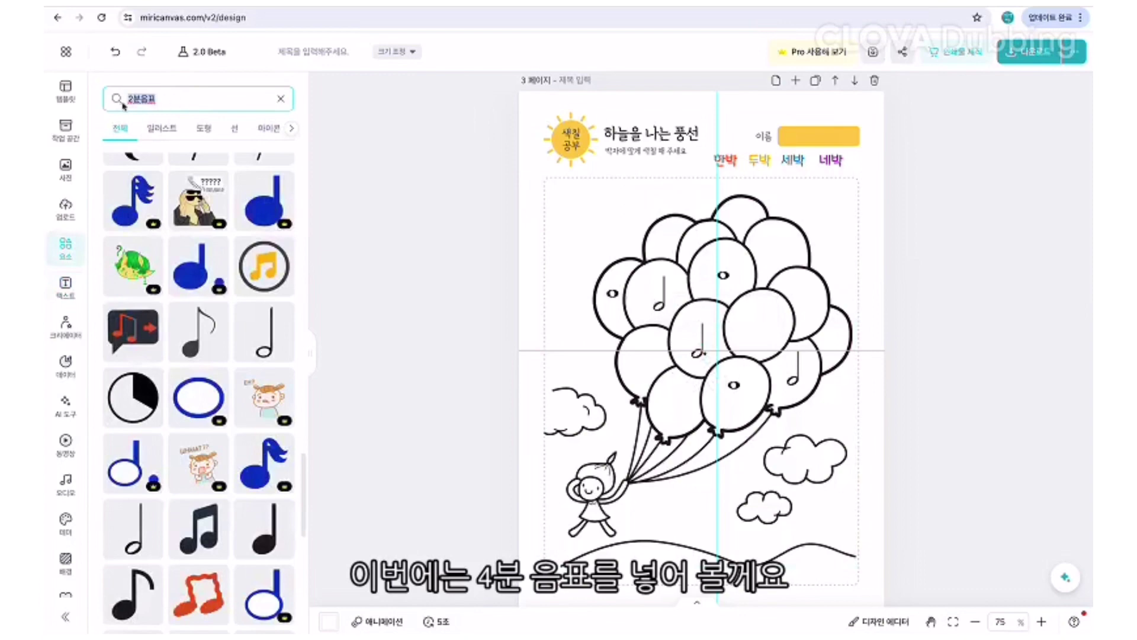
key(BackSpace)
text(4분)
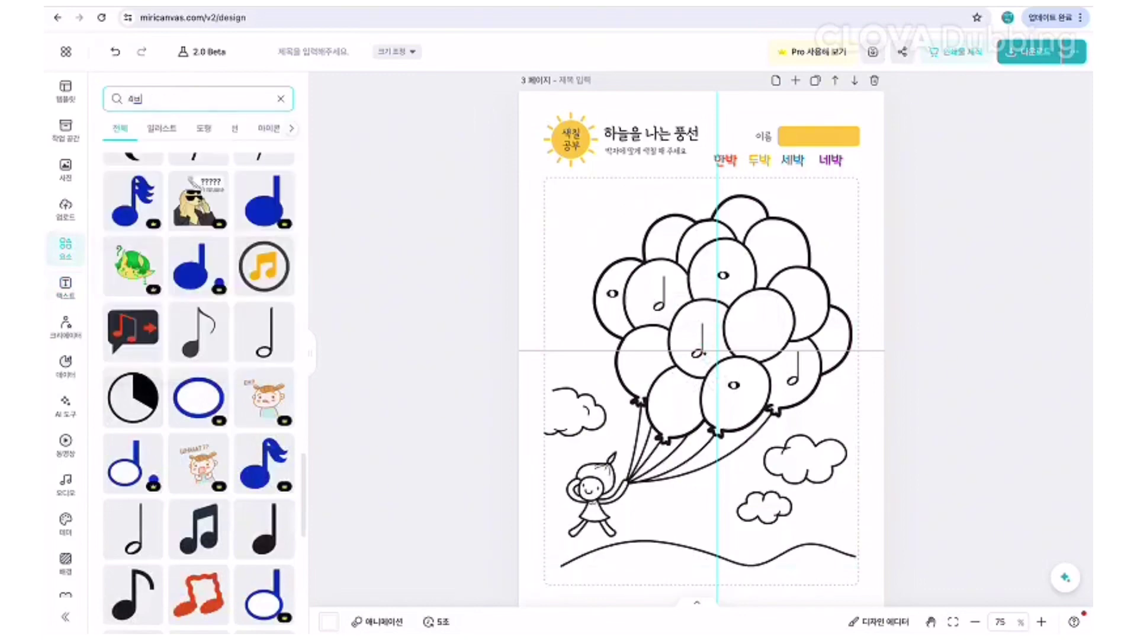
text(음표)
key(Return)
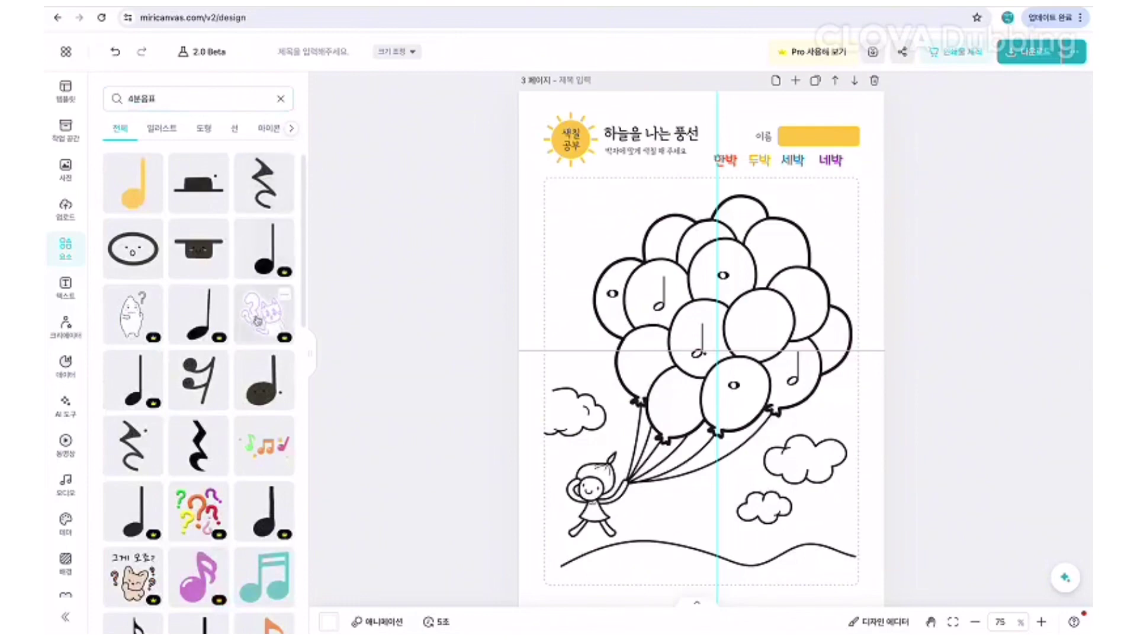
click(205, 459)
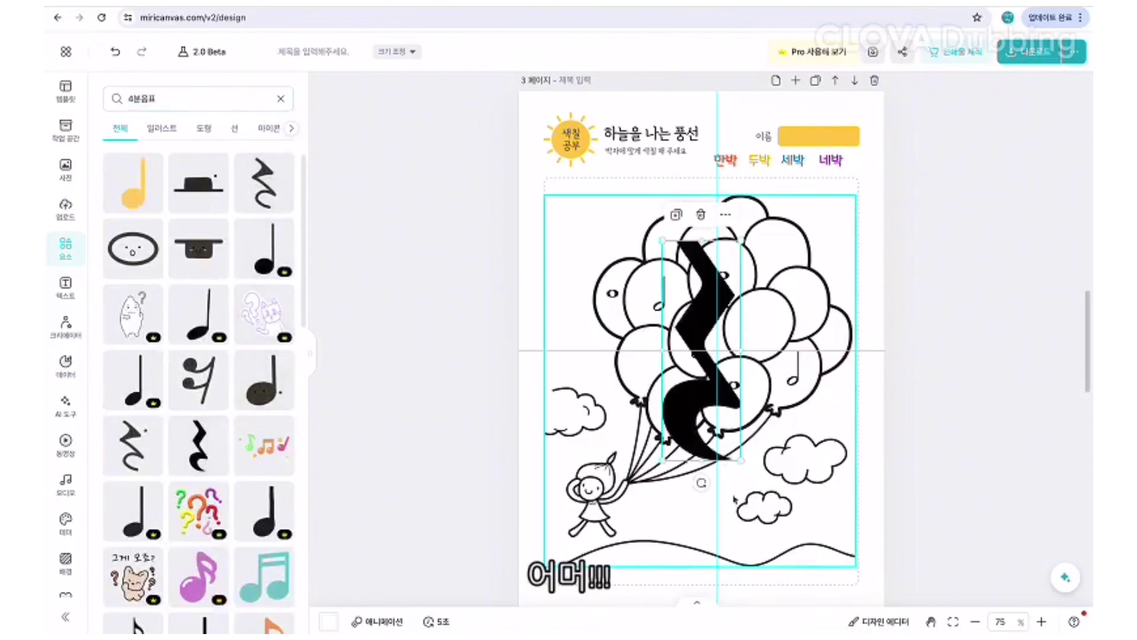
Shrink the black zigzag quarter rest, move it toward the upper central balloon, and delete it from the page.
drag(740, 459, 699, 352)
drag(686, 277, 724, 272)
key(Escape)
key(Delete)
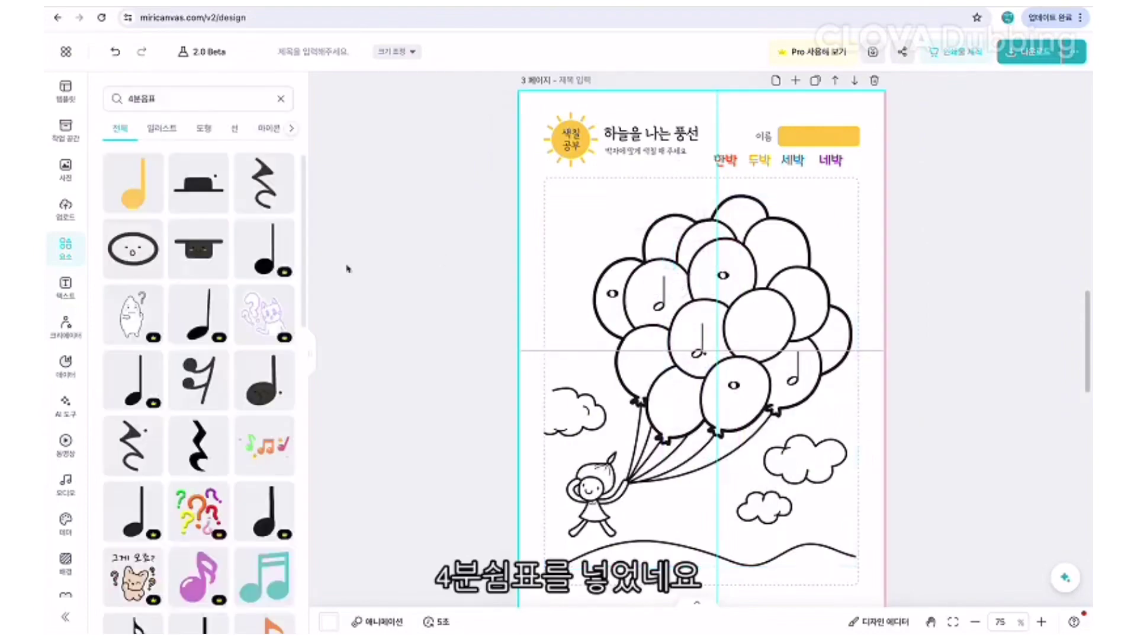
Find a black quarter note without a crown badge in the 4분음표 results and add it to the page.
scroll(225, 470, down, 2)
scroll(223, 473, down, 8)
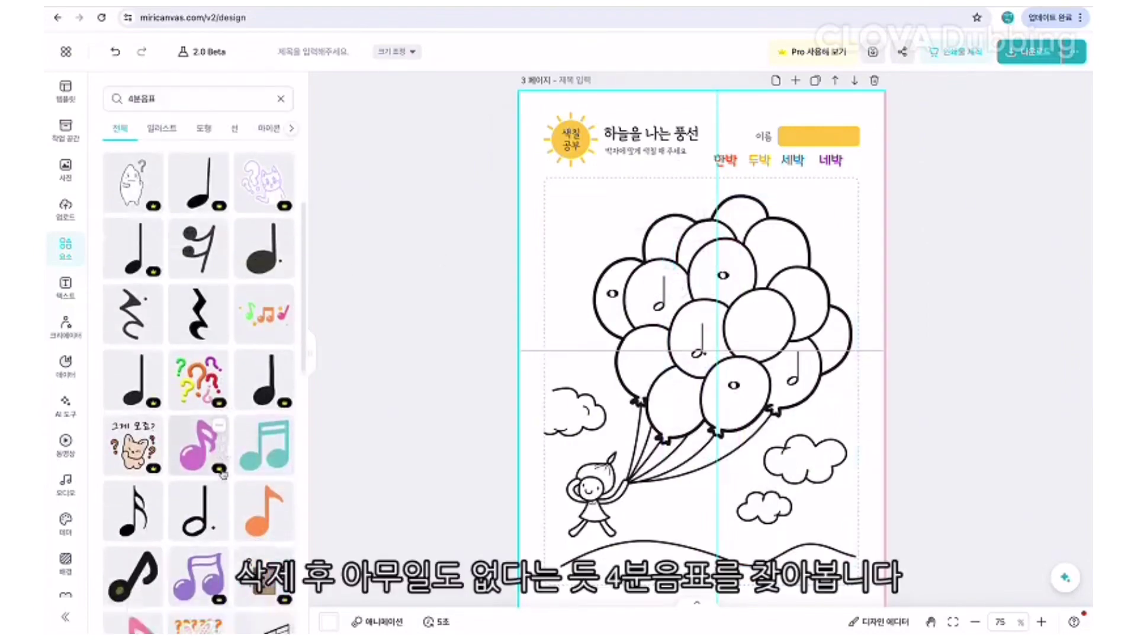
scroll(224, 474, down, 8)
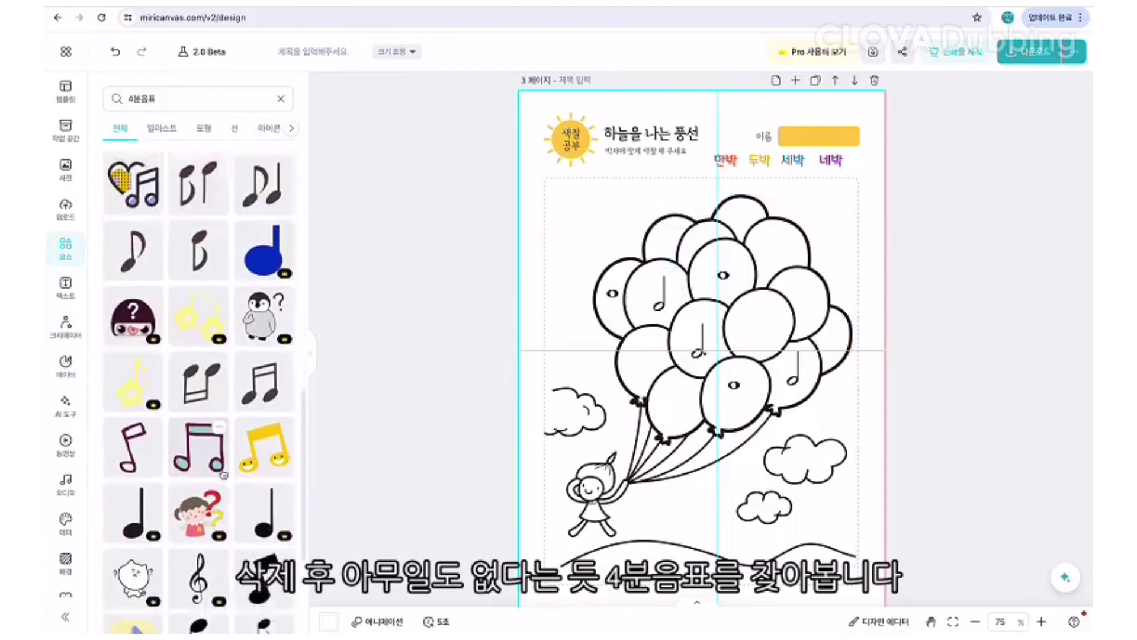
scroll(224, 474, down, 4)
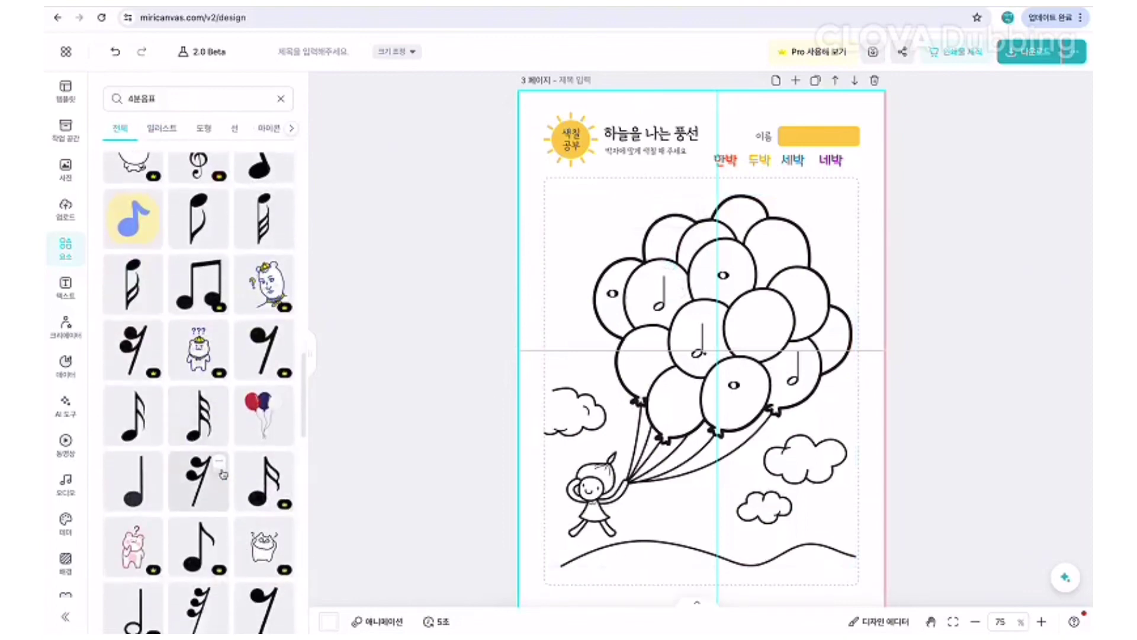
scroll(223, 474, down, 2)
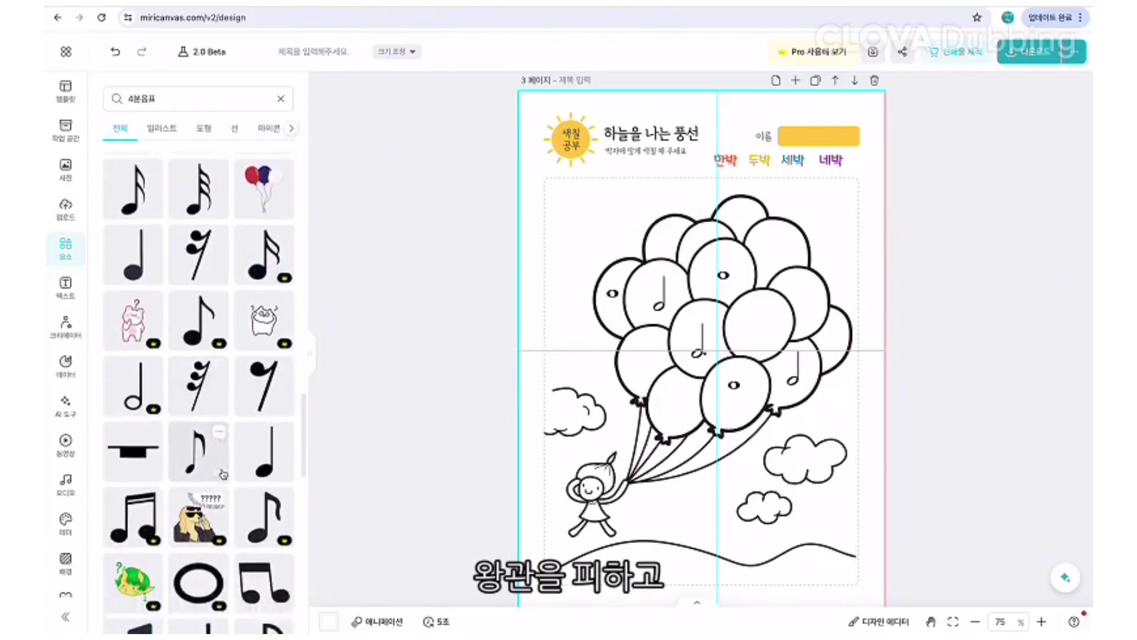
click(266, 422)
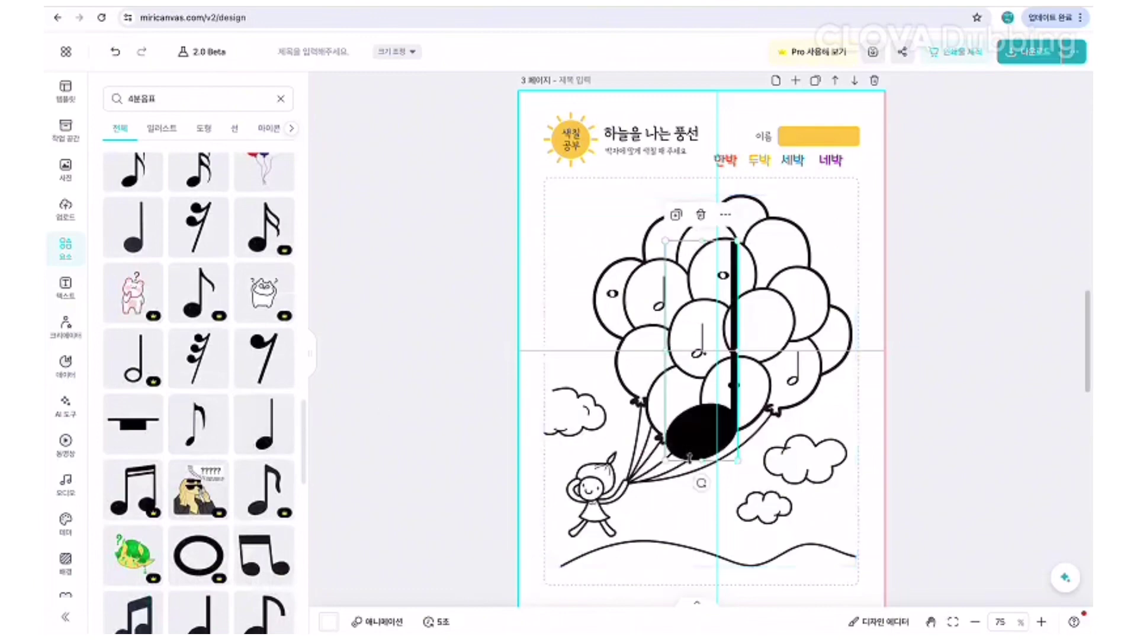
Shrink the black quarter note and place it in the empty balloon on the right above the half note, undoing any accidental shift of the drawing.
drag(737, 459, 690, 320)
drag(681, 358, 677, 259)
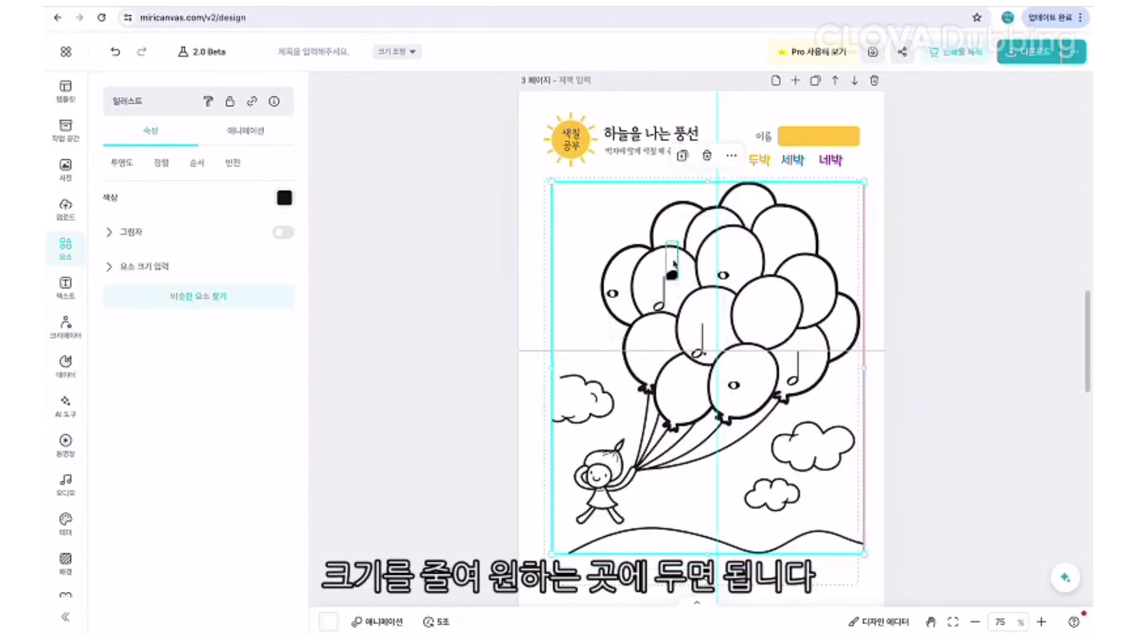
key(ctrl+z)
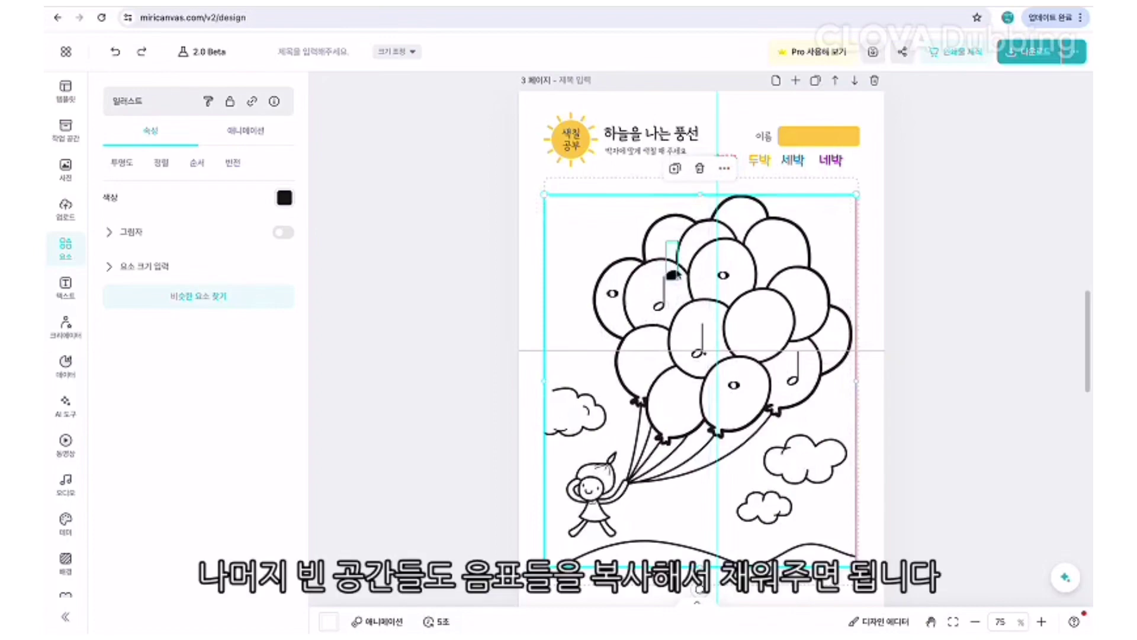
drag(674, 275, 780, 308)
click(780, 308)
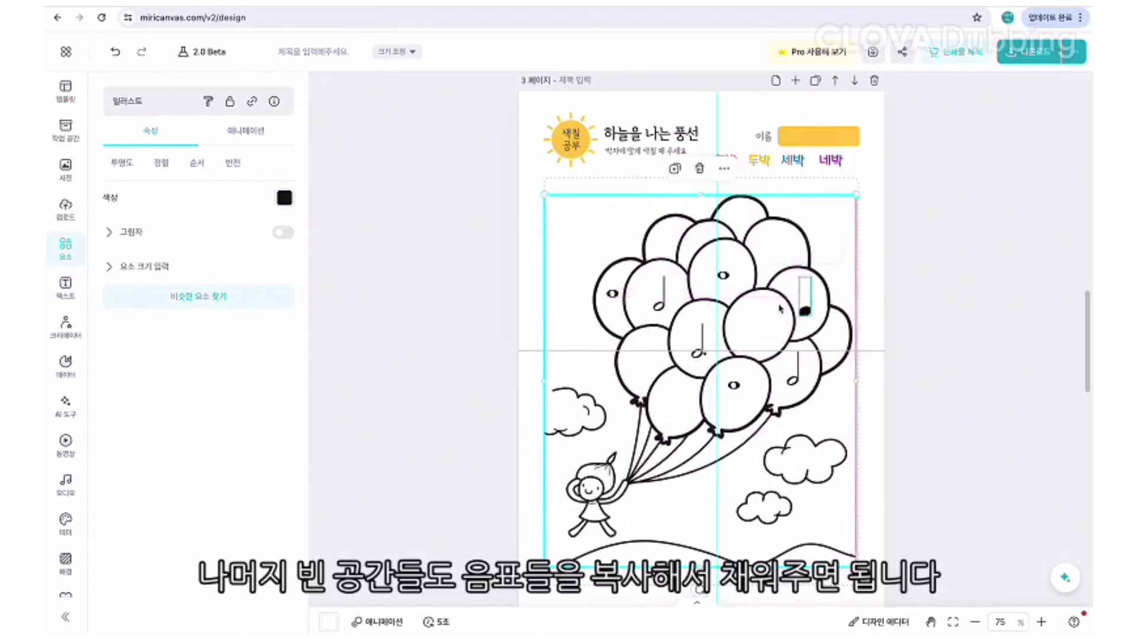
click(972, 314)
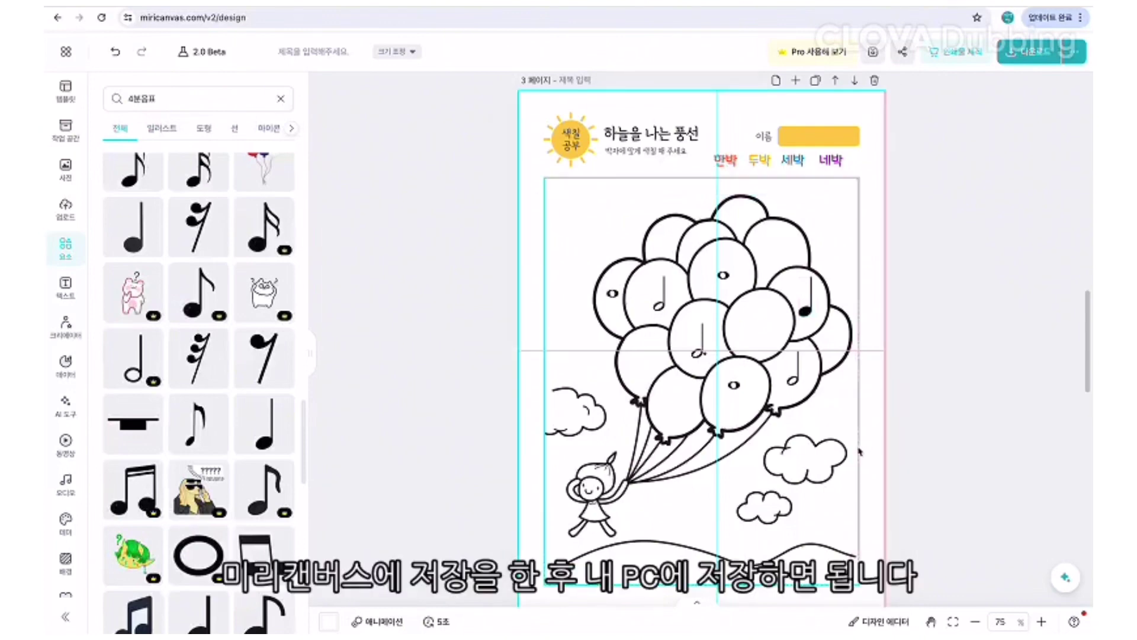
Open the download options and choose the print-quality PDF file format.
scroll(858, 452, down, 2)
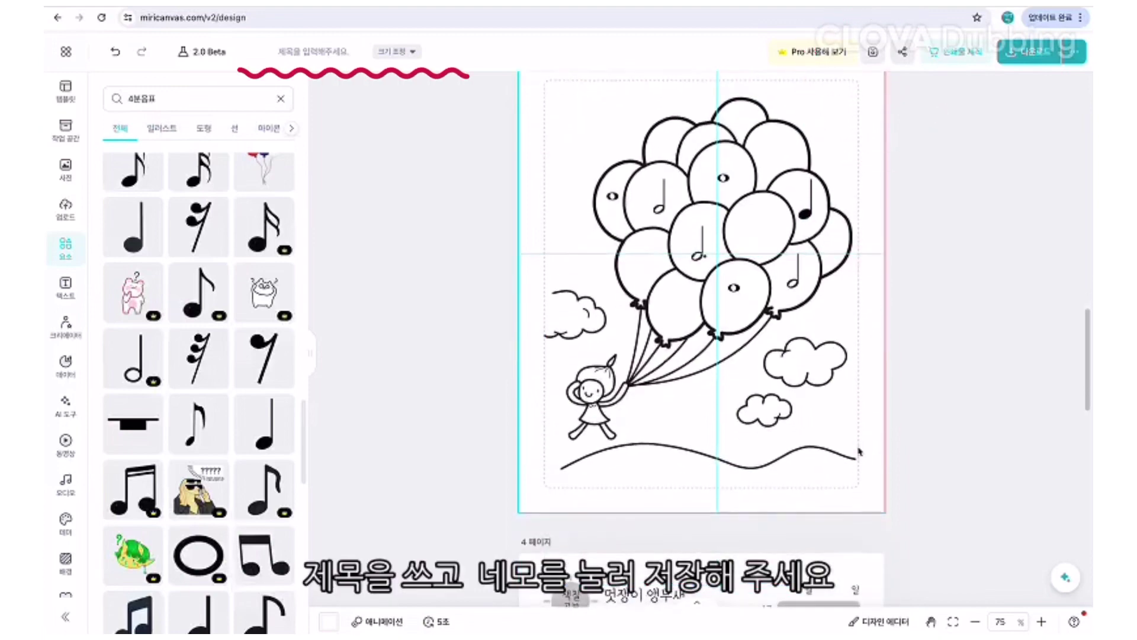
scroll(858, 452, up, 1)
scroll(859, 451, up, 1)
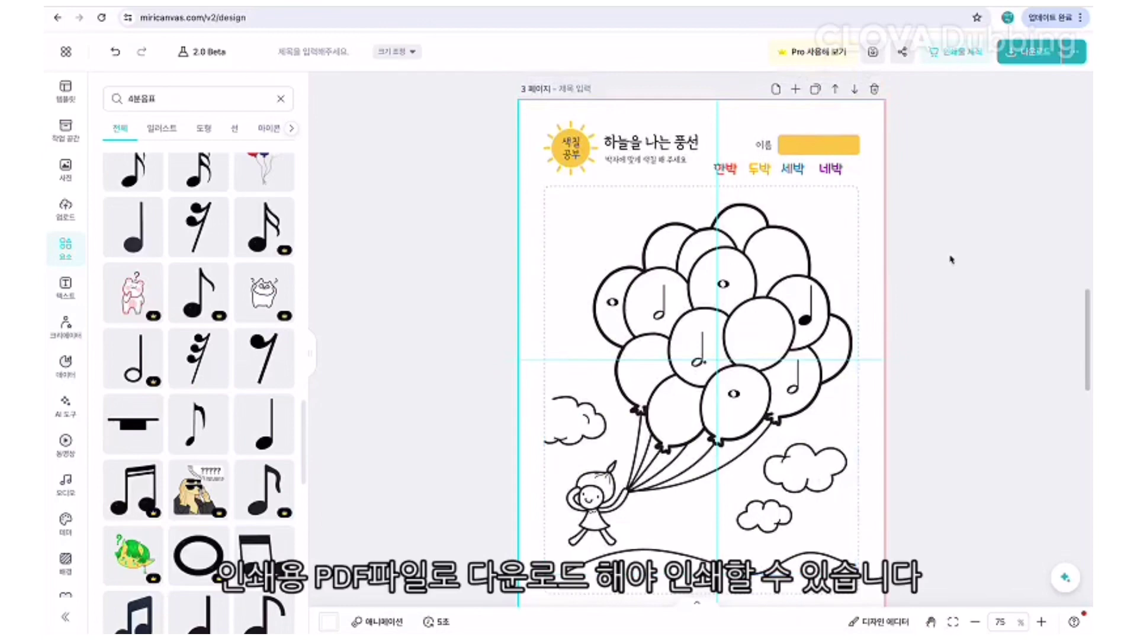
click(1011, 53)
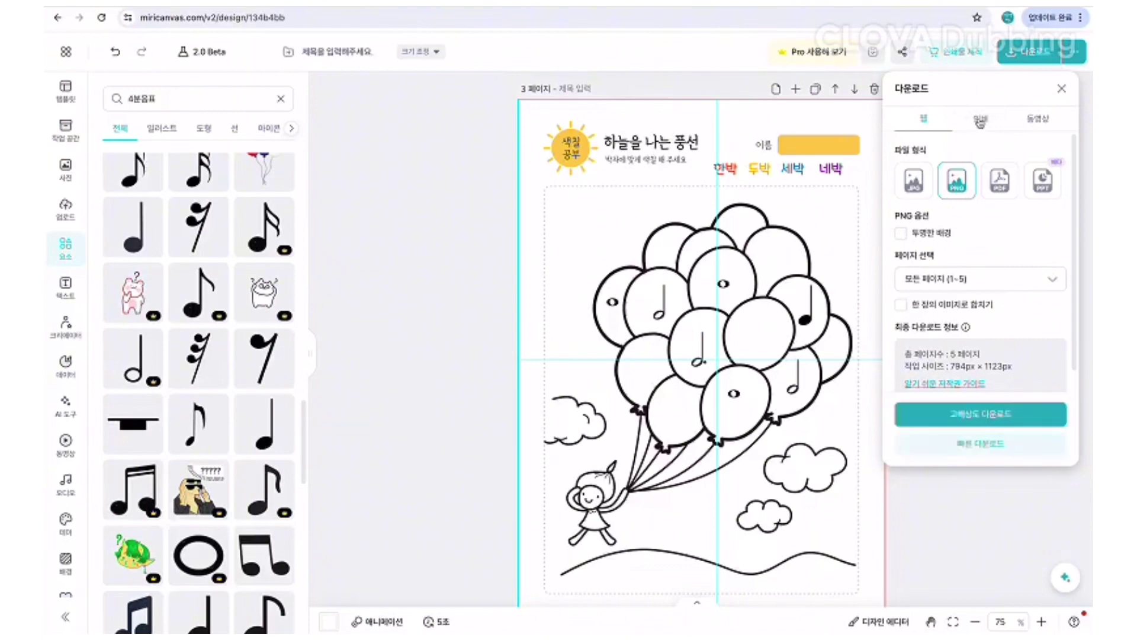
click(984, 121)
click(962, 188)
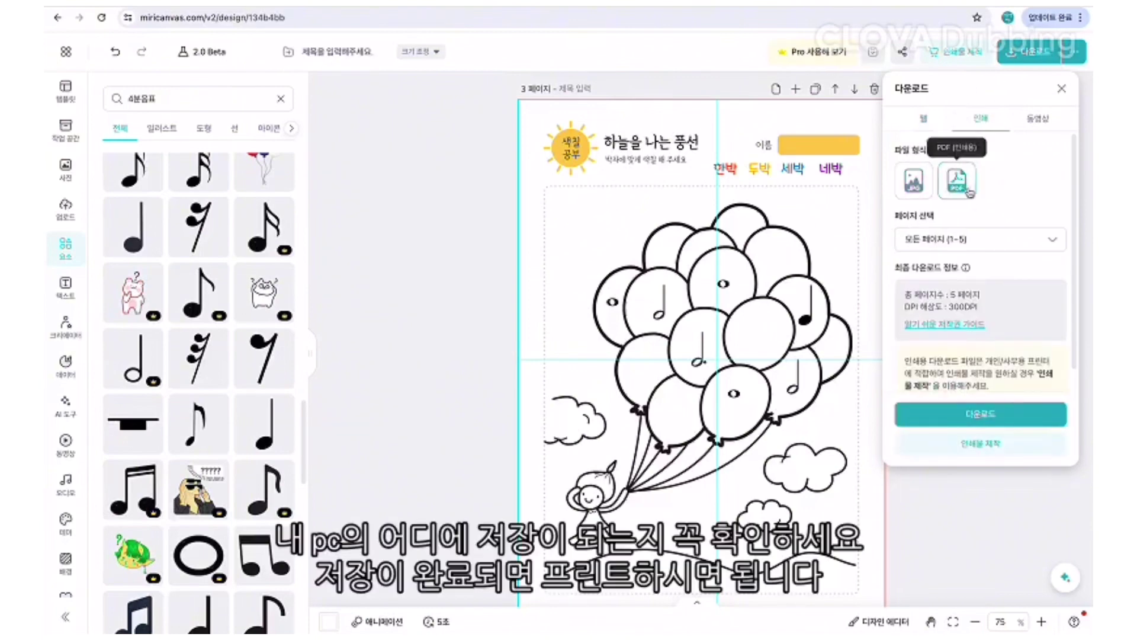